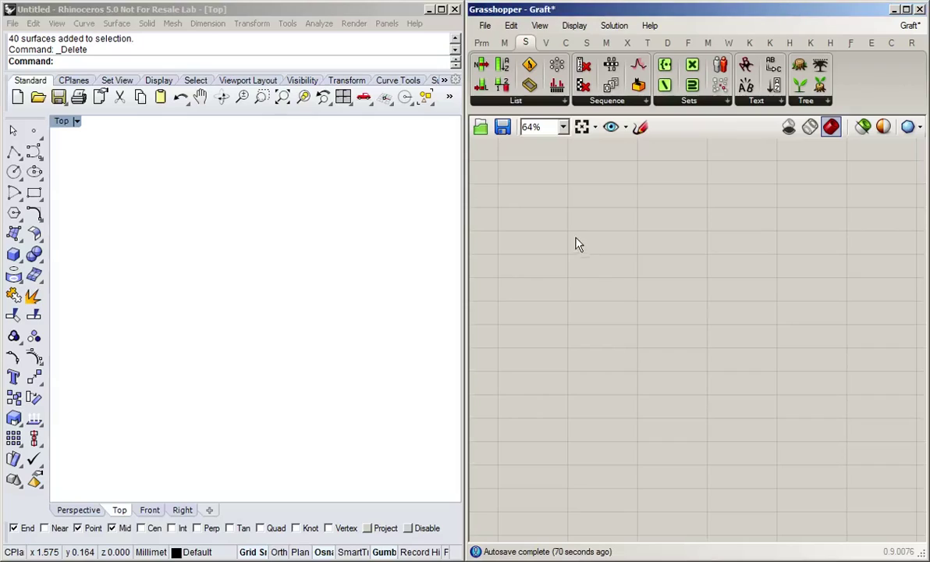
Add a Range component to the empty canvas
double_click(570, 256)
type("range")
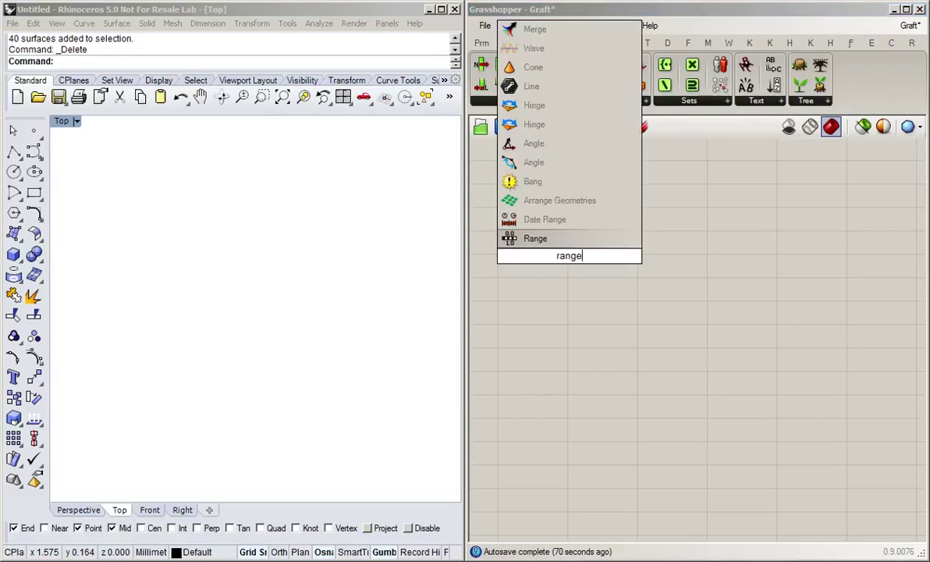
key("Return")
left_click(537, 243)
Add a Construct Point component beside the Range component
scroll(581, 272, "up", 3)
double_click(687, 263)
type("cons")
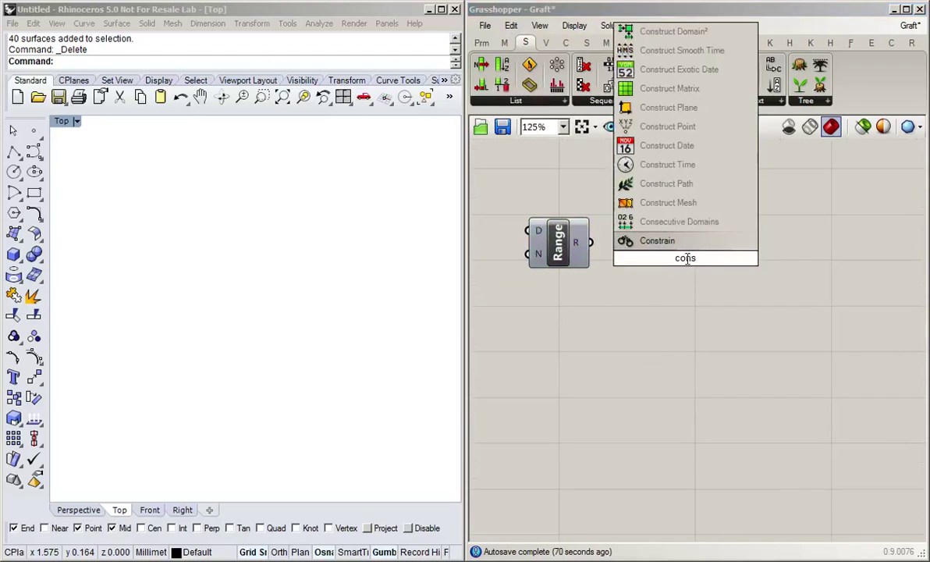
left_click(659, 126)
left_click(700, 270)
left_click_drag(699, 270, 707, 288)
left_click(665, 370)
left_click(675, 270)
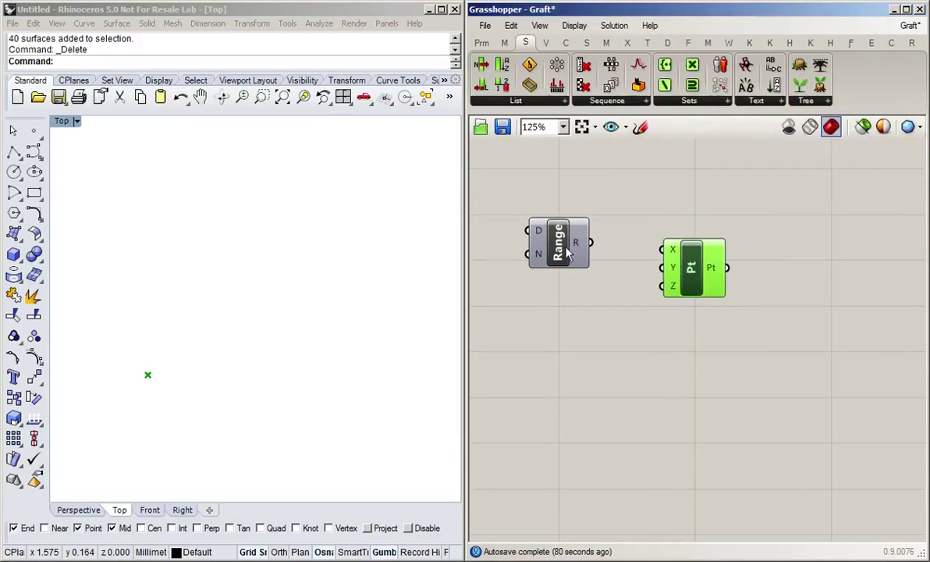
Connect the Range output to the point component's X input and space the two components apart
left_click_drag(564, 248, 590, 253)
left_click_drag(694, 265, 712, 267)
left_click_drag(617, 246, 681, 251)
left_click_drag(709, 289, 745, 295)
left_click_drag(582, 246, 632, 243)
left_click(615, 338)
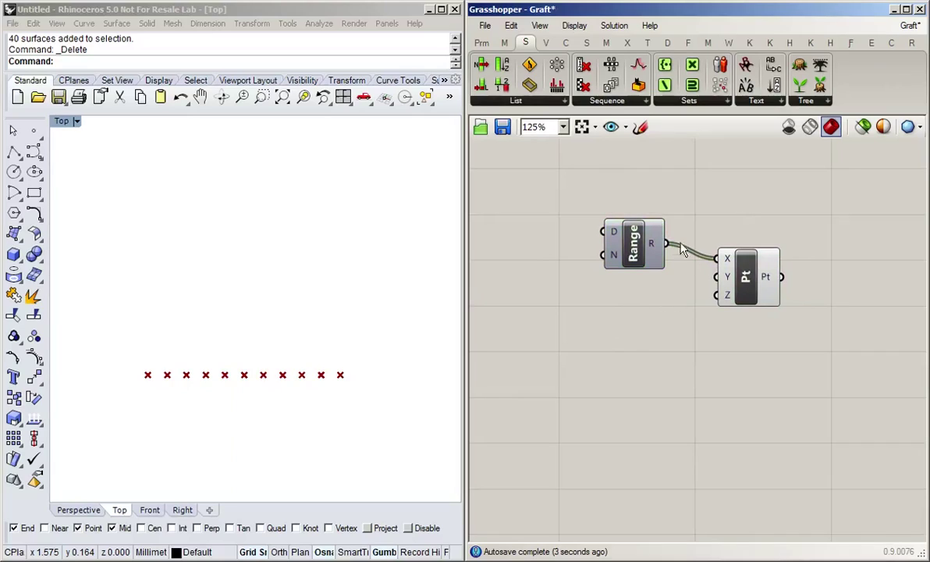
Add a panel above the point component and connect the Range output to it
right_click_drag(648, 334, 576, 414)
double_click(687, 268)
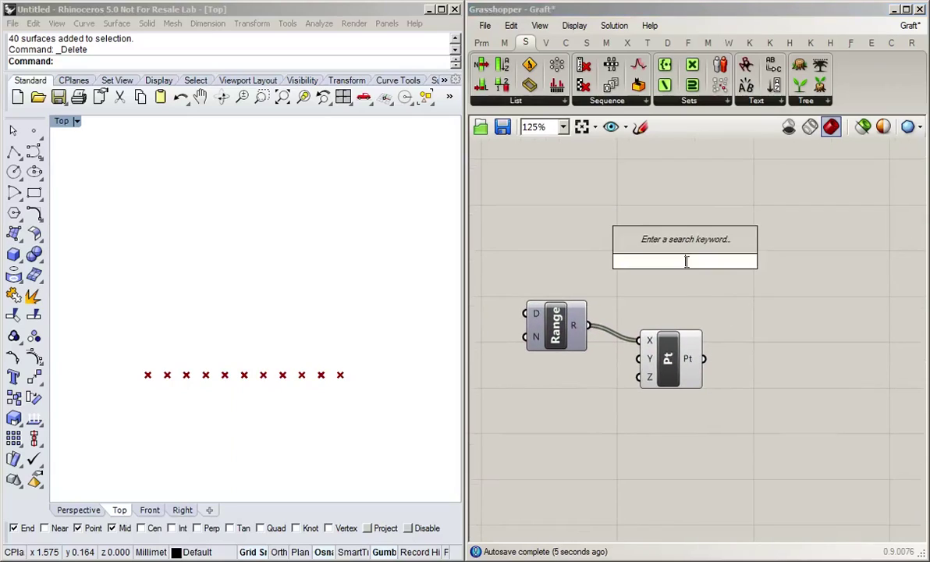
type("panel")
key("Return")
mouse_move(686, 262)
left_mouse_down()
mouse_move(694, 259)
mouse_move(682, 266)
left_mouse_up()
left_click_drag(589, 325, 606, 264)
left_click(598, 391)
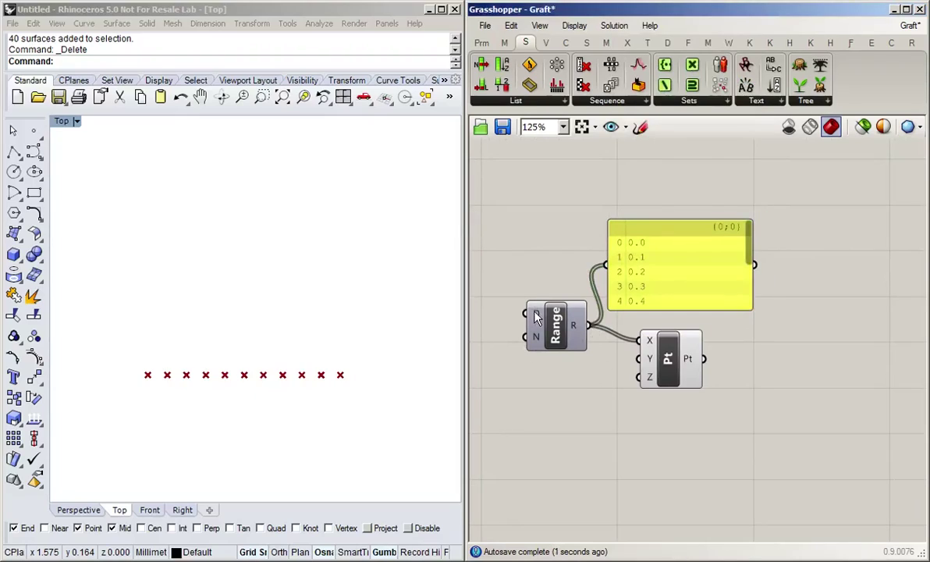
Enlarge the panel to show the whole list of Range values and move it beyond the point component
mouse_move(536, 335)
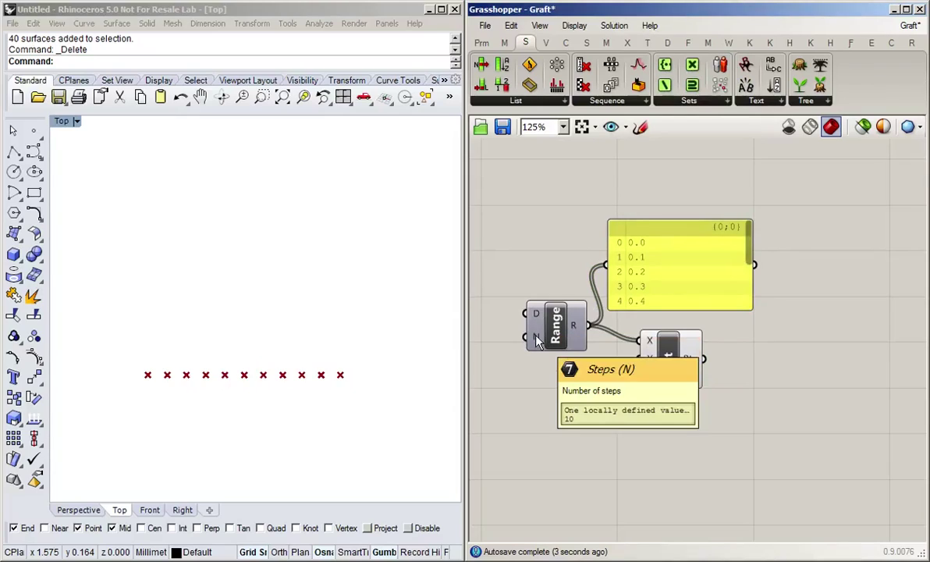
left_click_drag(713, 281, 752, 390)
left_click_drag(701, 329, 784, 323)
left_click(652, 199)
right_click_drag(572, 251, 596, 194)
scroll(620, 259, "down", 1)
Duplicate the Range component and place the copy directly below the original
left_click(549, 280)
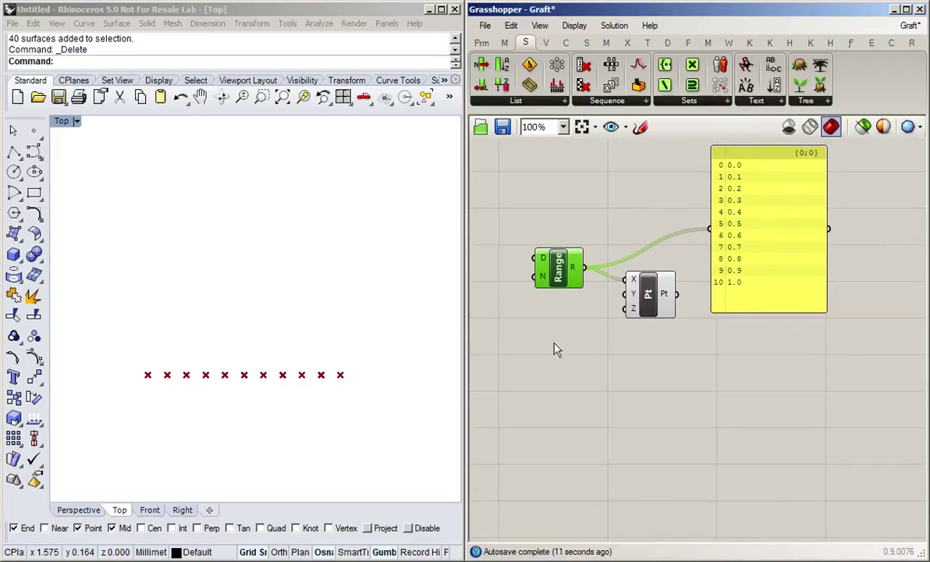
key("ctrl+c")
key("ctrl+v")
left_click_drag(555, 284, 551, 349)
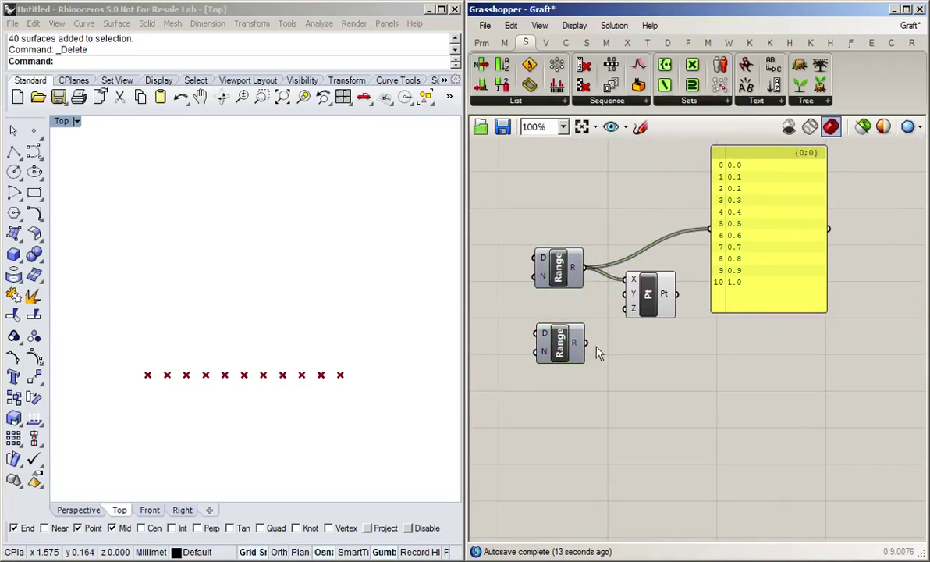
Delete the panel that lists the first Range's values
right_click_drag(572, 412, 616, 407)
left_click(833, 221)
key("Delete")
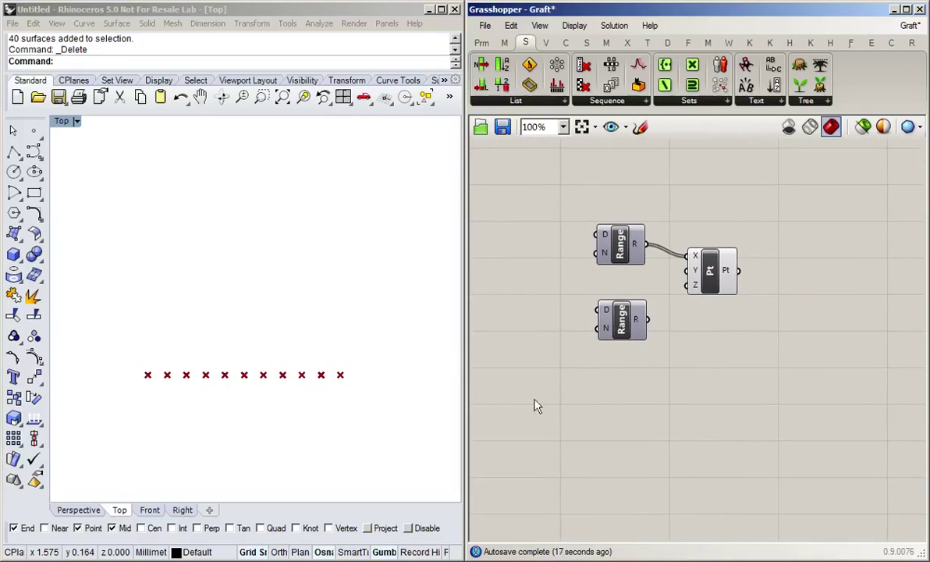
Feed the second Range's steps input from a new number slider set to 5 and connect that Range to the point's Y input
double_click(550, 394)
type("5")
key("Return")
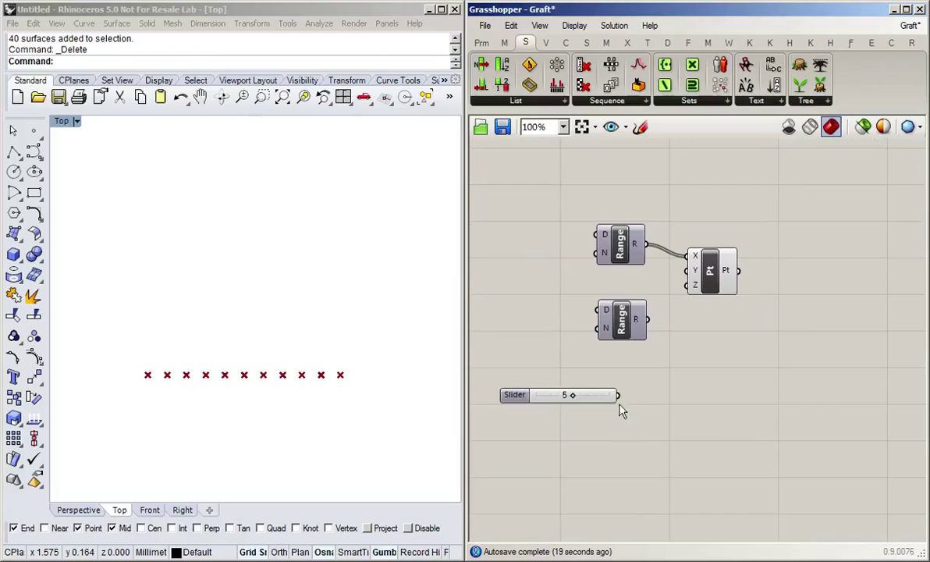
left_click_drag(617, 395, 597, 328)
left_click_drag(515, 395, 494, 372)
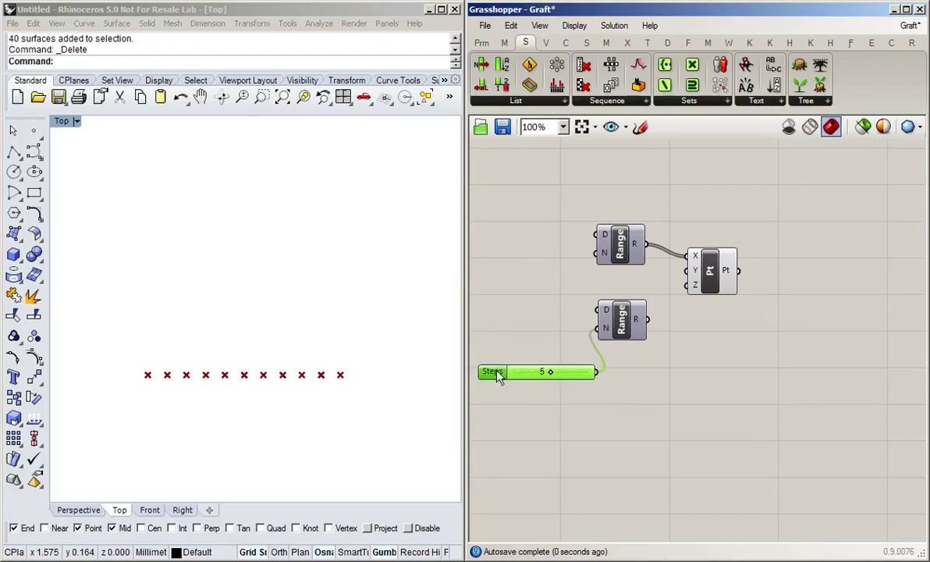
left_click_drag(645, 319, 686, 270)
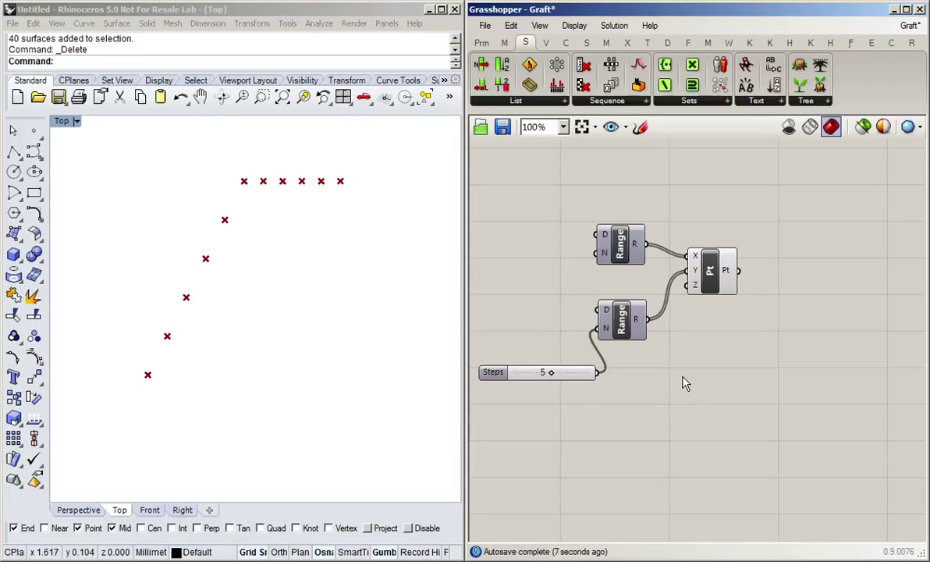
Add a panel below the point component, connect the second Range's output to it and enlarge it to show all values
double_click(700, 382)
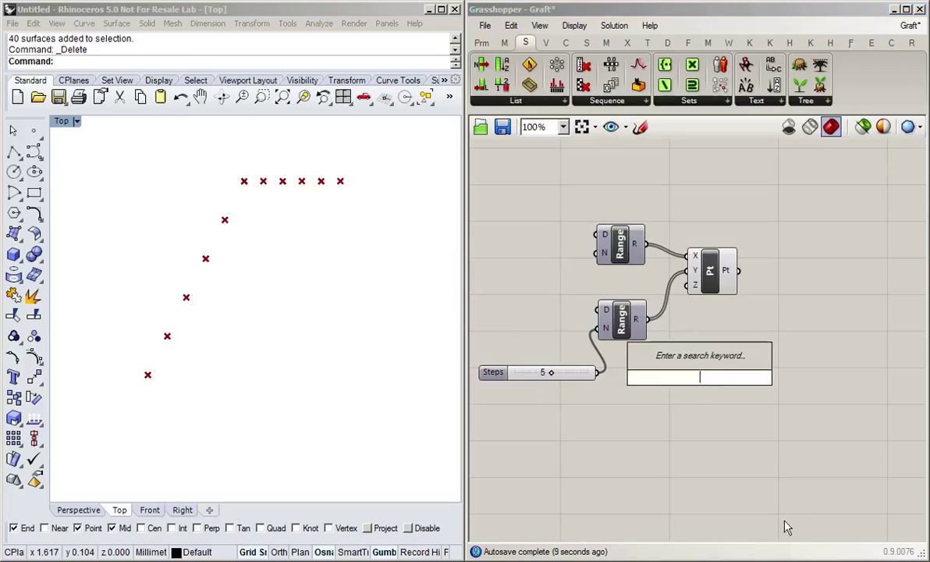
type("pan")
key("Return")
left_click_drag(727, 424, 757, 393)
left_click_drag(651, 321, 683, 372)
left_click_drag(749, 375, 742, 448)
left_click(793, 281)
Duplicate the panel above the point component, rewire it to the first Range's output and enlarge it to show all values
left_click(732, 374)
left_click_drag(733, 374, 747, 184, "alt")
left_click(775, 281)
scroll(830, 270, "down", 1)
right_click_drag(831, 271, 808, 317)
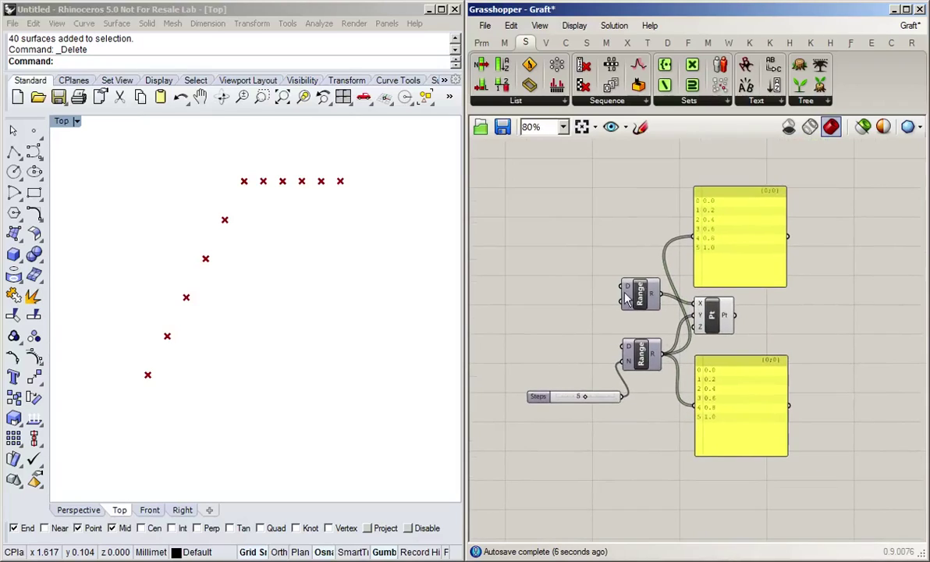
left_click_drag(664, 293, 692, 236)
left_click_drag(724, 261, 727, 281)
left_click(810, 322)
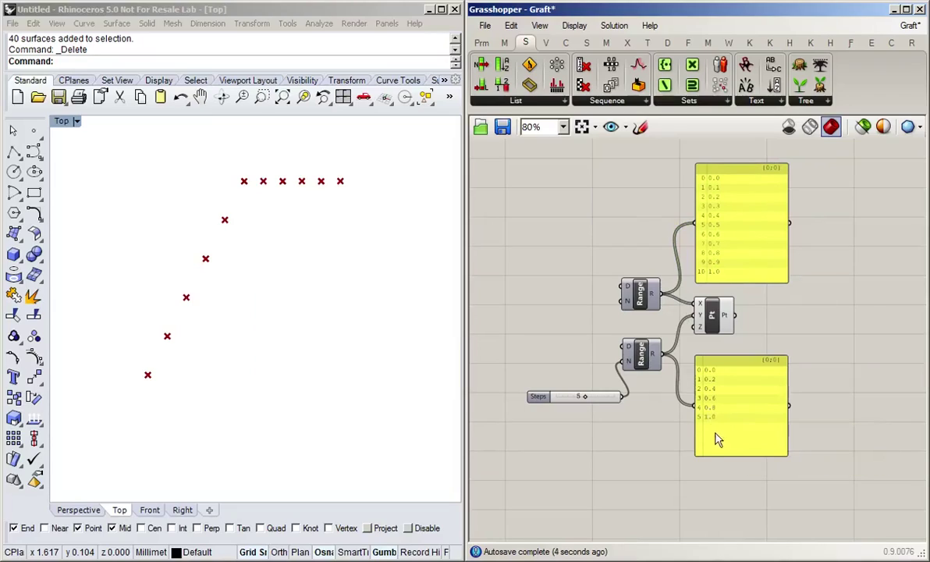
Set the Steps slider to 4
mouse_move(586, 398)
left_mouse_down()
mouse_move(618, 402)
mouse_move(579, 403)
left_mouse_up()
scroll(843, 415, "up", 1)
scroll(698, 411, "up", 1)
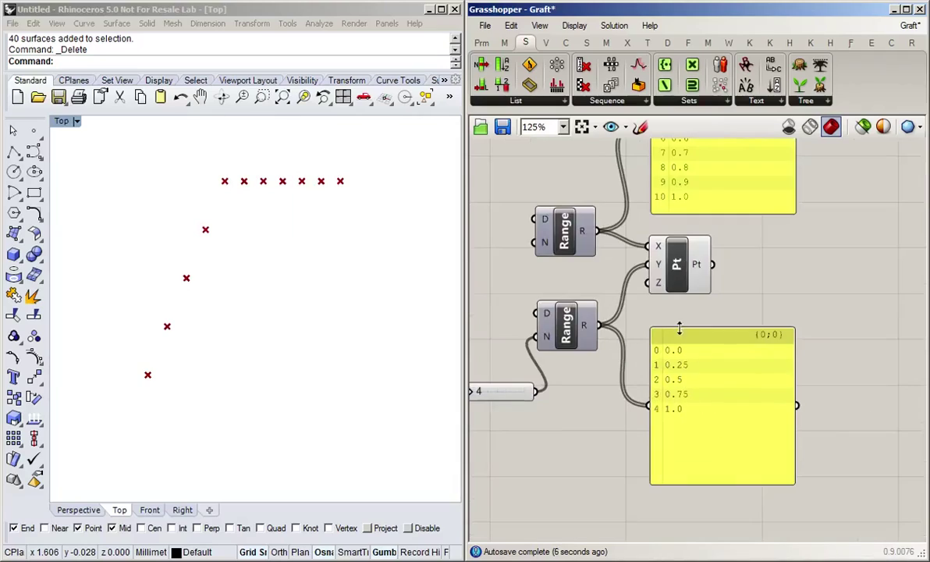
right_click_drag(820, 303, 806, 346)
scroll(820, 350, "down", 1)
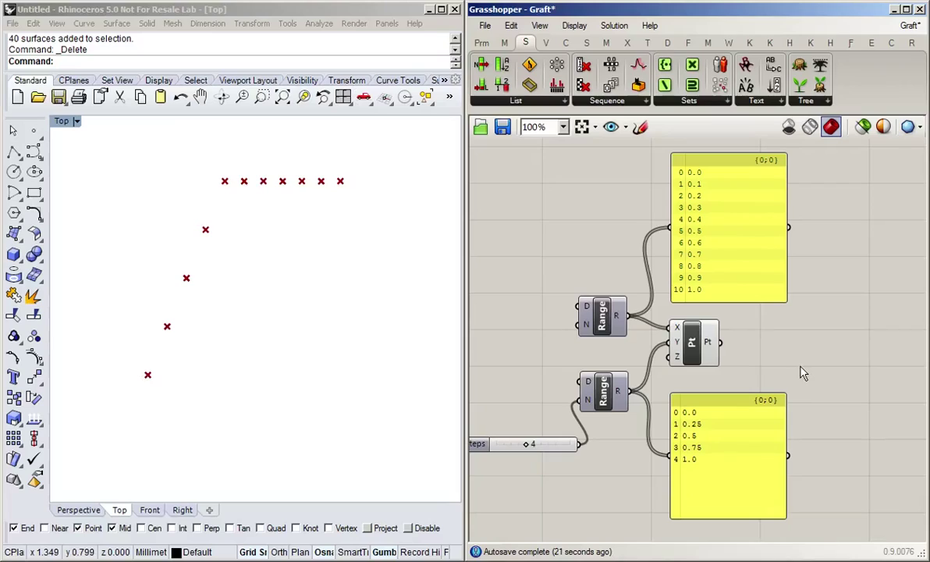
Move the first Range's panel slightly higher above the point component
scroll(745, 341, "down", 1)
right_click_drag(796, 345, 783, 339)
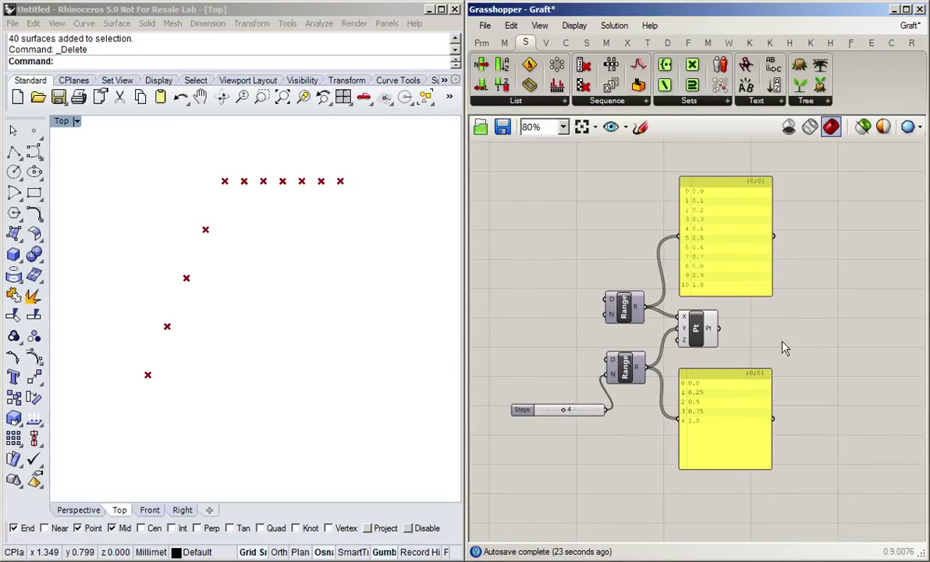
scroll(603, 302, "up", 1)
mouse_move(638, 310)
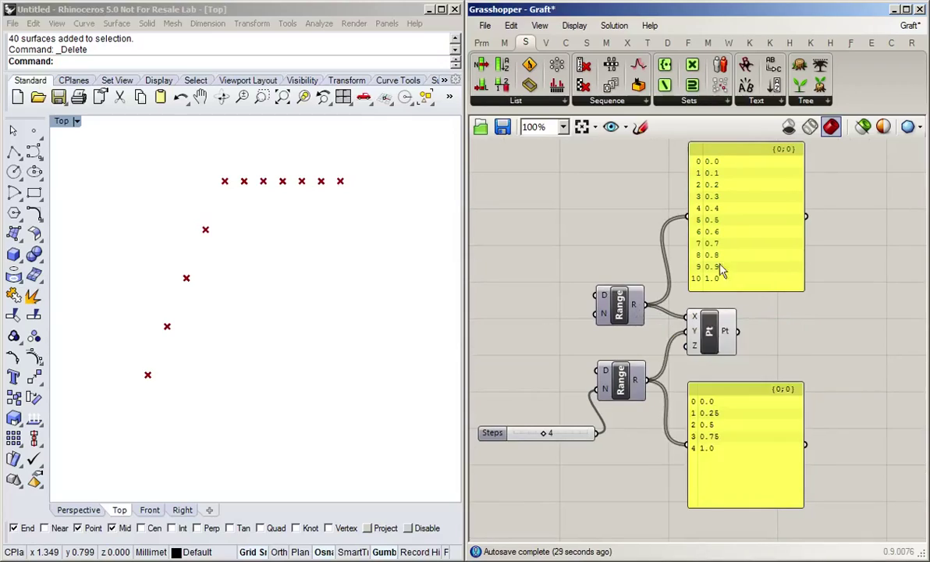
right_click_drag(821, 351, 747, 351)
scroll(730, 347, "down", 1)
left_click_drag(679, 291, 690, 266)
left_click(826, 311)
right_click_drag(826, 312, 772, 308)
Add a Graft Tree component beyond the point component and connect the first Range's output to it
left_click(813, 104)
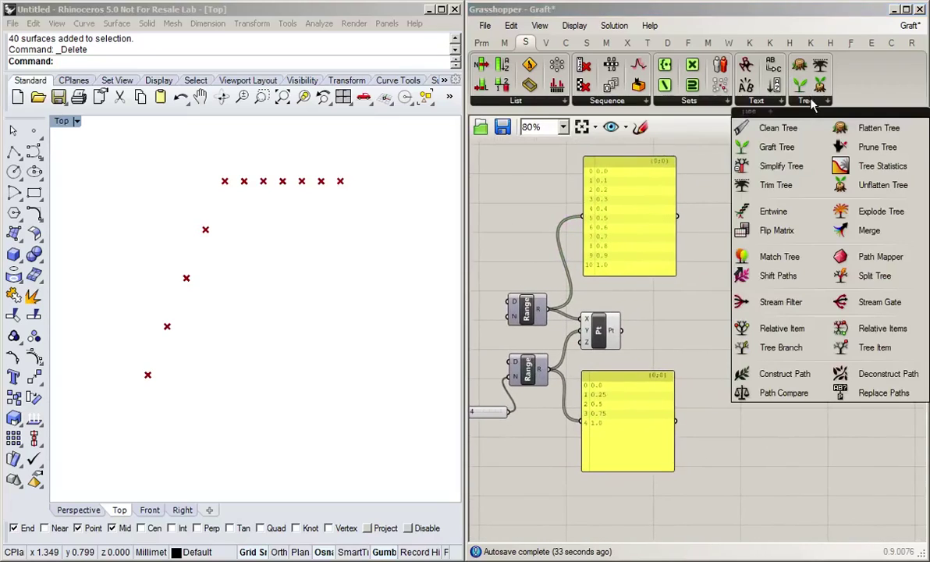
left_click(745, 141)
left_click(682, 295)
scroll(740, 308, "up", 2)
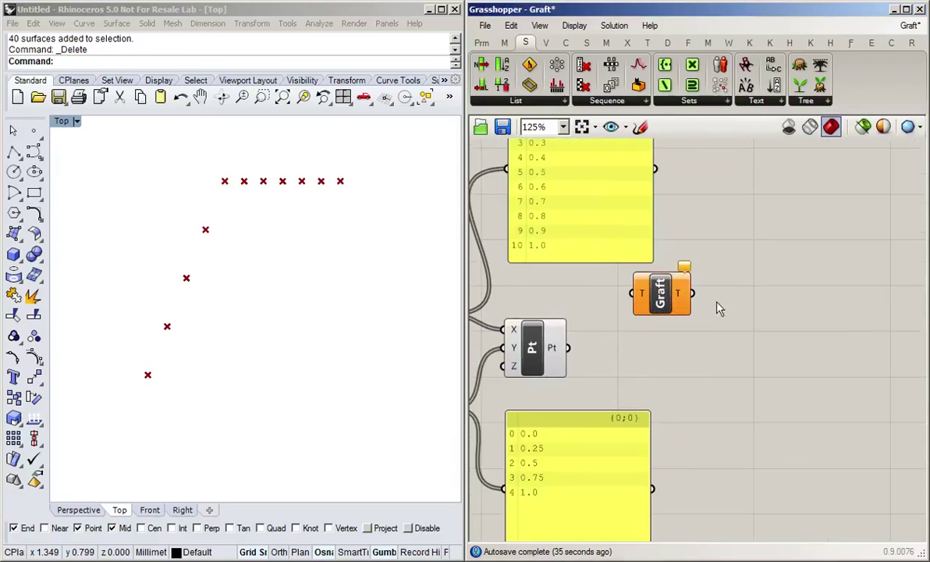
left_click(656, 306)
scroll(664, 357, "down", 1)
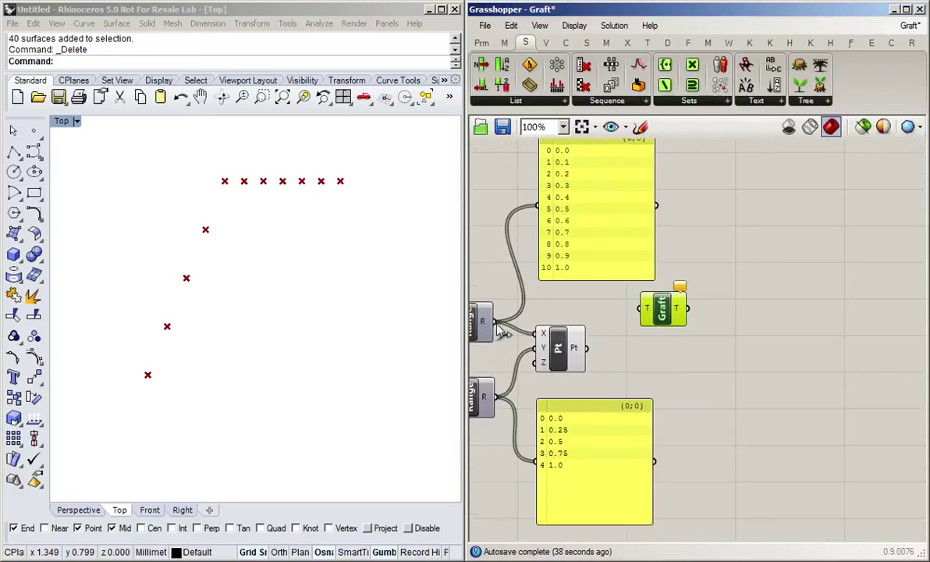
left_click_drag(493, 321, 640, 309)
Add a panel and connect the Graft Tree output to it
double_click(745, 323)
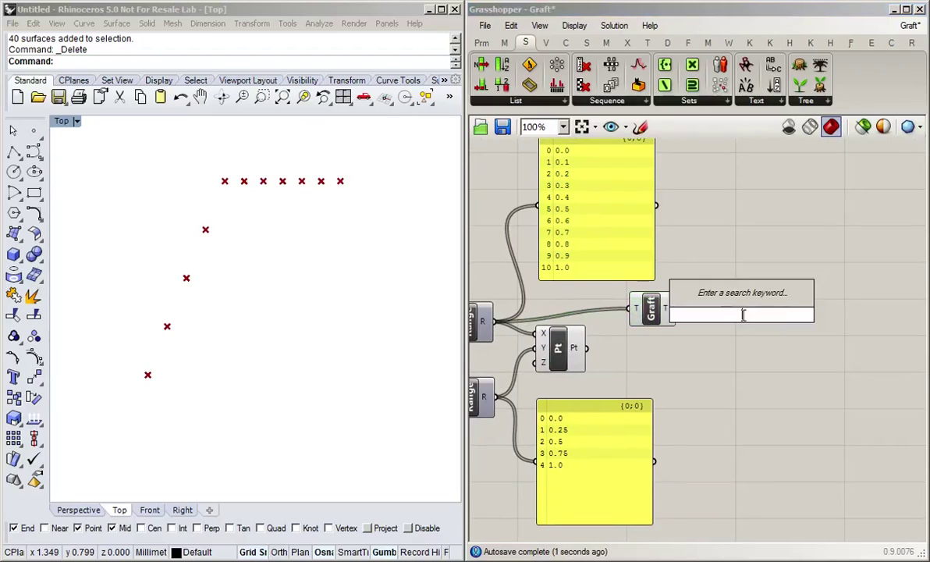
type("panel")
key("Return")
left_click_drag(743, 315, 773, 279)
left_click_drag(677, 309, 742, 184)
Enlarge the grafted-data panel to show every branch and move it farther from the Graft Tree component
scroll(746, 190, "down", 2)
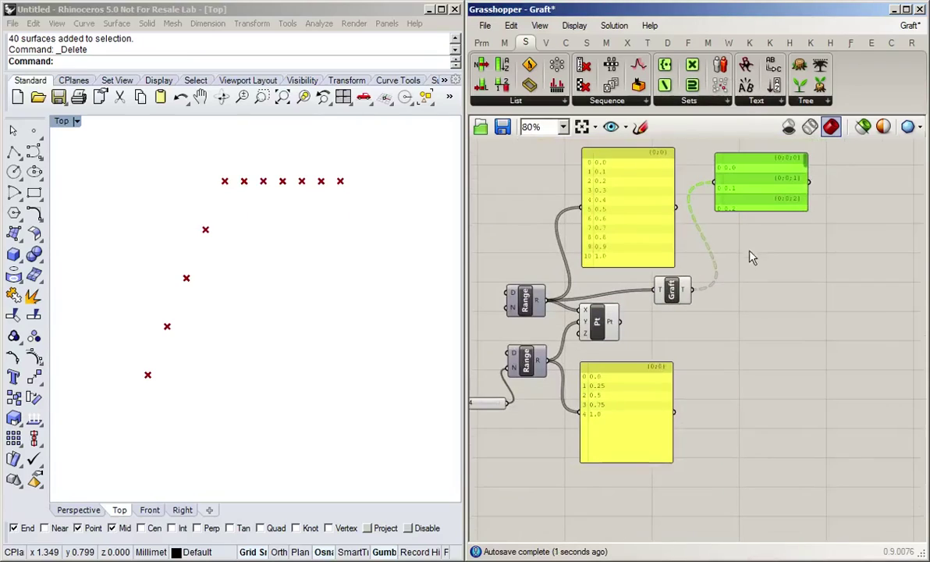
left_click_drag(756, 227, 760, 421)
left_click(878, 293)
scroll(665, 221, "up", 3)
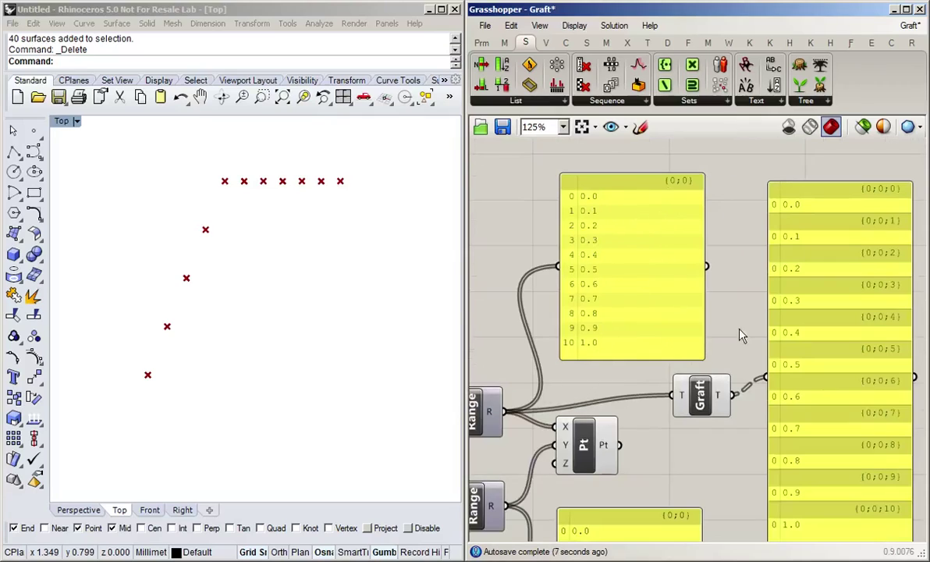
right_click_drag(739, 331, 695, 290)
left_click_drag(784, 330, 788, 319)
left_click(681, 414)
scroll(680, 417, "down", 1)
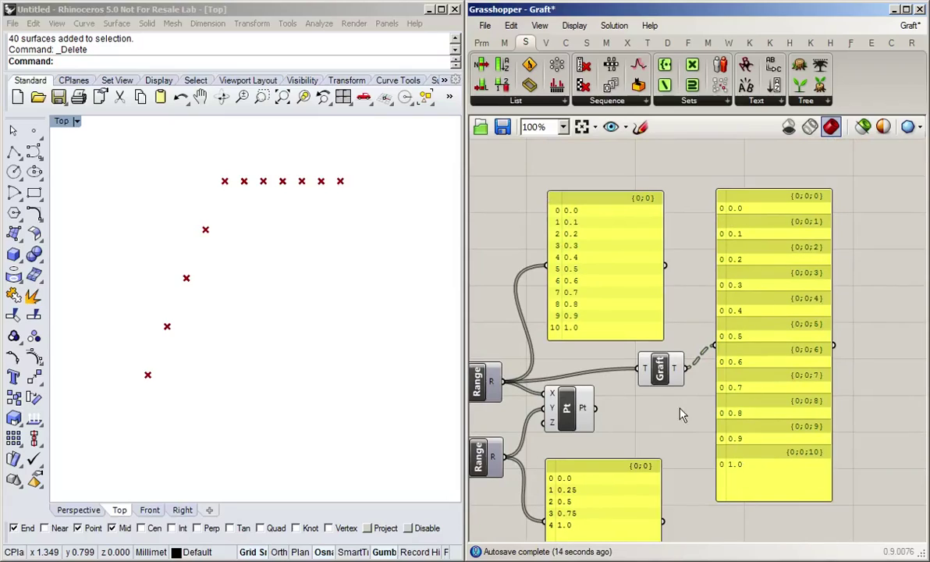
left_click_drag(776, 375, 847, 377)
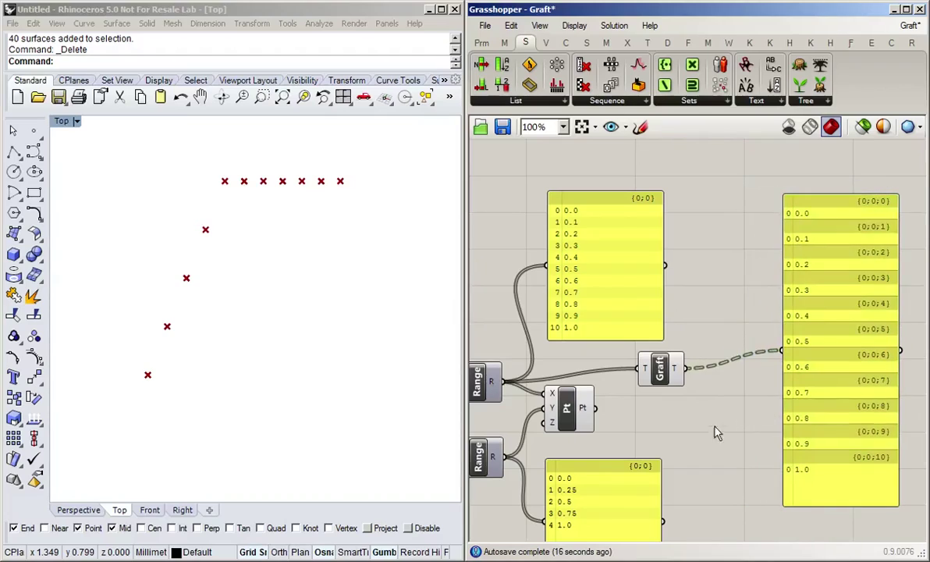
Add a Param Viewer fed by the Graft Tree output and switch it to the tree diagram display
double_click(654, 438)
type("param")
key("Return")
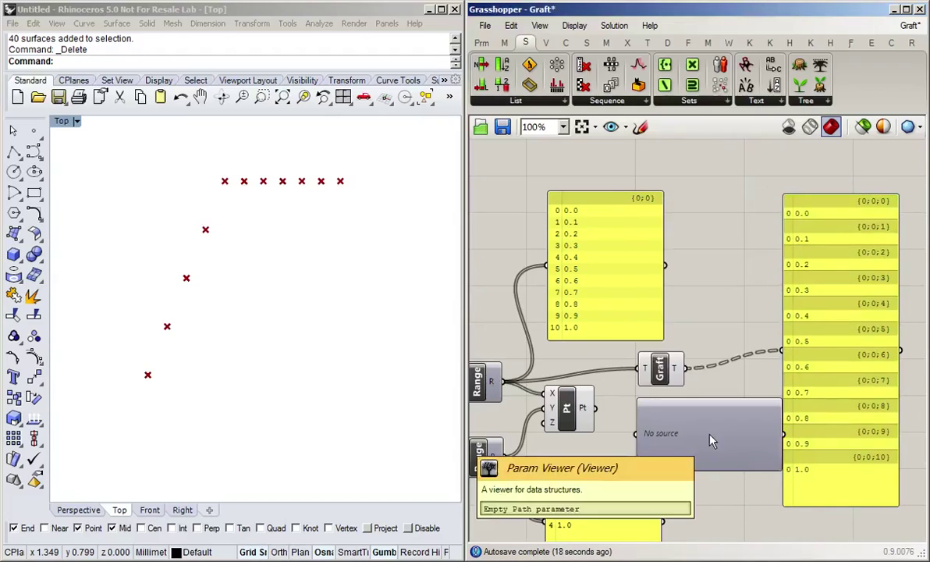
left_click_drag(661, 404, 719, 419)
left_click_drag(687, 370, 757, 480)
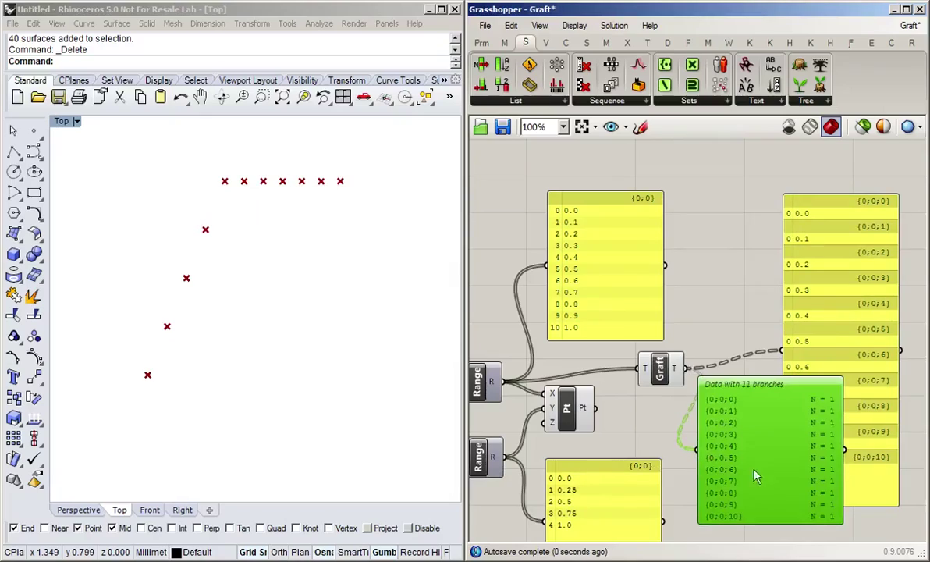
left_click(717, 342)
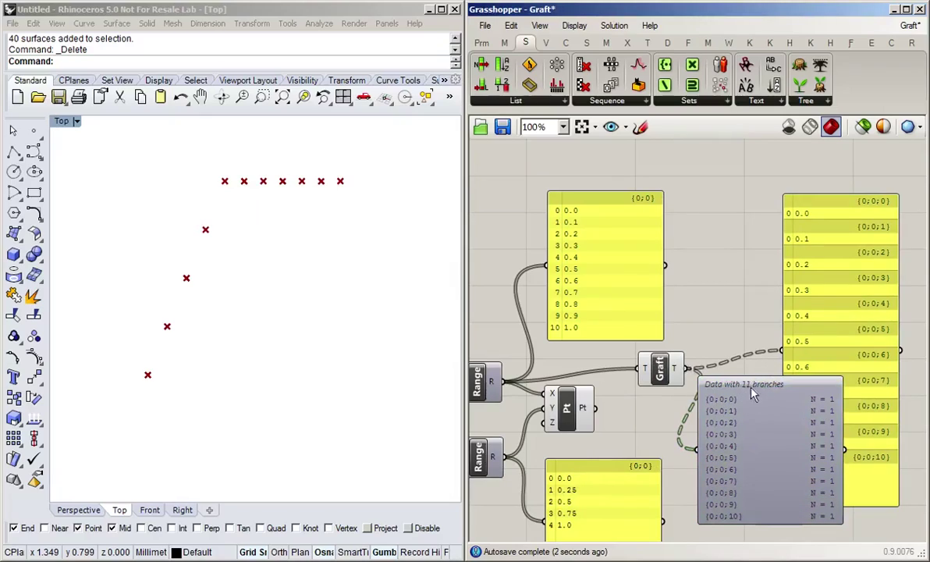
right_click(757, 440)
left_click(806, 484)
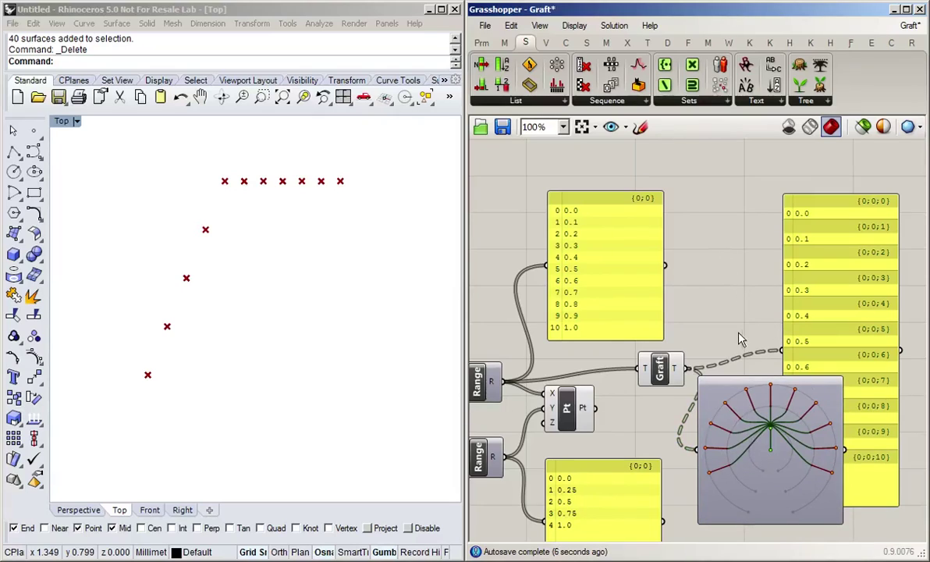
Delete the Param Viewer and the panel connected to the Graft Tree output
right_click_drag(726, 432, 768, 351)
scroll(820, 515, "down", 2)
left_click_drag(820, 515, 816, 380)
key("Delete")
right_click_drag(749, 399, 778, 390)
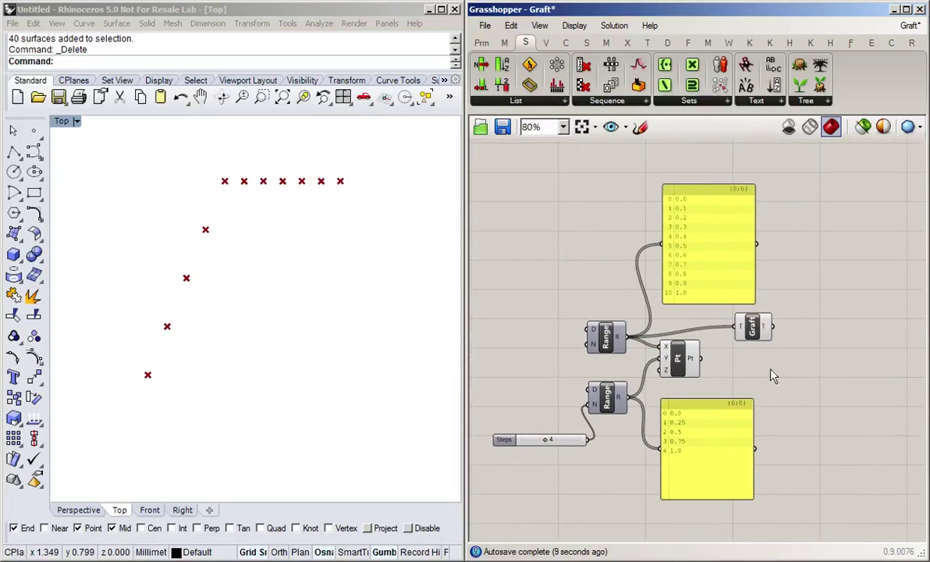
Place the Graft Tree component between the first Range and the point component, and connect its output to the X input
left_click_drag(760, 324, 714, 322)
left_click_drag(699, 367, 725, 375)
left_click(764, 369)
scroll(749, 337, "up", 1)
left_click_drag(720, 321, 792, 360)
left_click(812, 424)
Move the first Range's panel up and away from the Graft Tree component
scroll(842, 436, "down", 1)
right_click_drag(843, 437, 764, 423)
left_click_drag(650, 263, 629, 243)
left_click(733, 294)
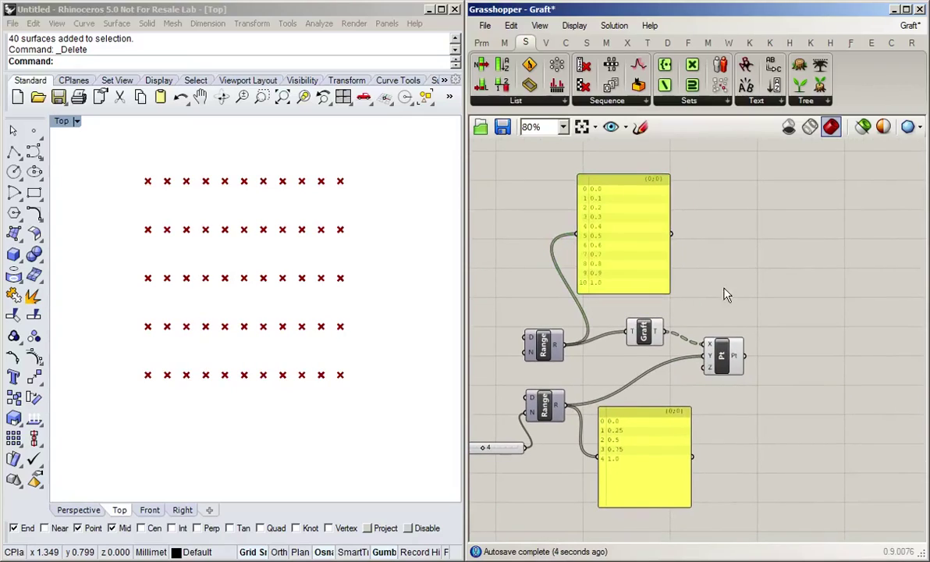
right_click_drag(672, 262, 693, 267)
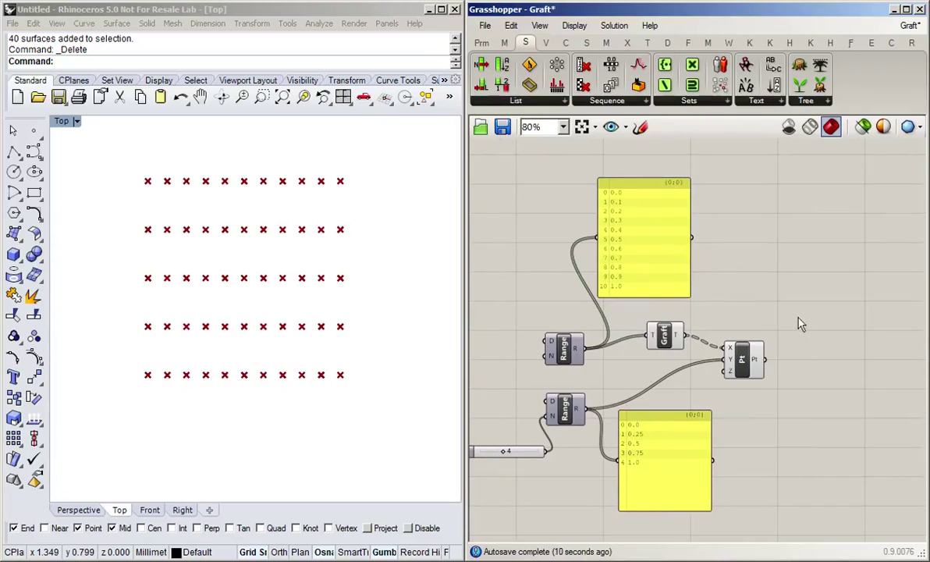
Add a panel fed by the Graft Tree output and enlarge it to show every branch
scroll(779, 315, "up", 1)
scroll(780, 315, "down", 1)
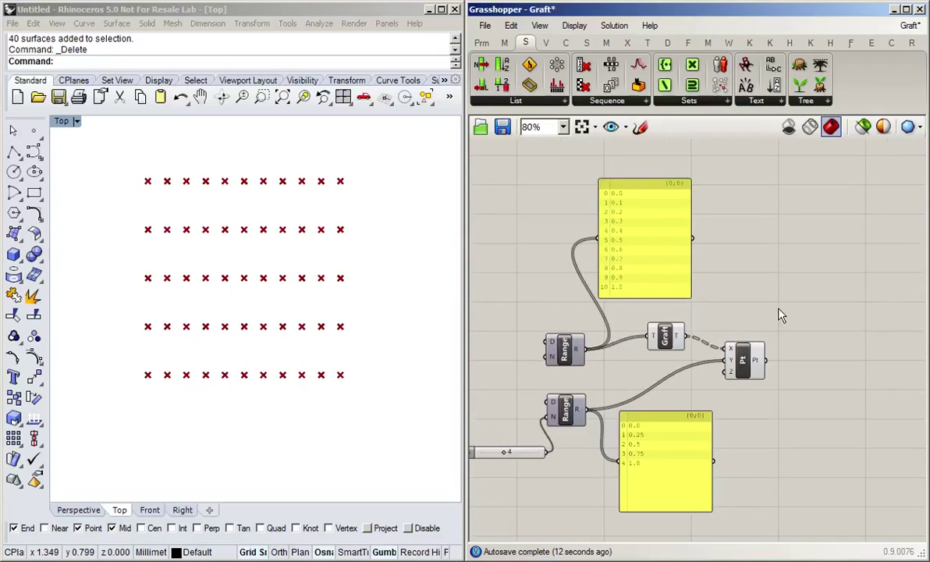
right_click_drag(763, 295, 710, 316)
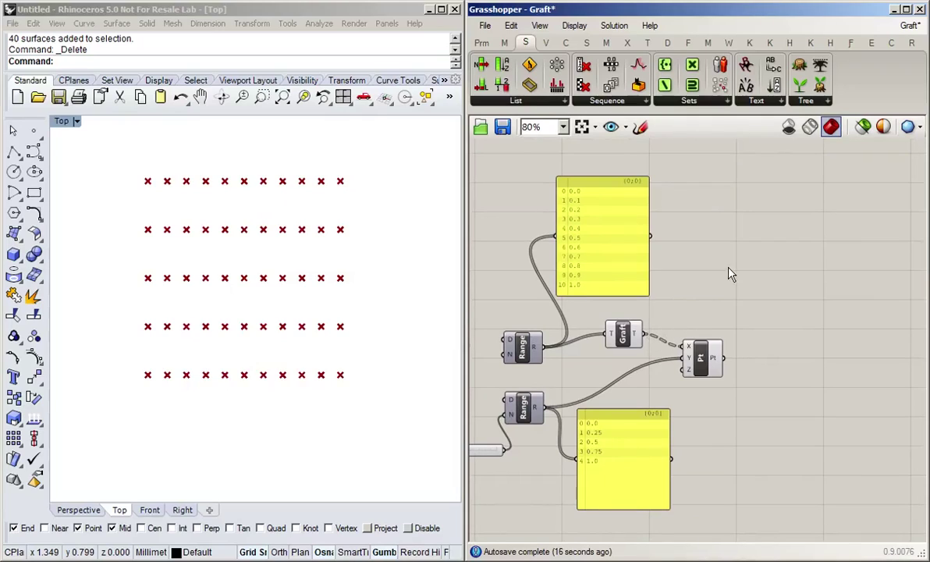
double_click(671, 272)
type("pan")
key("Return")
left_click_drag(731, 273, 739, 209)
left_click_drag(641, 334, 733, 345)
left_click_drag(752, 308, 821, 290)
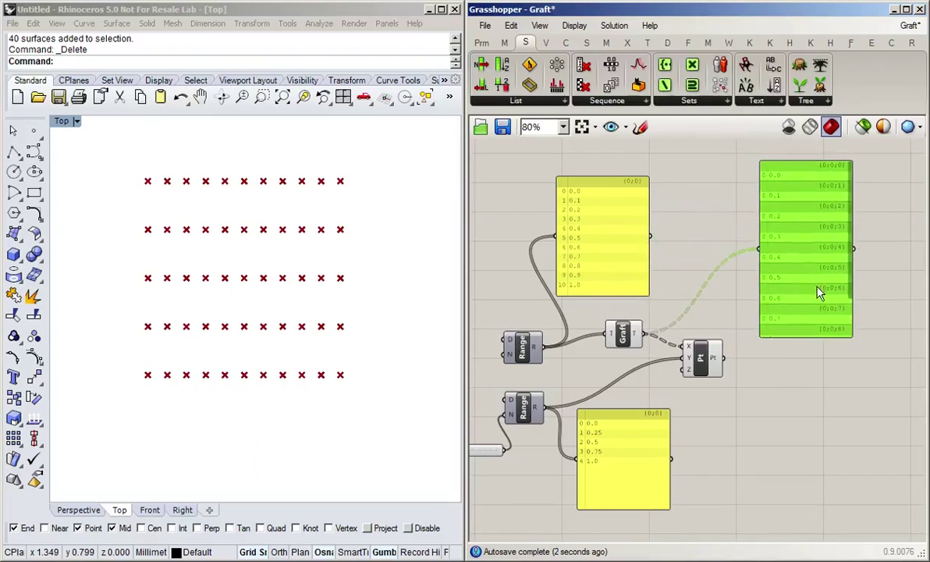
left_click(811, 354)
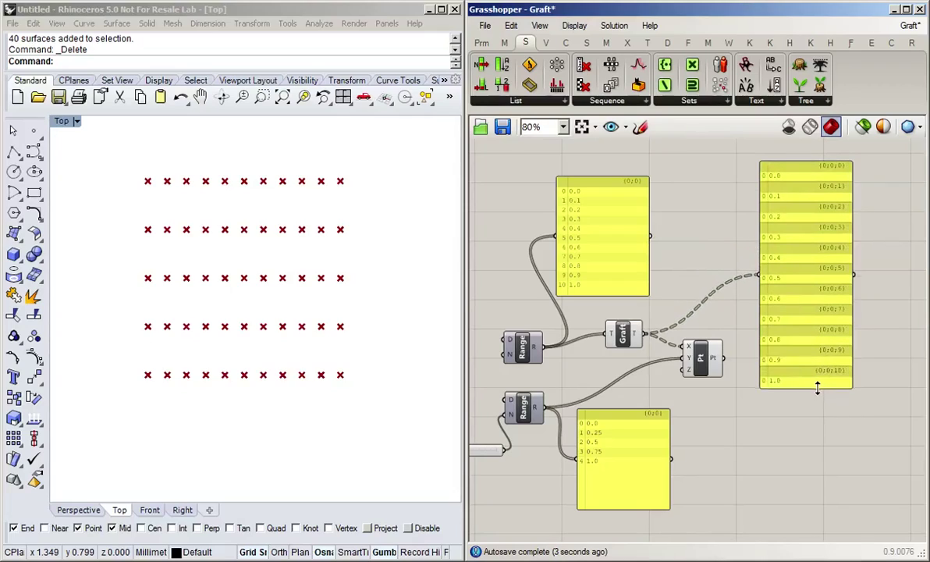
left_click_drag(818, 389, 818, 392)
right_click_drag(807, 473, 801, 484)
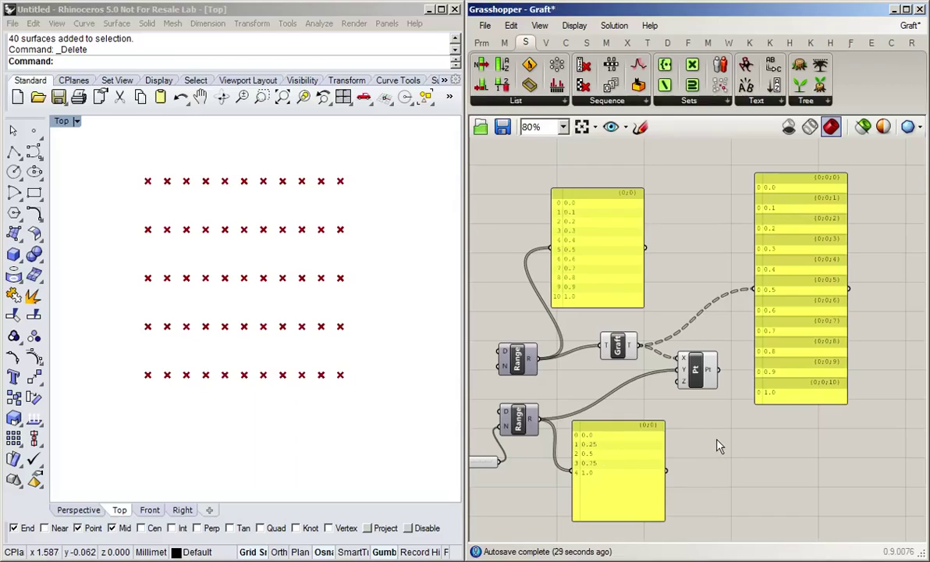
Connect the first Range's output directly to the point component's X input and graft that output
left_click_drag(614, 334, 618, 325)
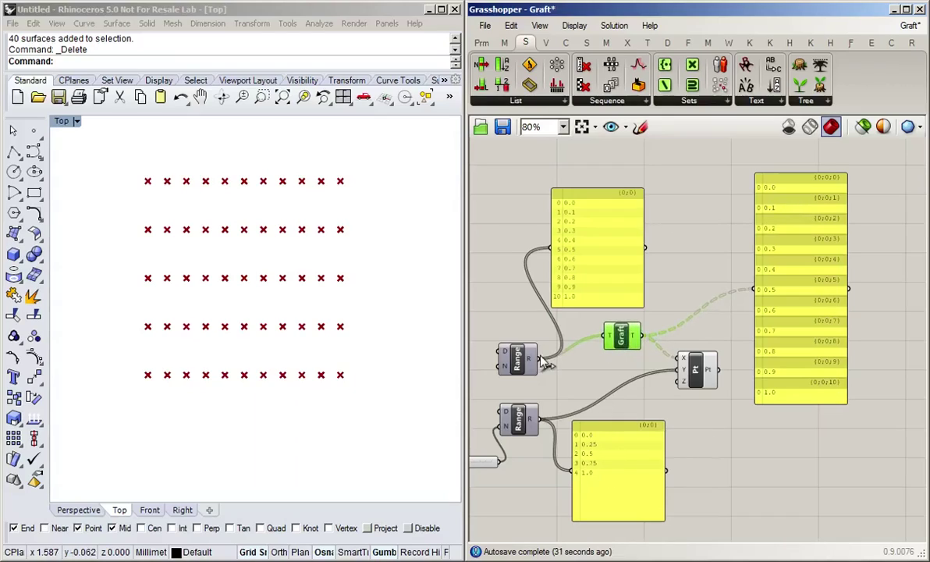
left_click_drag(535, 359, 677, 358)
left_click_drag(622, 336, 638, 331)
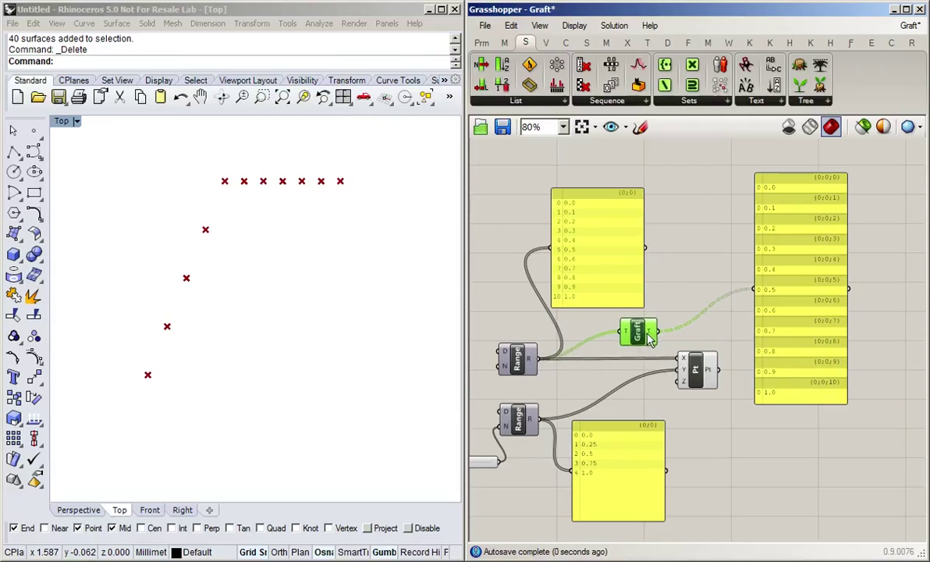
right_click(533, 362)
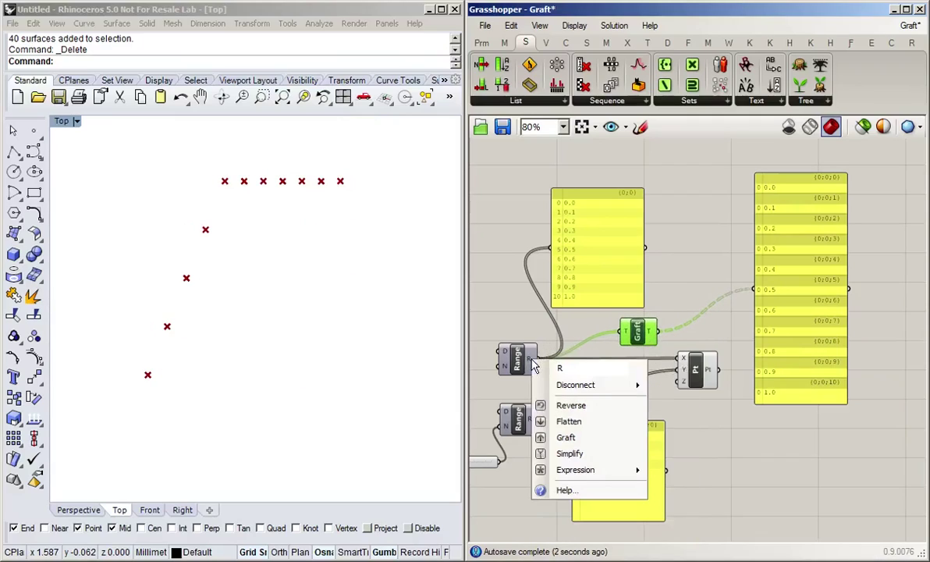
left_click(586, 439)
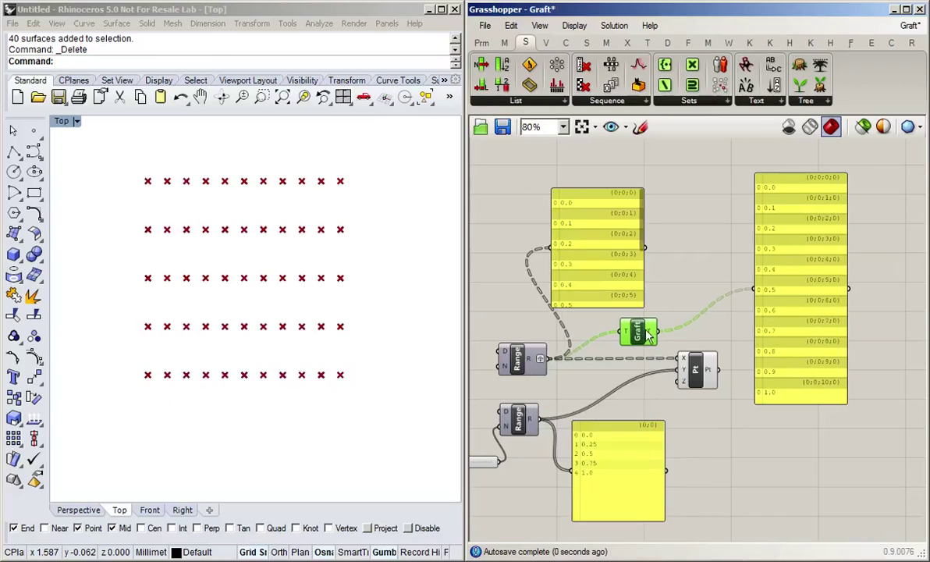
right_click_drag(709, 338, 764, 281)
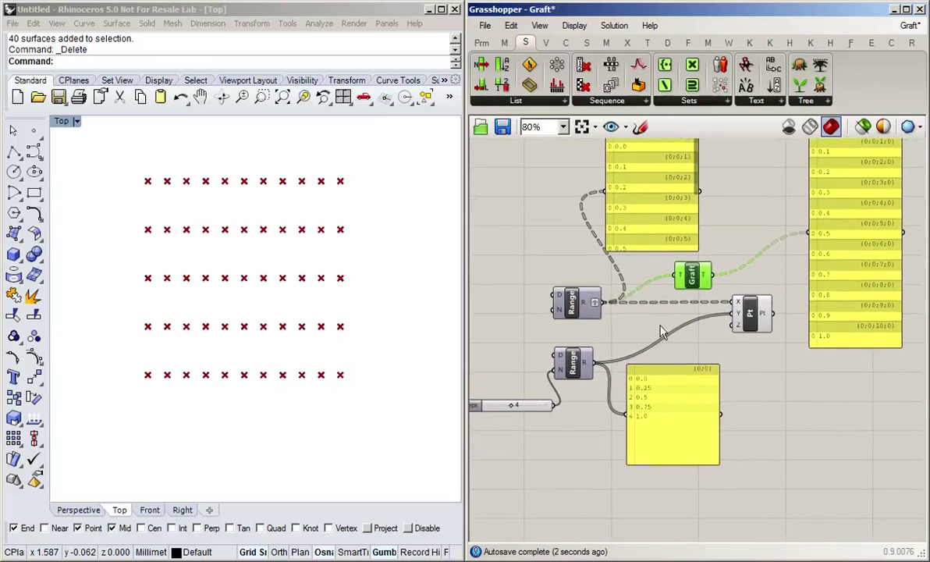
left_click_drag(634, 202, 643, 190)
left_click(761, 200)
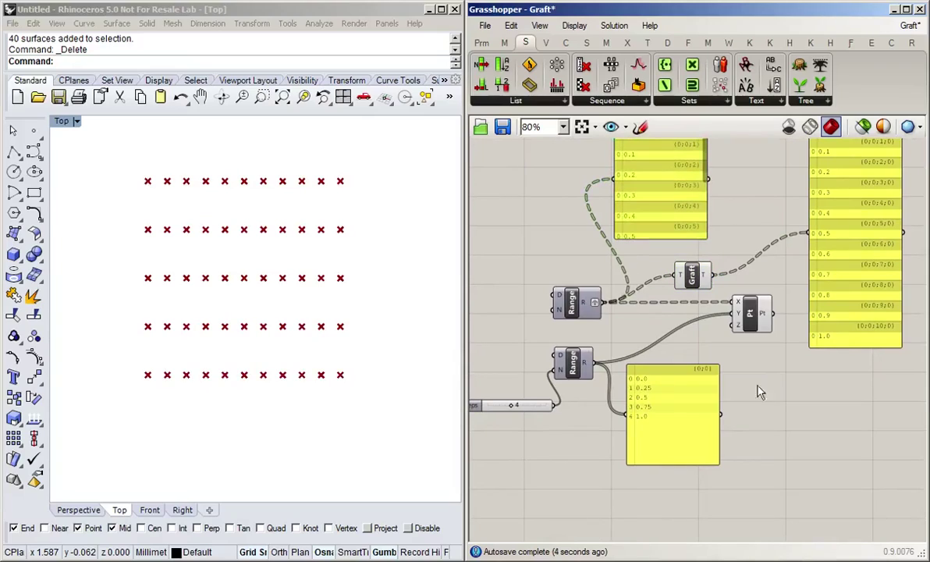
Turn off Graft on the first Range's output and graft the second Range's output instead
right_click(597, 303)
left_click(653, 353)
right_click(591, 364)
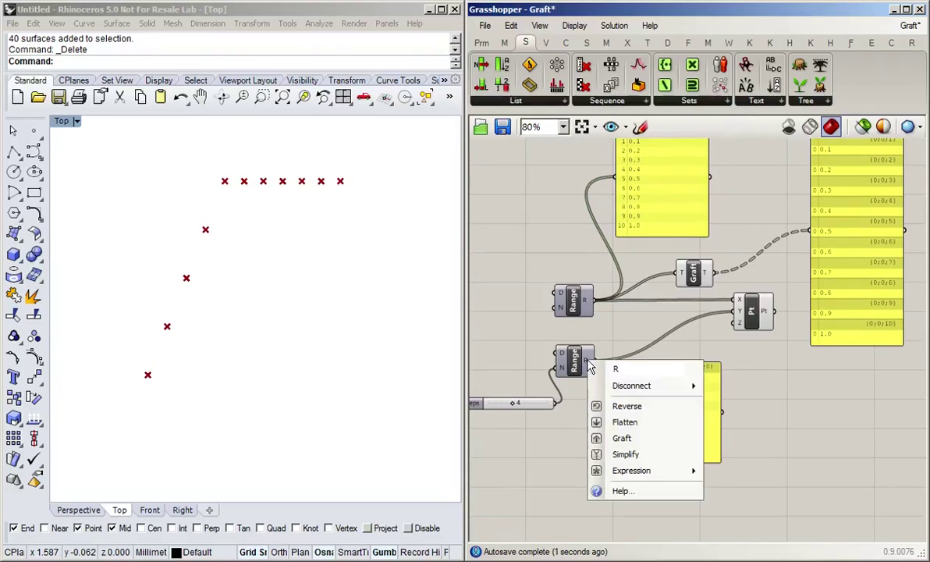
left_click(632, 440)
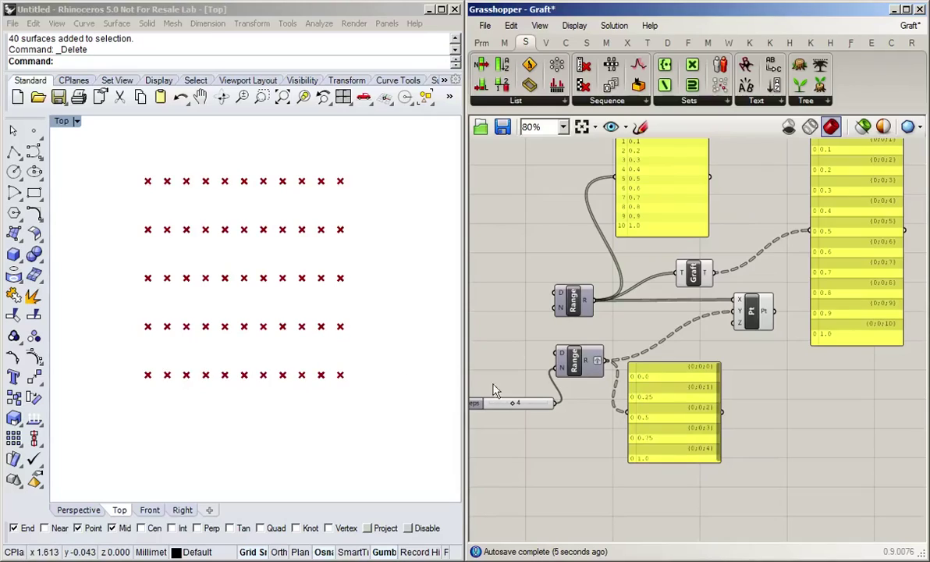
Move the Graft Tree output's panel farther away to clear space beside the point component
right_click_drag(800, 434, 707, 445)
left_click_drag(777, 307, 832, 290)
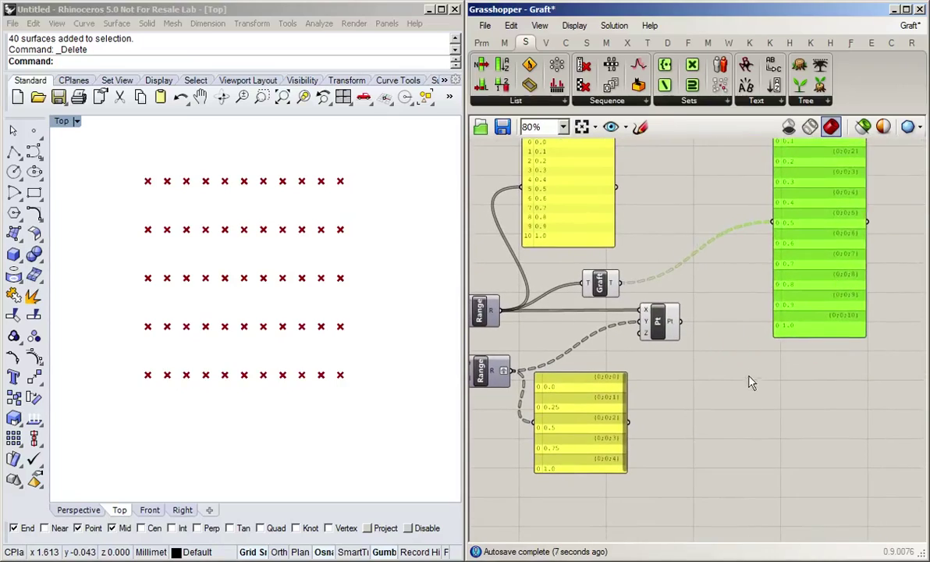
left_click(746, 376)
scroll(741, 369, "down", 1)
left_click_drag(676, 334, 666, 339)
Add a Param Viewer beside the second Range's panel, feed it from the point component's output, and enlarge it
double_click(651, 364)
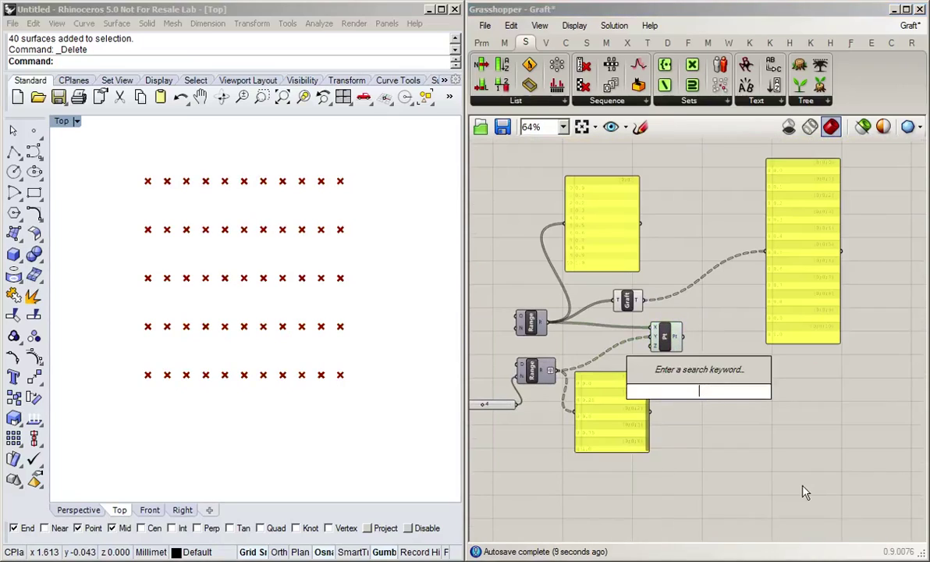
type("panel")
key("Return")
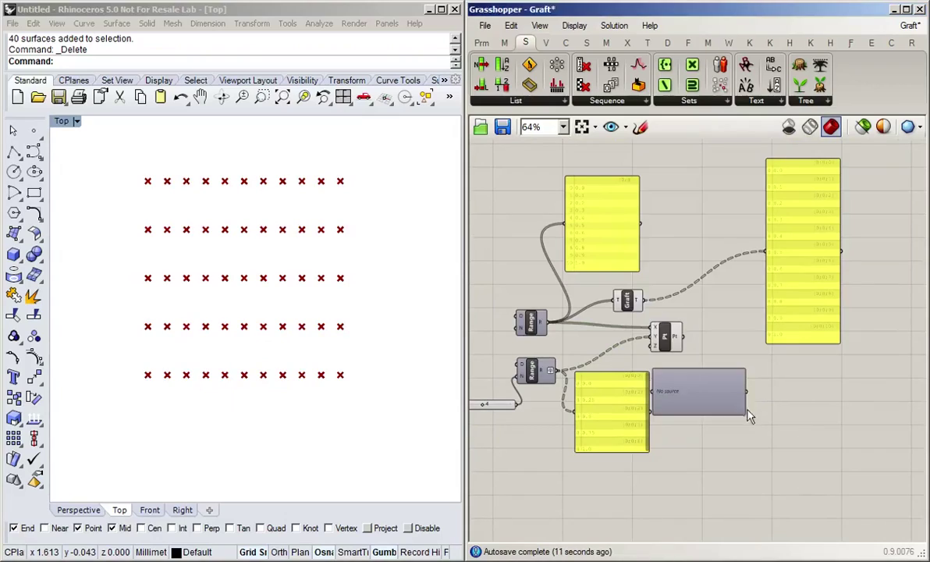
left_click_drag(660, 371, 711, 383)
scroll(742, 381, "up", 3)
left_click_drag(756, 443, 751, 460)
scroll(702, 508, "down", 2)
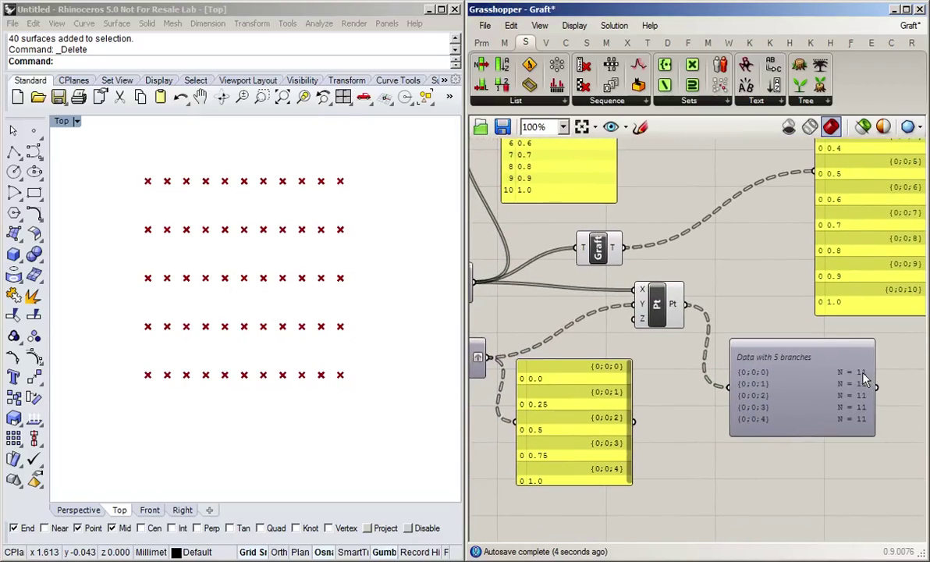
Turn off Graft on the second Range's output and graft the first Range's output again
right_click_drag(659, 452, 707, 455)
right_click(527, 361)
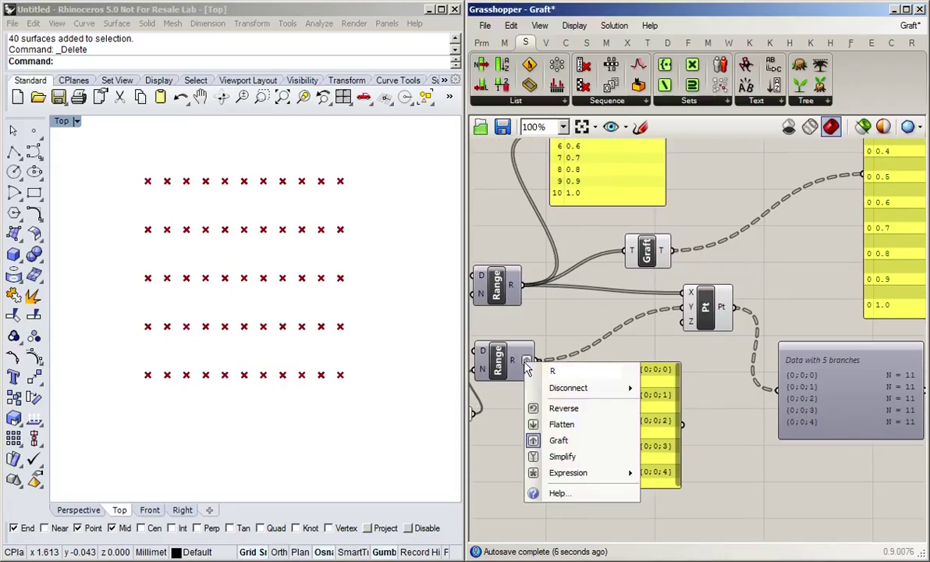
left_click(578, 442)
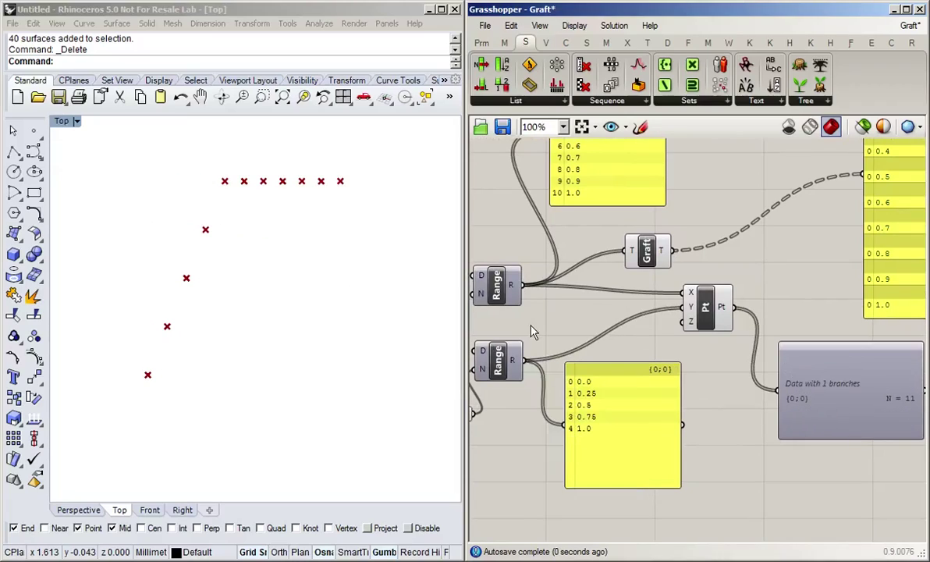
right_click(513, 284)
left_click(553, 364)
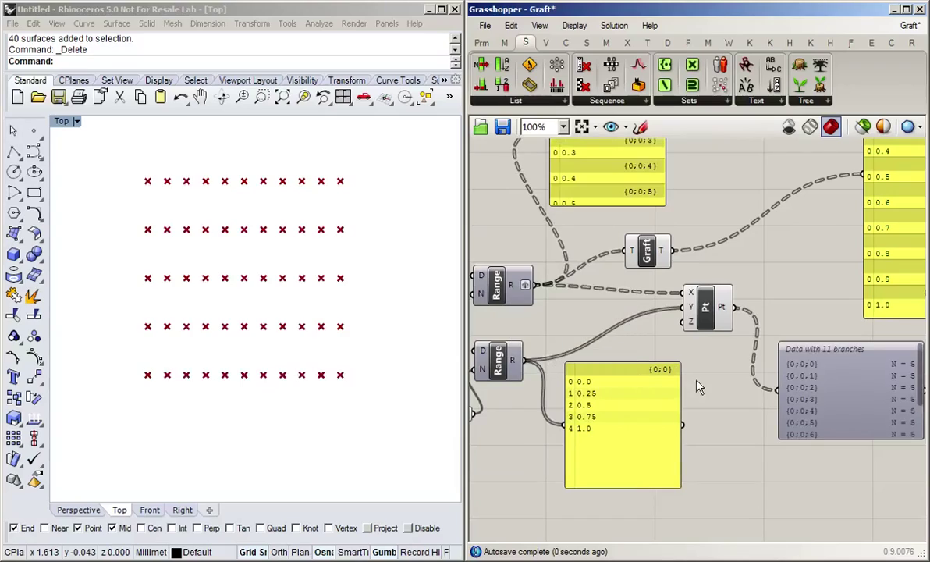
Stretch the Param Viewer downward to fit all the branches of the point data
right_click_drag(739, 460, 691, 439)
left_click_drag(775, 415, 779, 488)
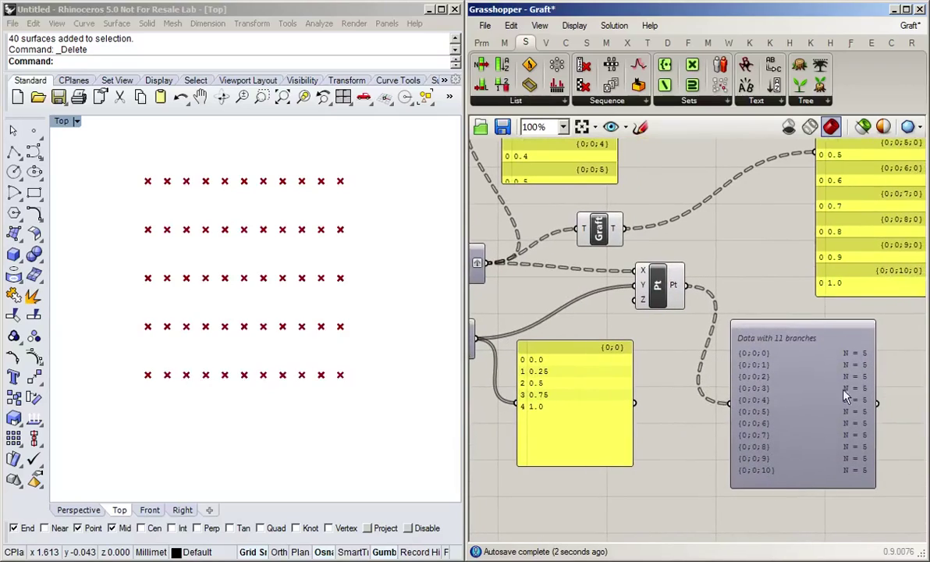
scroll(664, 440, "down", 1)
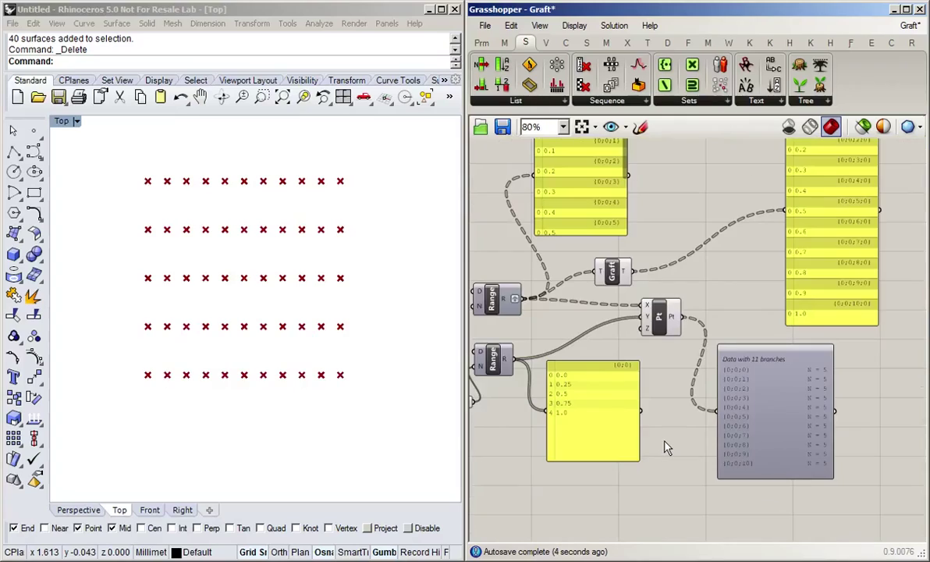
right_click_drag(664, 441, 707, 453)
scroll(706, 453, "down", 1)
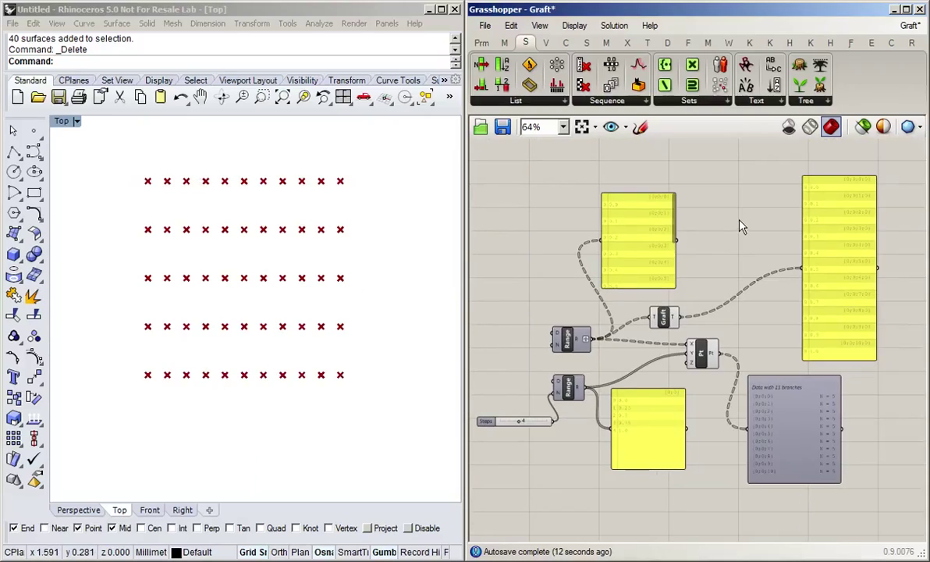
Select all components of the point grid definition and turn off their preview
scroll(701, 297, "up", 1)
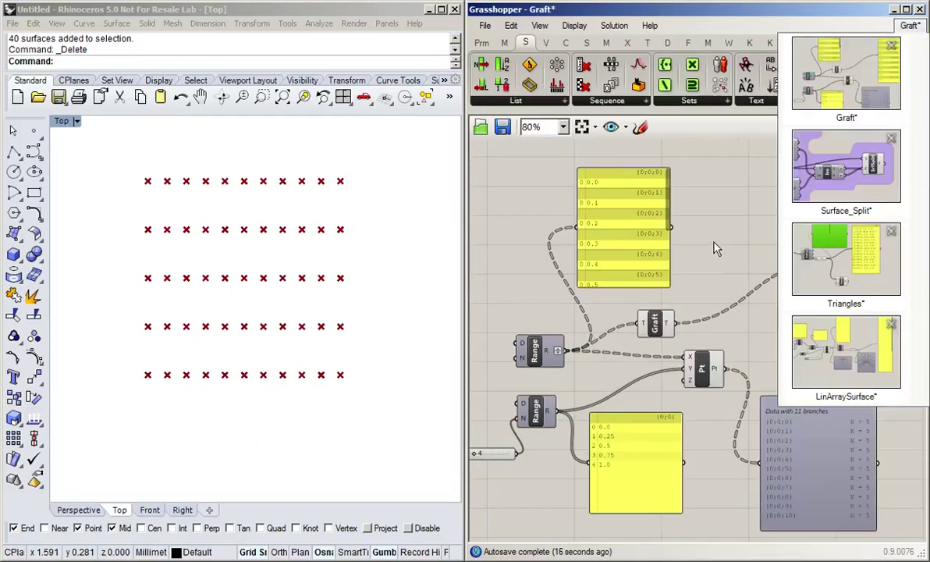
double_click(714, 242)
scroll(675, 245, "down", 2)
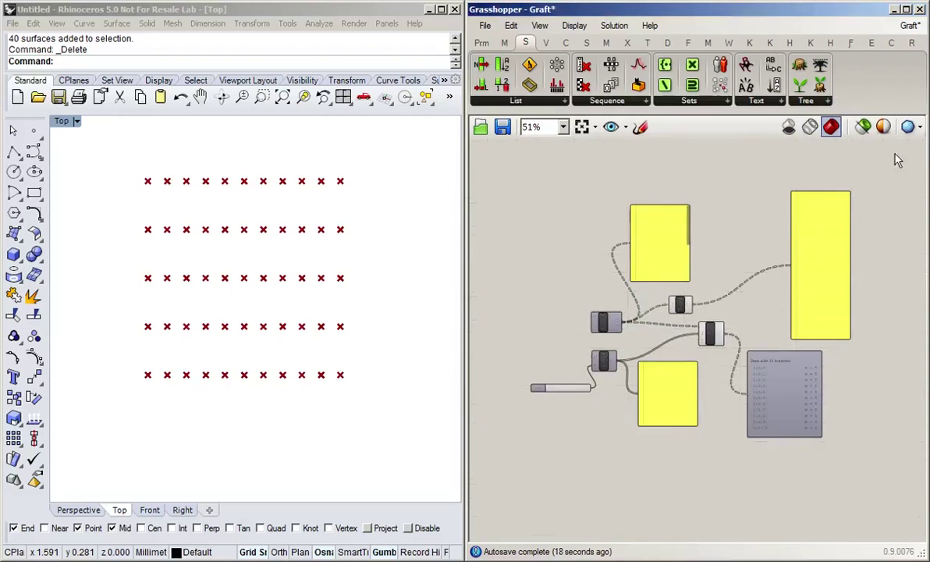
left_click_drag(891, 155, 522, 451)
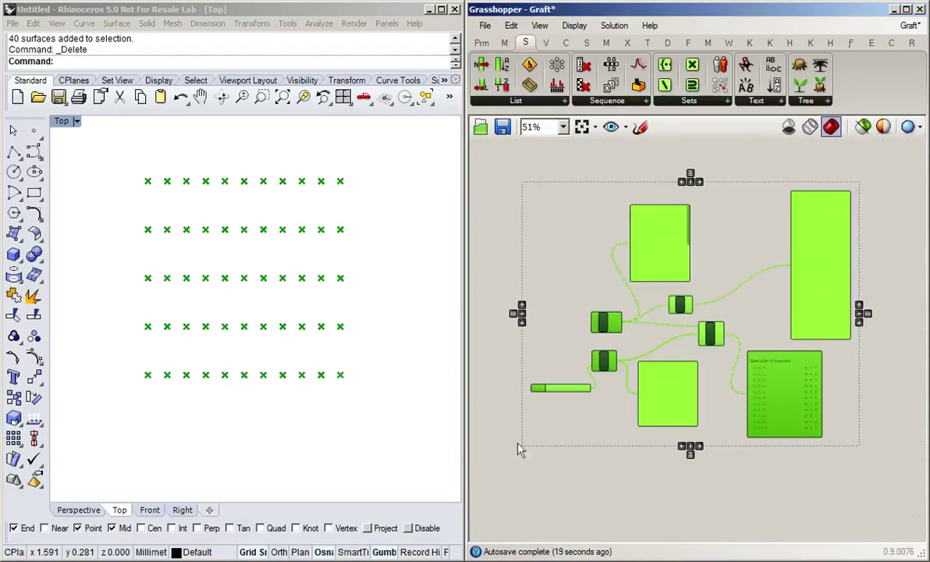
middle_click(644, 458)
left_click(686, 412)
left_click(727, 474)
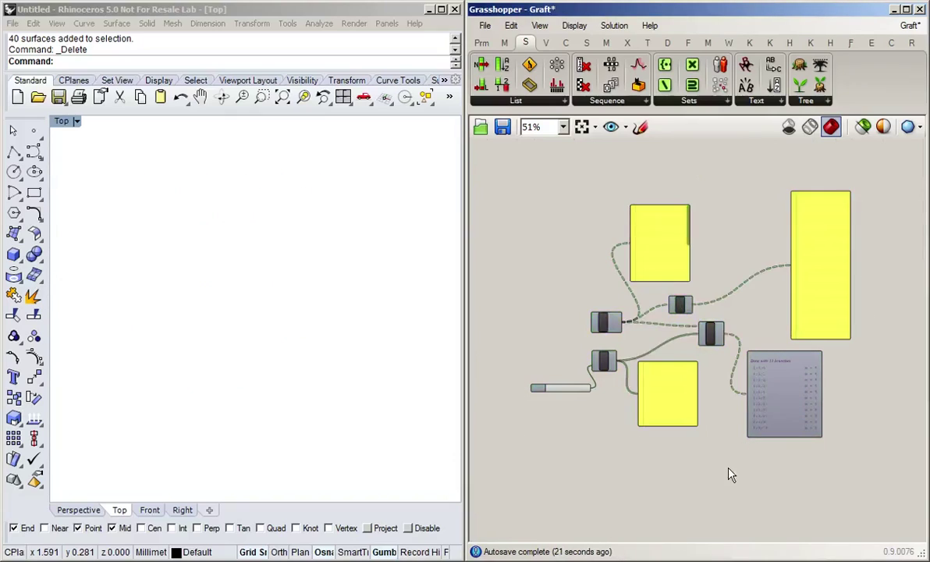
Turn on the preview of the two Explode components in the rectangle definition
scroll(722, 461, "down", 3)
scroll(652, 337, "up", 4)
scroll(704, 366, "up", 2)
right_click_drag(752, 401, 662, 426)
left_click_drag(865, 415, 805, 235)
middle_click(833, 251)
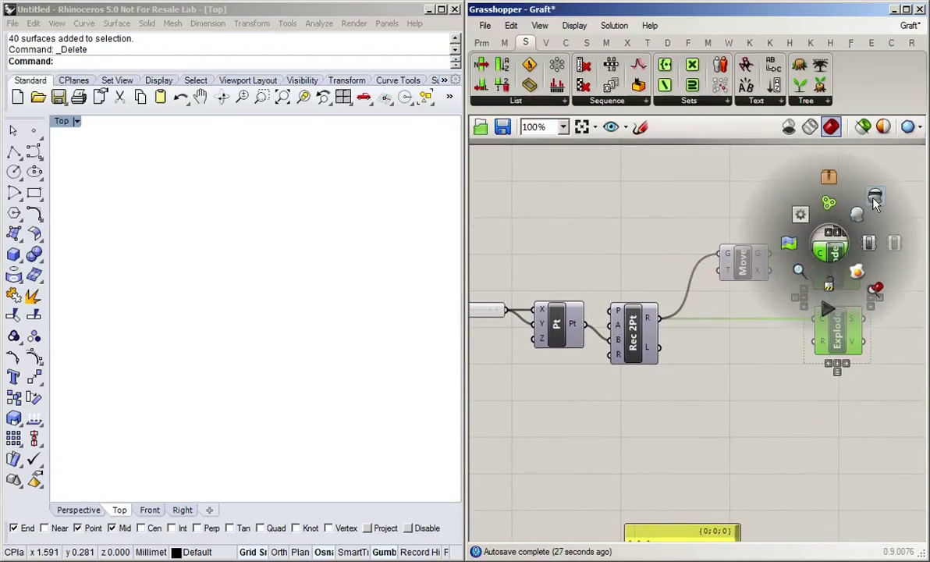
left_click(858, 216)
left_click(634, 212)
Switch the Rhino viewport to Perspective and view the two stacked rectangles at an angle
left_click(334, 439)
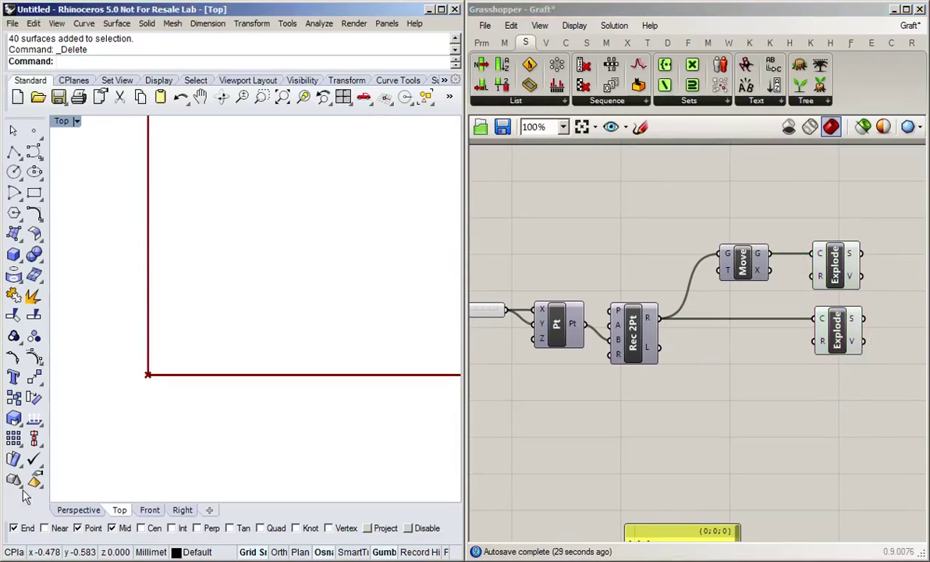
left_click(74, 510)
right_click_drag(327, 428, 350, 434)
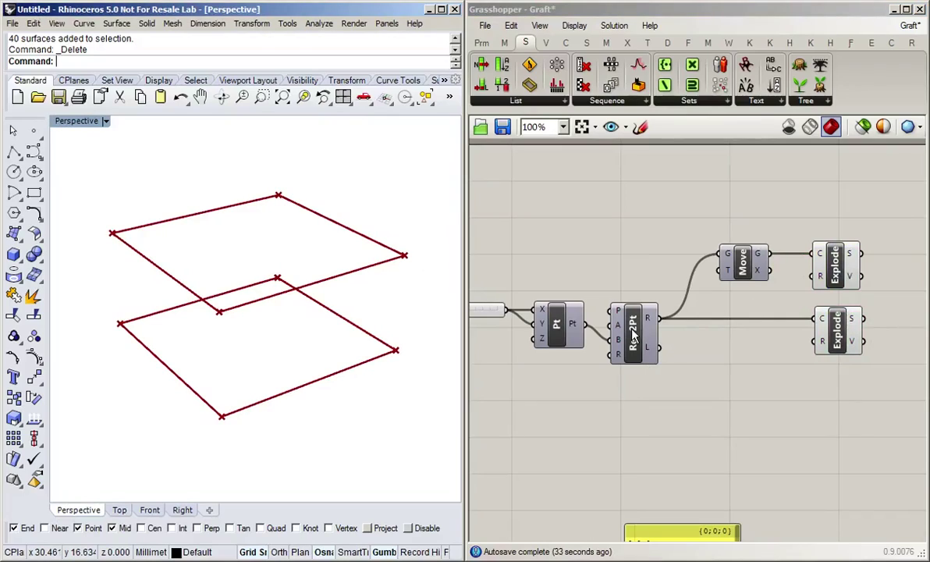
right_click_drag(284, 466, 274, 456)
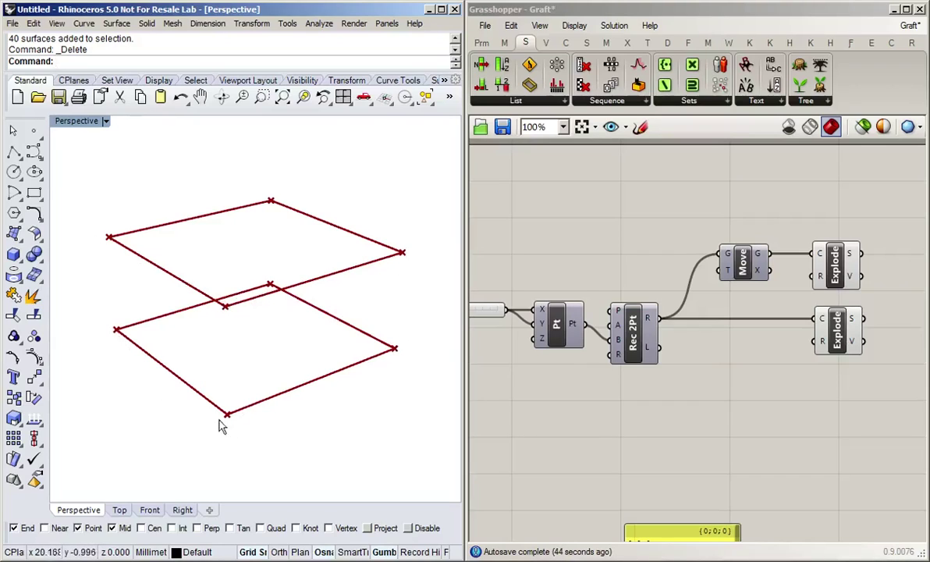
right_click_drag(185, 315, 161, 301)
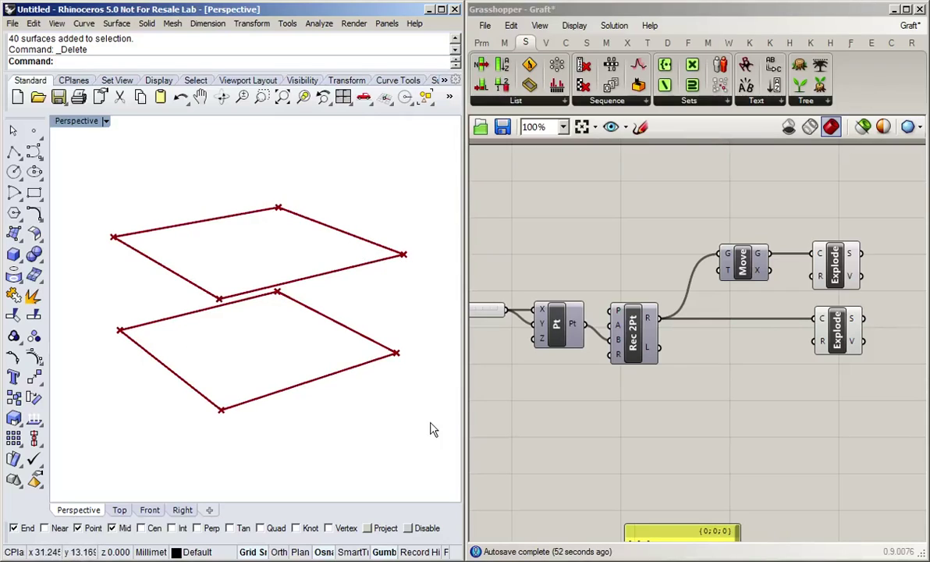
Shift the Move component closer to the two-point rectangle component
scroll(785, 430, "down", 2)
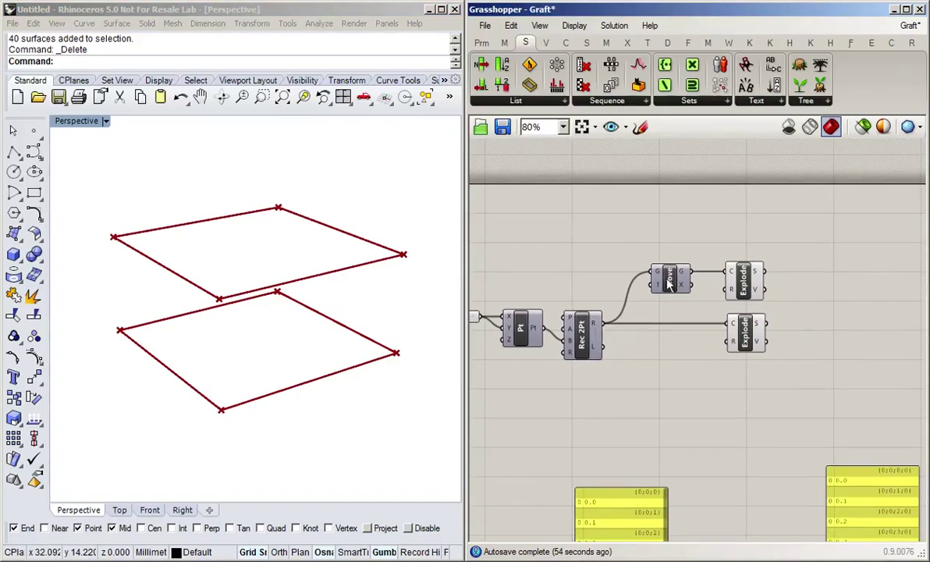
left_click_drag(668, 288, 654, 285)
left_click(705, 386)
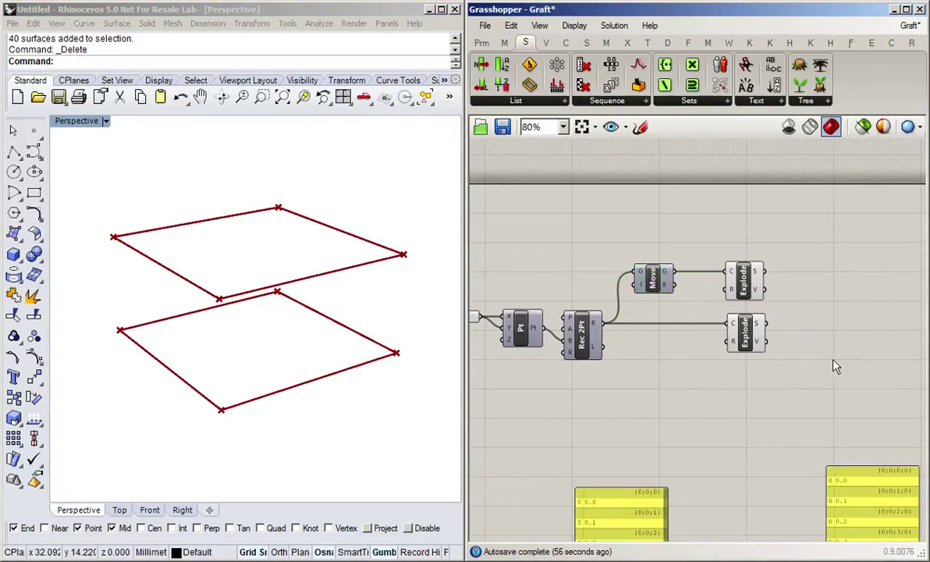
Add a Loft component and connect both the moved rectangle and the original rectangle to its curve input
double_click(708, 433)
type("loft")
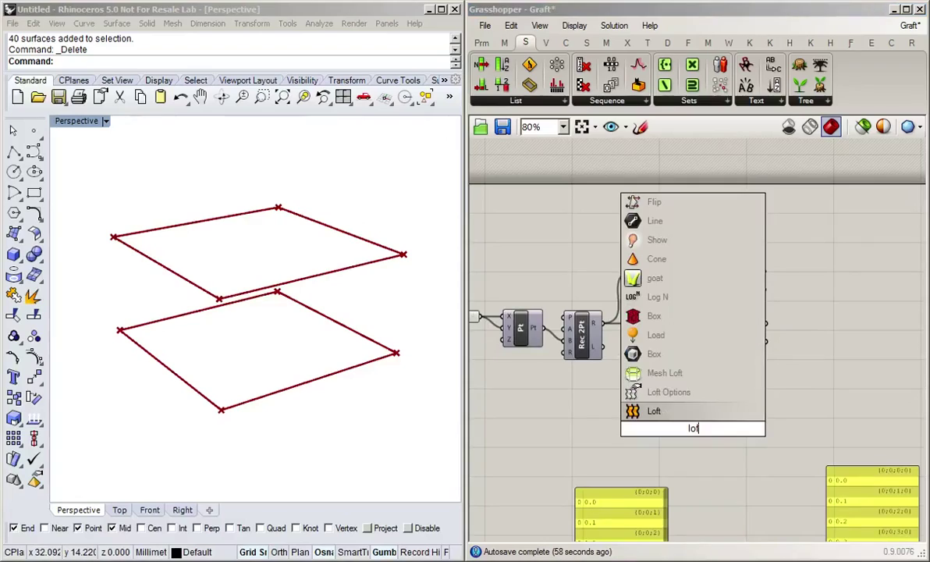
key("Return")
left_click_drag(697, 436, 686, 363)
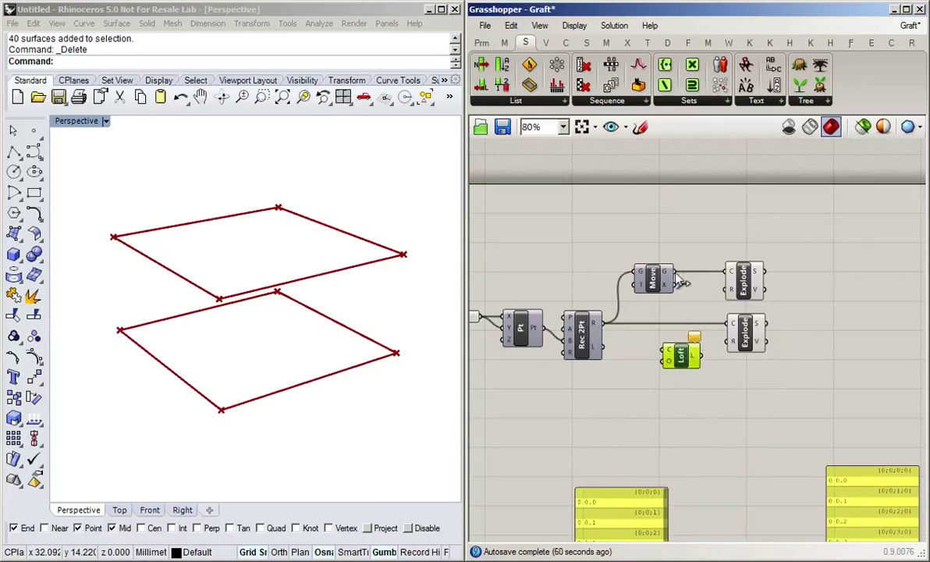
left_click_drag(676, 275, 664, 353)
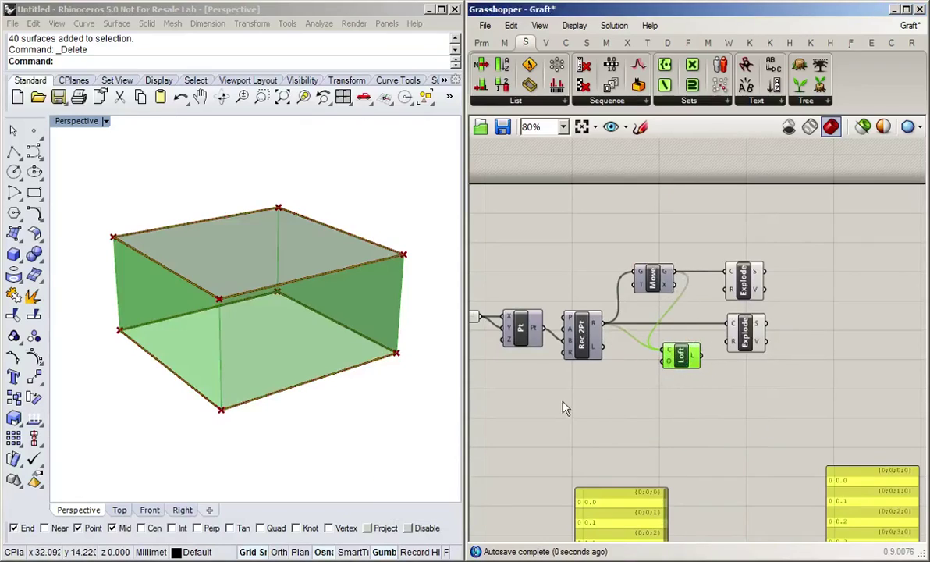
right_click_drag(218, 464, 381, 430)
left_click(723, 422)
scroll(685, 354, "up", 2)
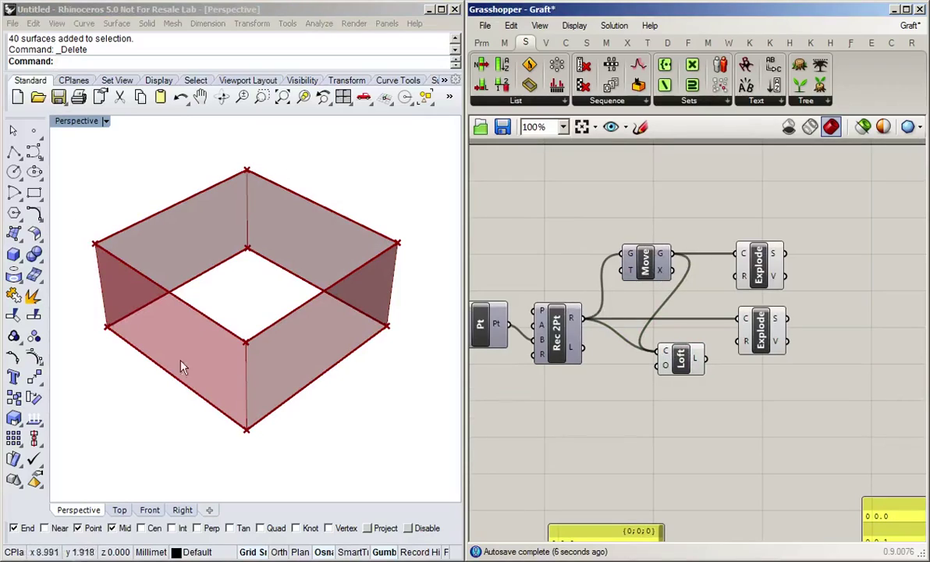
Delete the Loft component that joins the two whole rectangles
left_click(684, 370)
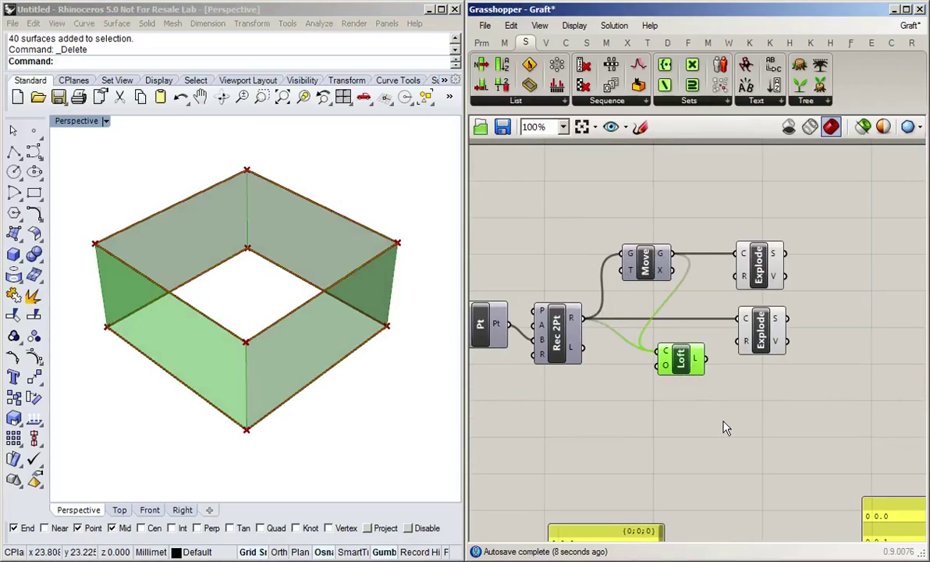
key("Delete")
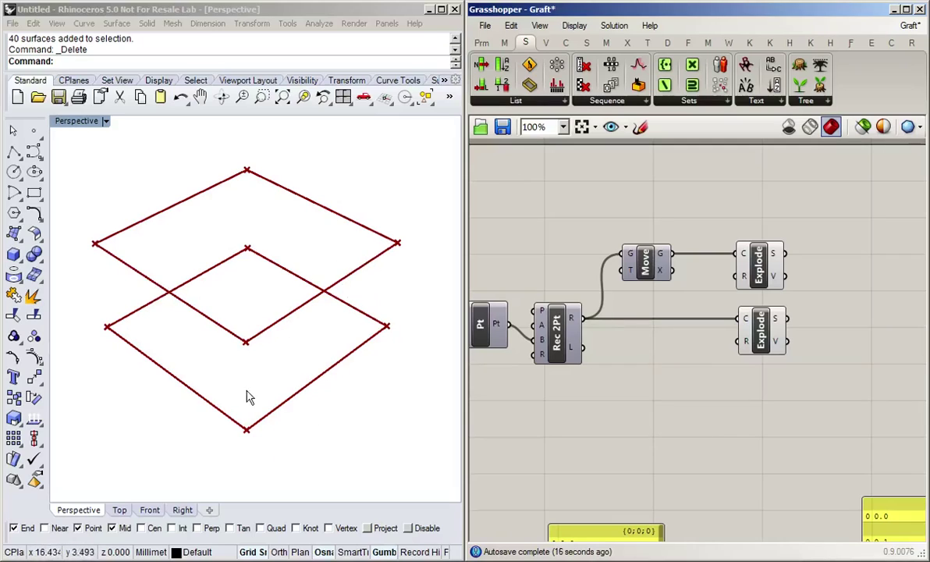
right_click_drag(248, 396, 245, 343)
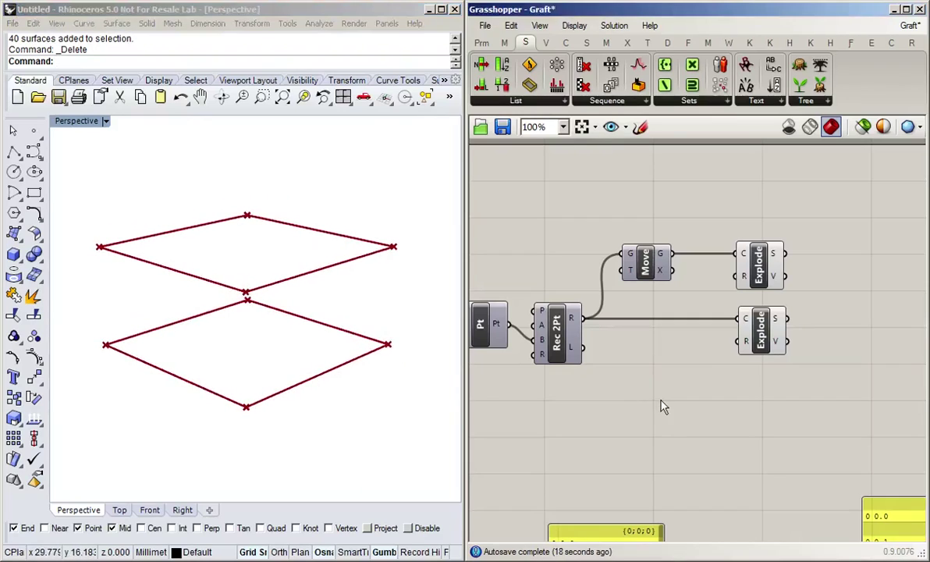
Add a Merge component and connect the segments of the upper and lower Explode to its D1 and D2 inputs
right_click_drag(819, 416, 668, 423)
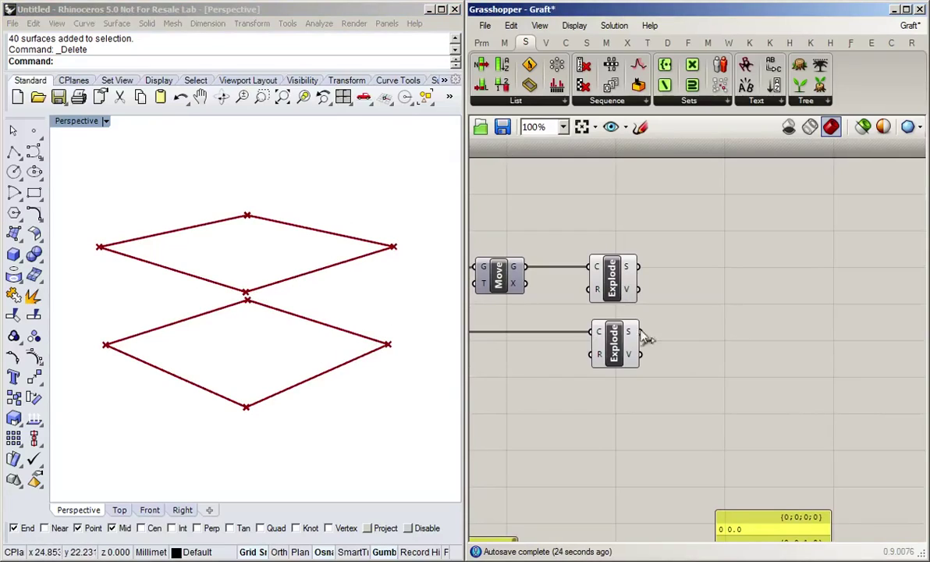
double_click(700, 324)
type("merg")
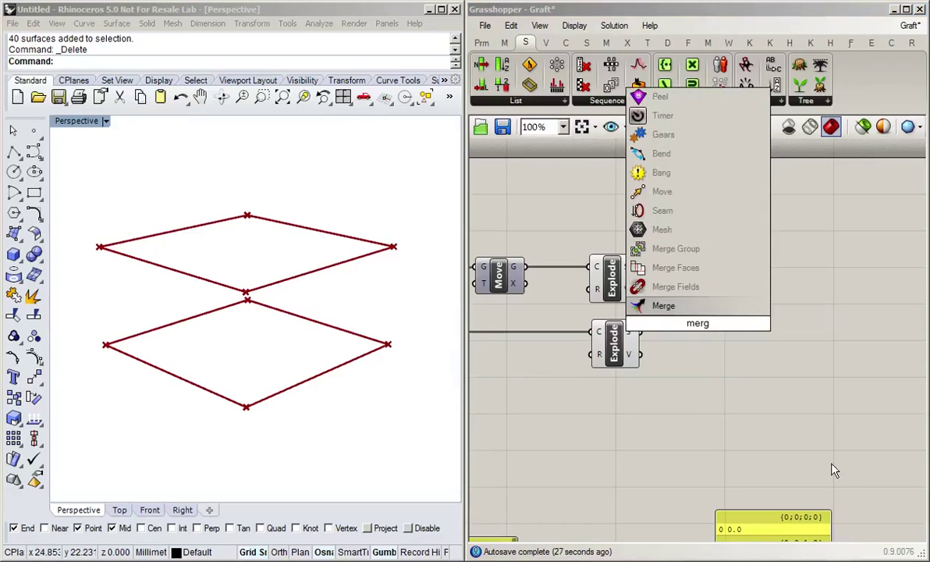
key("Return")
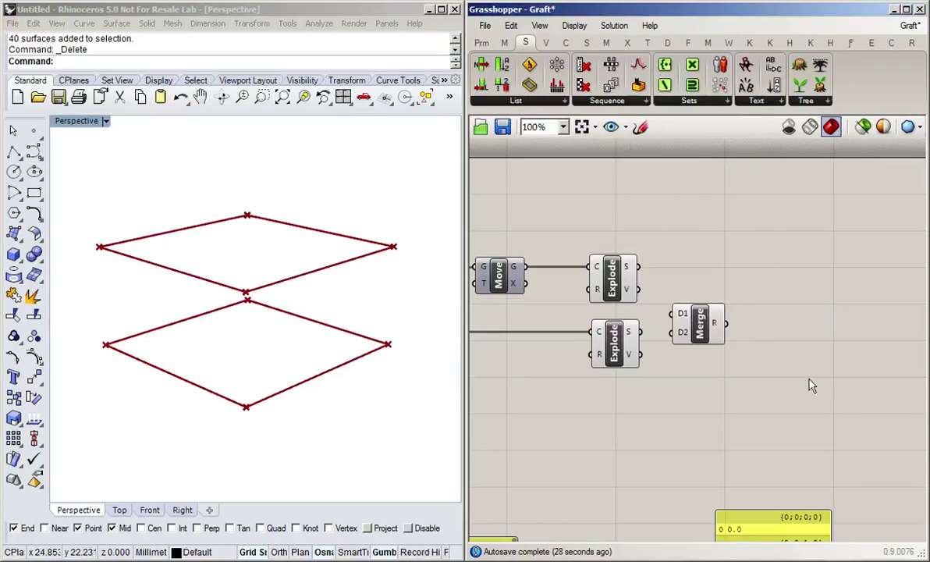
left_click_drag(700, 323, 722, 304)
right_click_drag(672, 297, 647, 293)
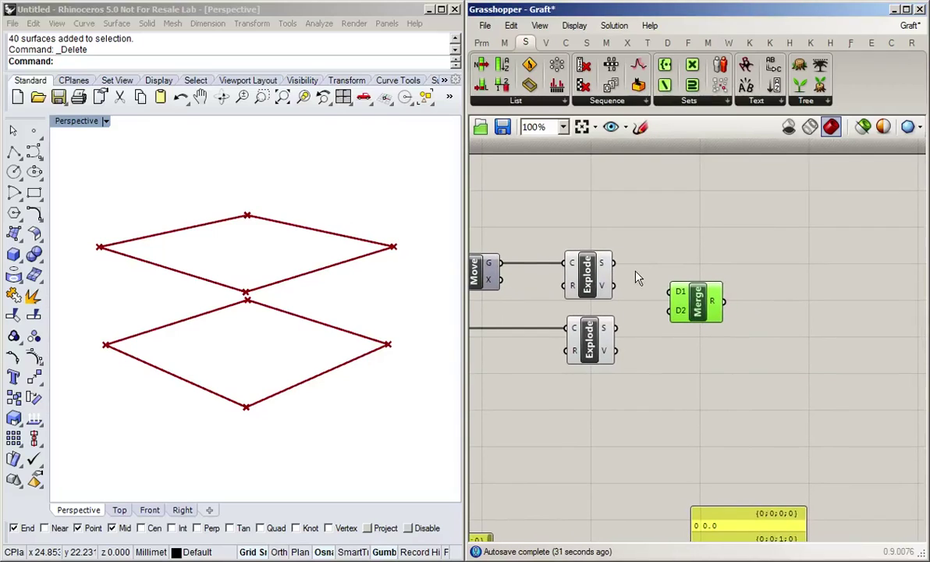
left_click_drag(613, 263, 669, 292)
left_click_drag(616, 329, 670, 311)
left_click(740, 372)
Add a Loft component after the Merge and connect the Merge result to its curve input
right_click_drag(739, 371, 681, 377)
double_click(678, 324)
type("loft")
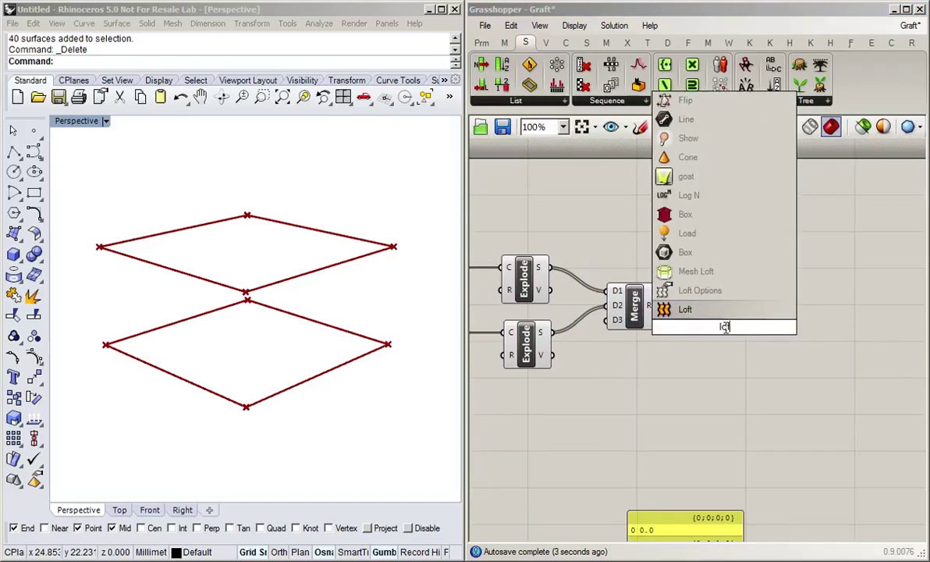
key("Return")
left_click_drag(725, 327, 692, 306)
left_click(714, 266)
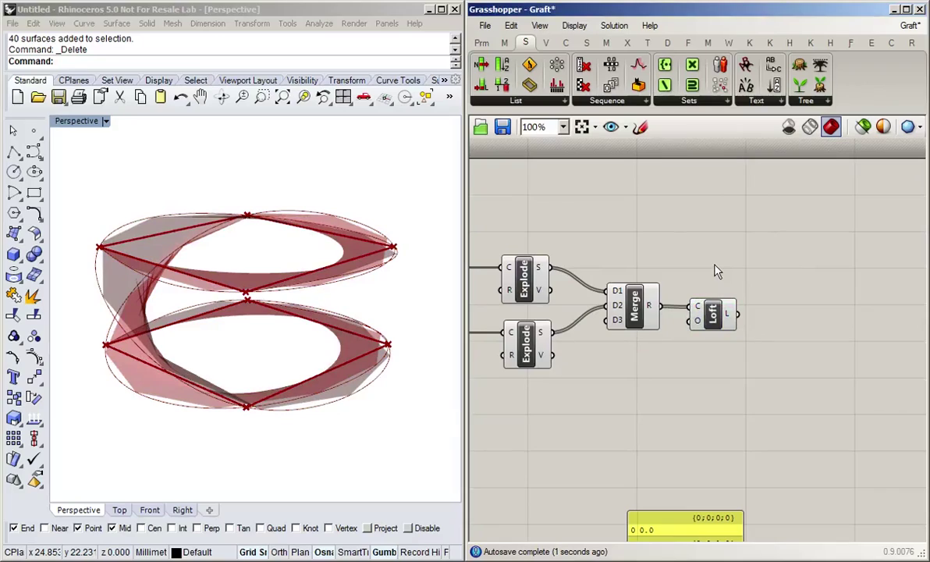
Add a panel above the Merge component and feed it the segments of the upper Explode
double_click(747, 394)
type("panel")
key("Return")
left_click_drag(750, 400, 723, 236)
left_click(560, 261)
left_click_drag(551, 267, 619, 231)
left_click(831, 235)
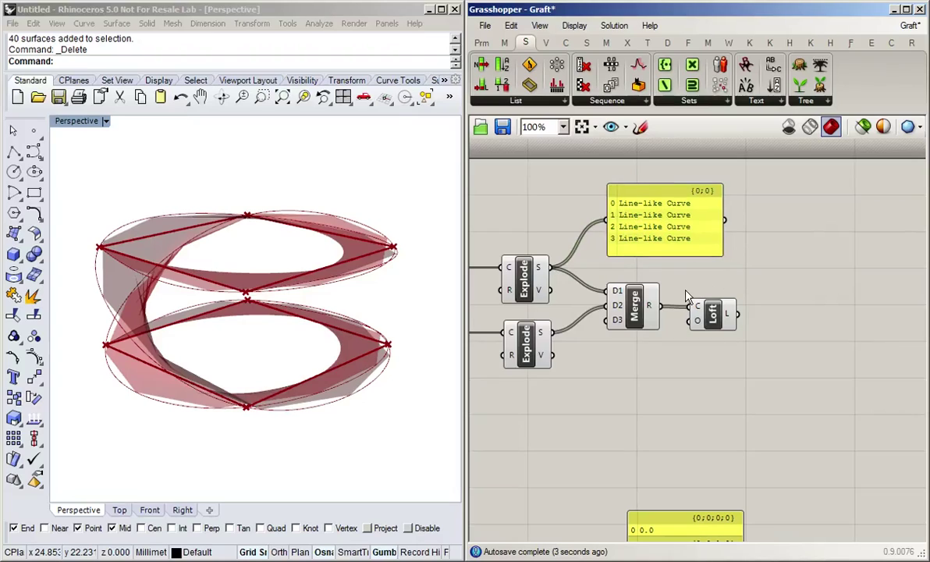
left_click_drag(683, 240, 650, 235)
left_click(690, 253)
Add a second panel fed by the Merge result, enlarge it, and shift the Loft component slightly away from the Merge
double_click(754, 263)
type("pan")
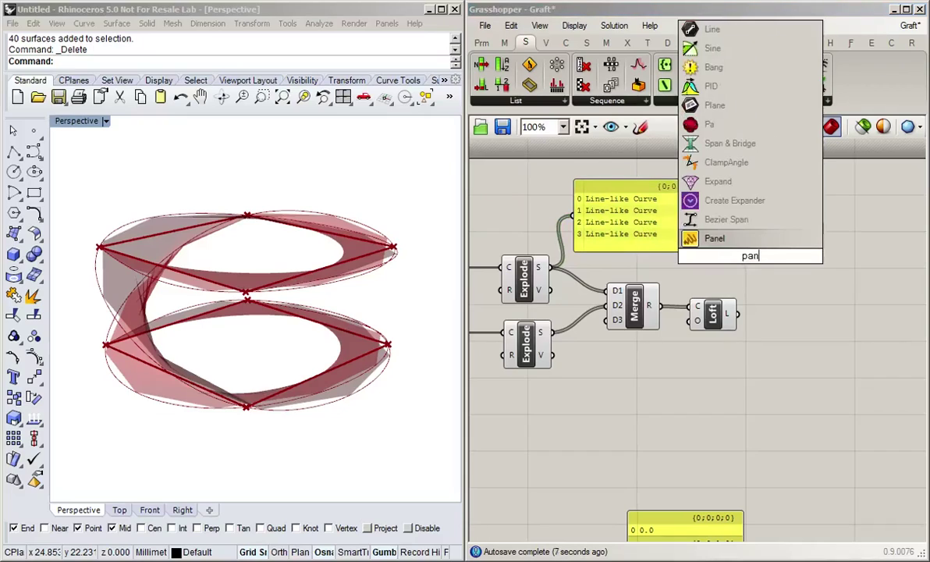
key("Return")
left_click_drag(660, 305, 739, 219)
left_click_drag(792, 251, 825, 278)
left_click(835, 367)
left_click_drag(711, 322, 732, 320)
left_click(708, 365)
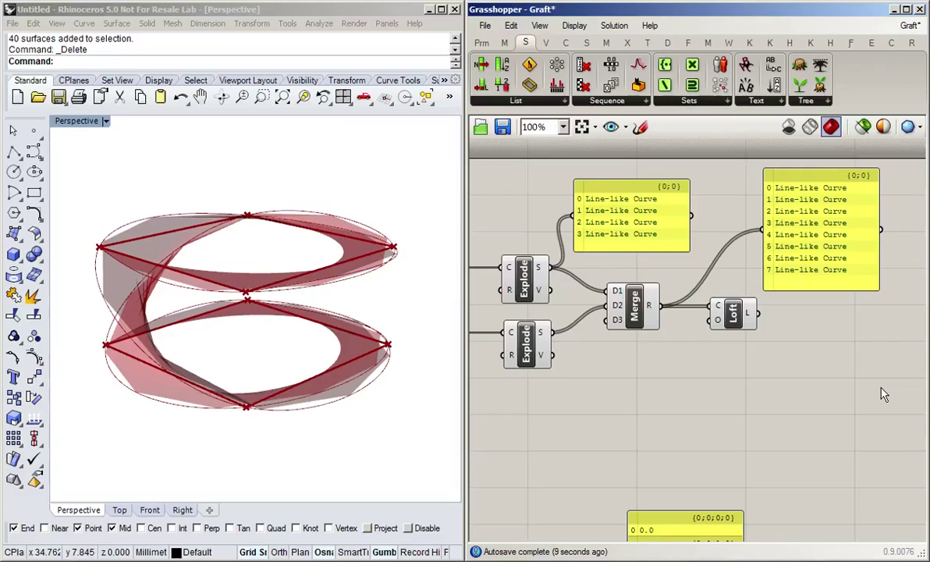
Graft the segments outputs of both Explode components
right_click(545, 269)
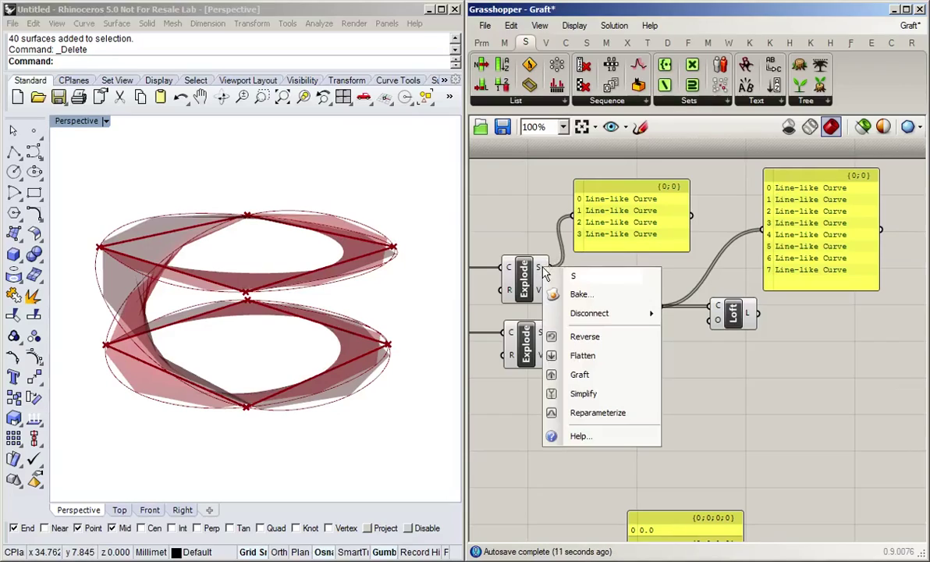
left_click(579, 375)
mouse_move(650, 245)
left_mouse_down()
mouse_move(656, 234)
mouse_move(654, 280)
mouse_move(664, 234)
left_mouse_up()
left_click(725, 200)
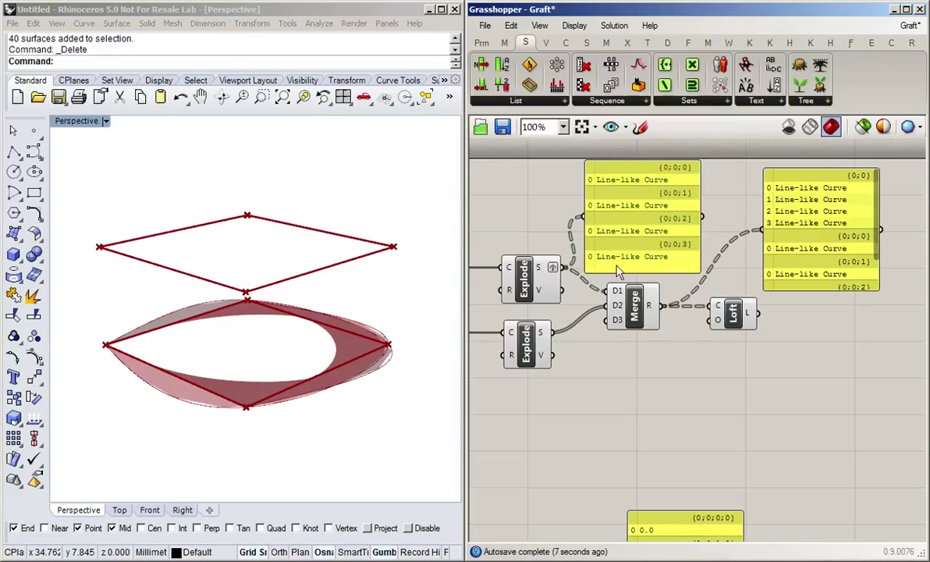
right_click(545, 337)
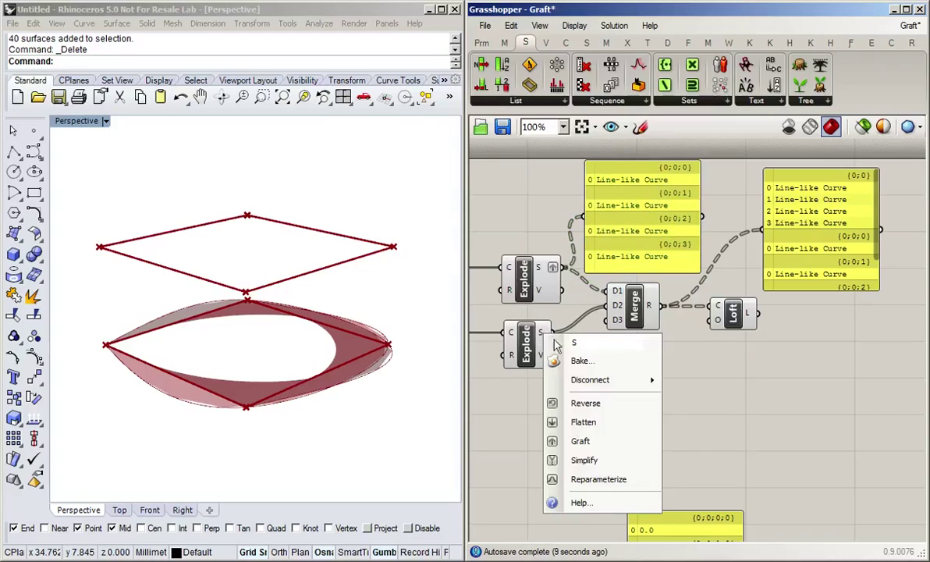
left_click(612, 442)
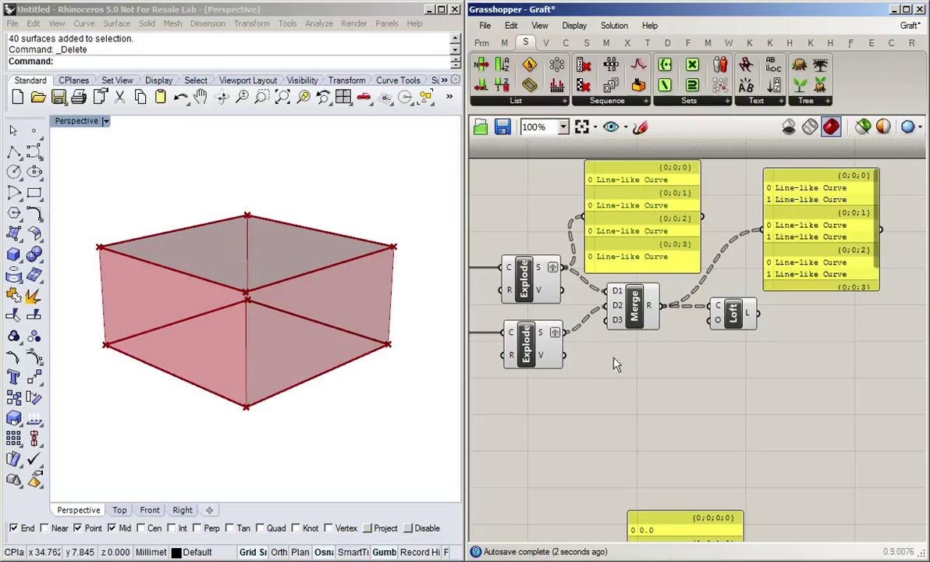
Add a panel below the Merge component, enlarge it, and feed it the grafted segments of the lower Explode
double_click(622, 405)
type("pan")
key("Return")
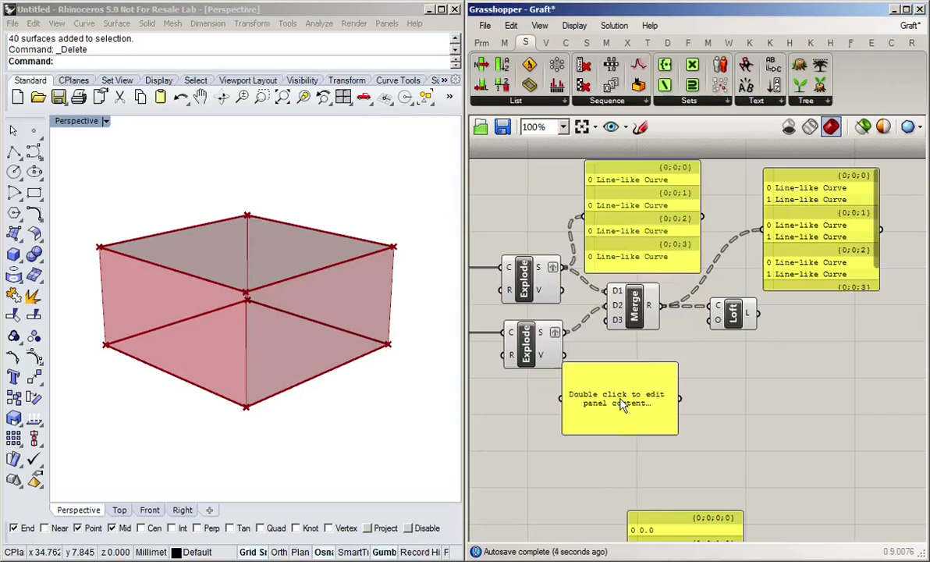
left_click_drag(622, 405, 651, 402)
left_click_drag(564, 355, 591, 398)
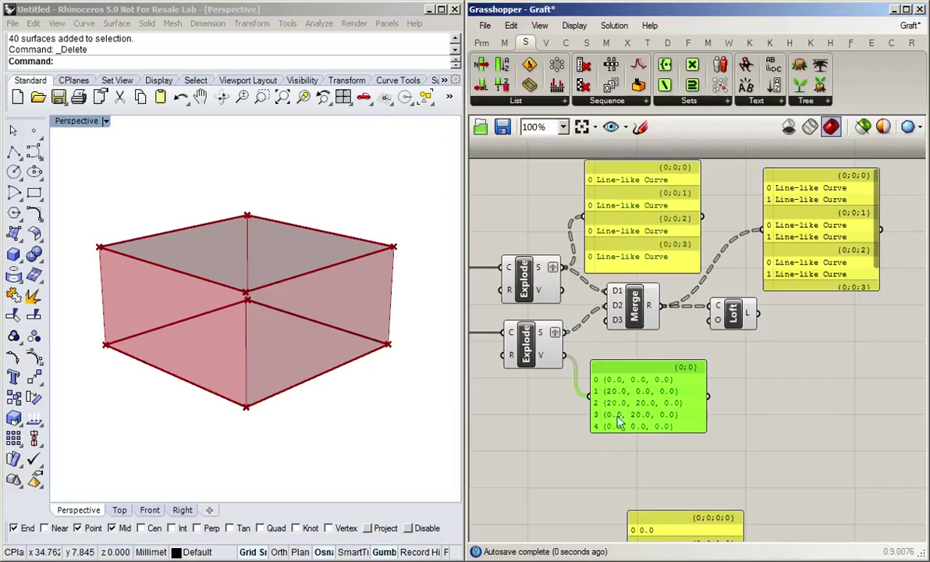
left_click_drag(624, 434, 644, 493)
left_click(824, 444)
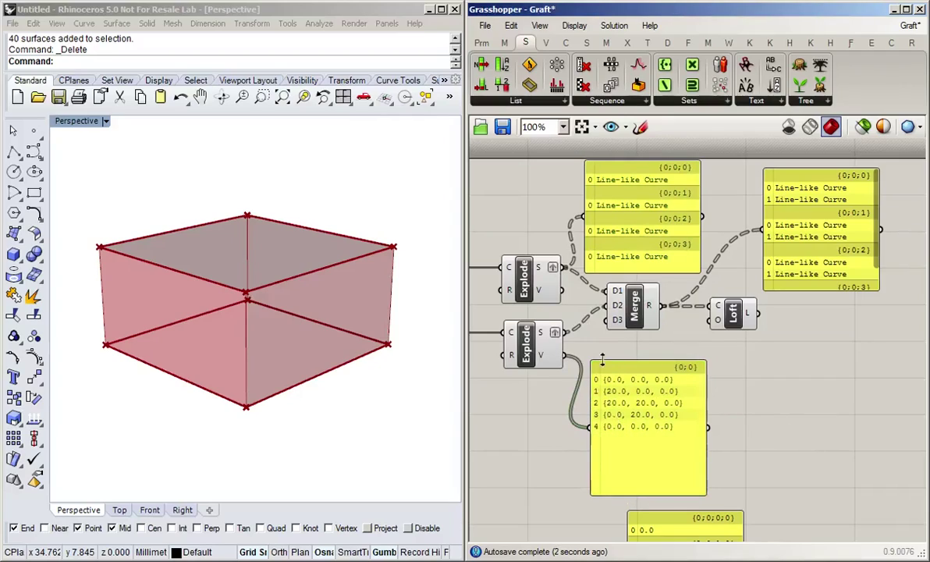
left_click_drag(564, 333, 591, 431)
left_click_drag(665, 432, 660, 417)
left_click(694, 392)
right_click_drag(693, 373, 679, 397)
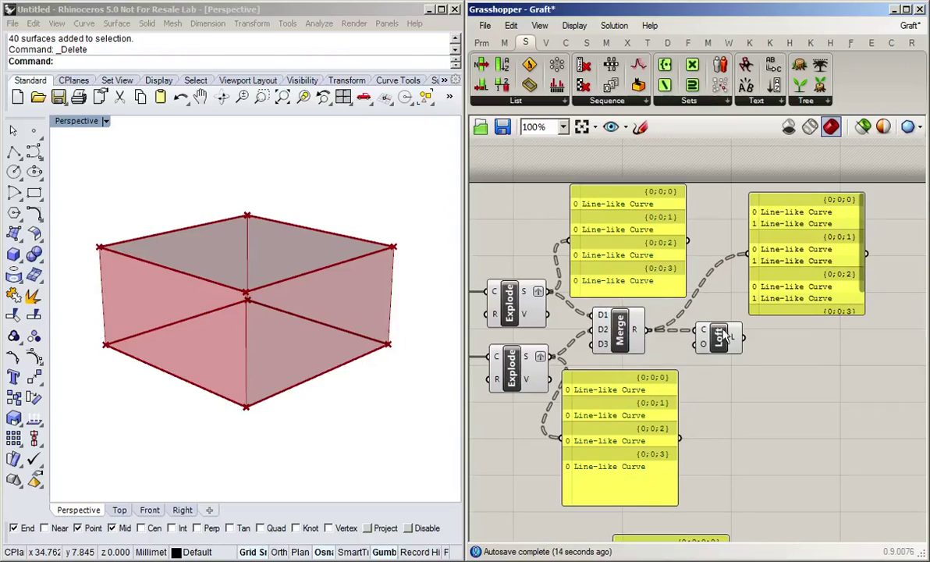
Enlarge the Merge result panel to fit all its branches and move it farther from the Loft component
left_click_drag(845, 313, 844, 350)
left_click_drag(827, 296, 863, 297)
left_click(849, 389)
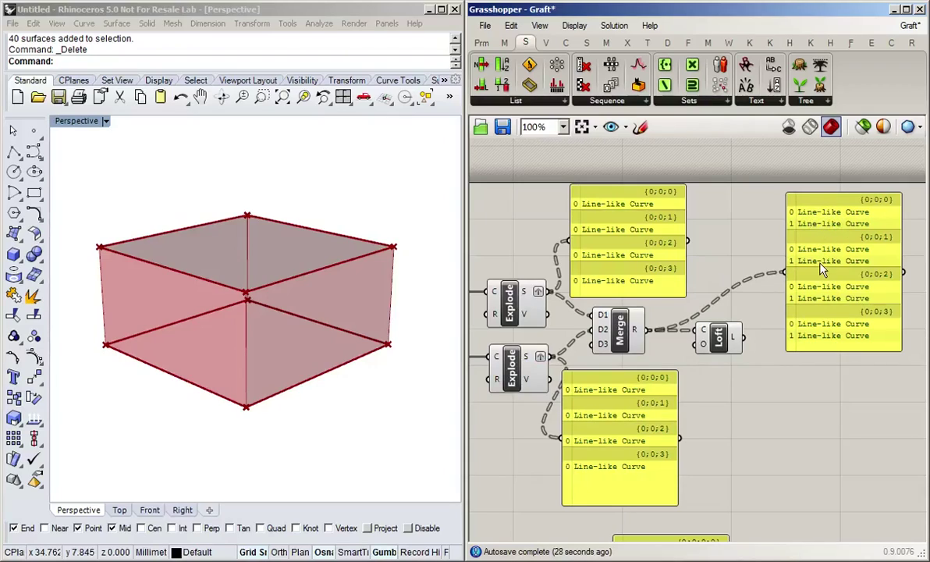
Add a panel below the Merge result panel, connect the Loft output to it, and enlarge it to fit every branch
double_click(774, 418)
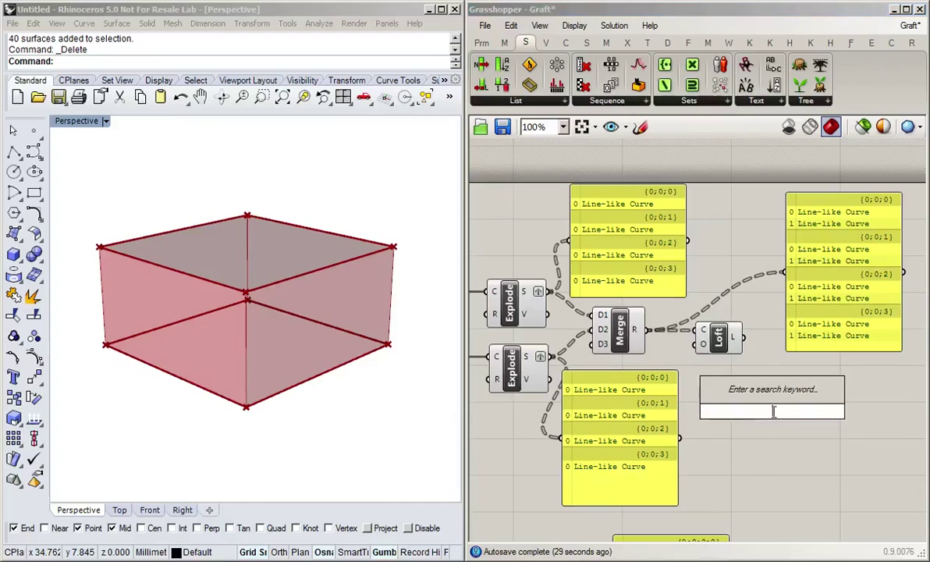
type("pan")
key("Return")
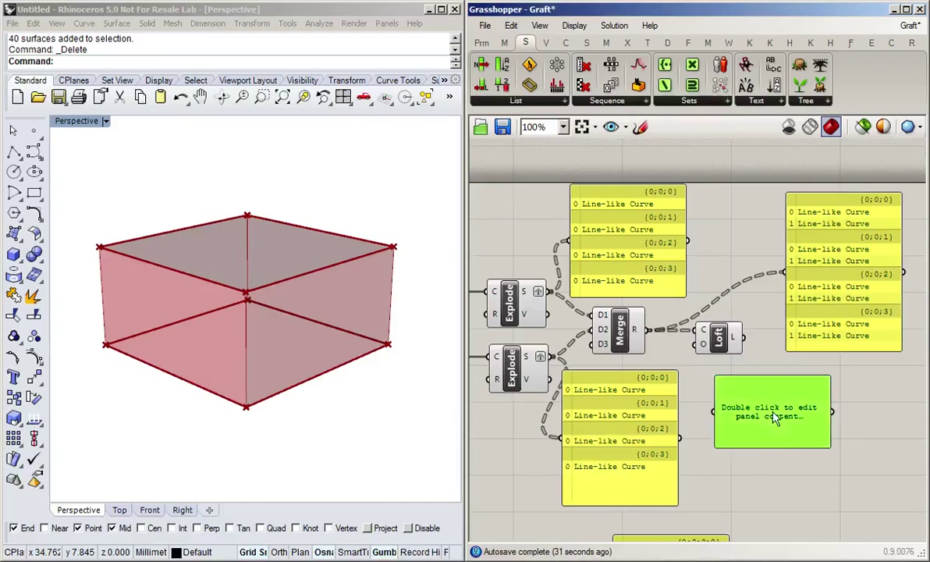
left_click_drag(774, 419, 845, 424)
left_click_drag(743, 337, 785, 416)
left_click(832, 468)
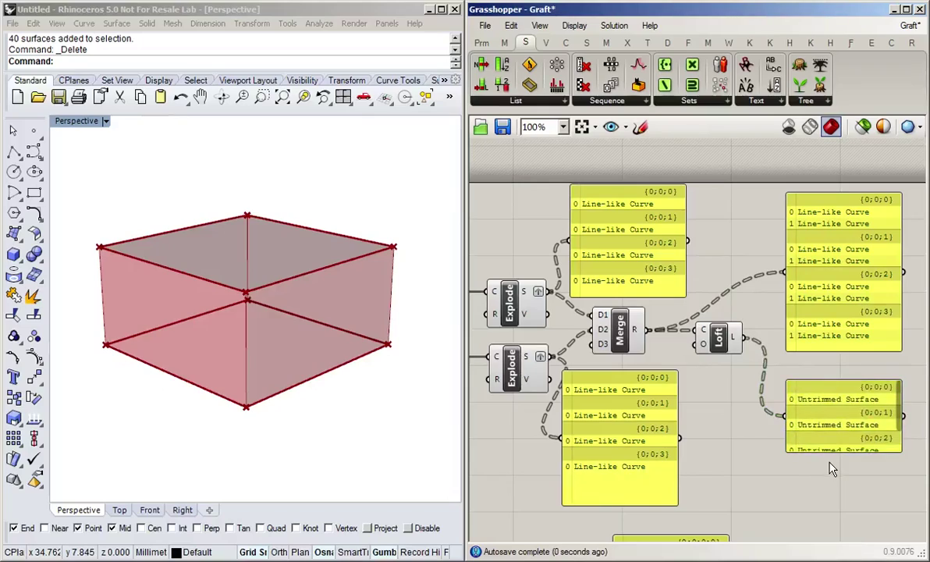
left_click_drag(831, 451, 830, 495)
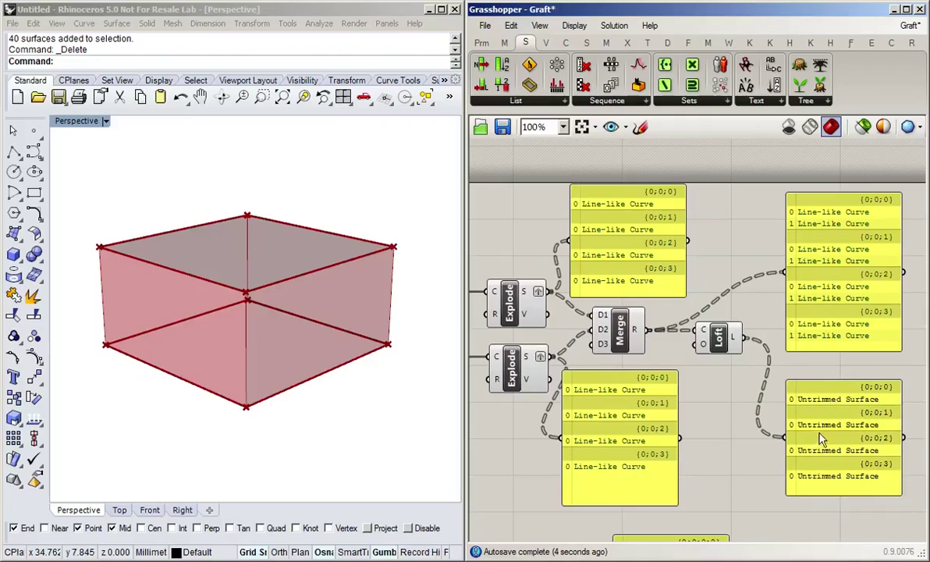
Try the Simplify option on the Loft output, and turn it off again
right_click(736, 344)
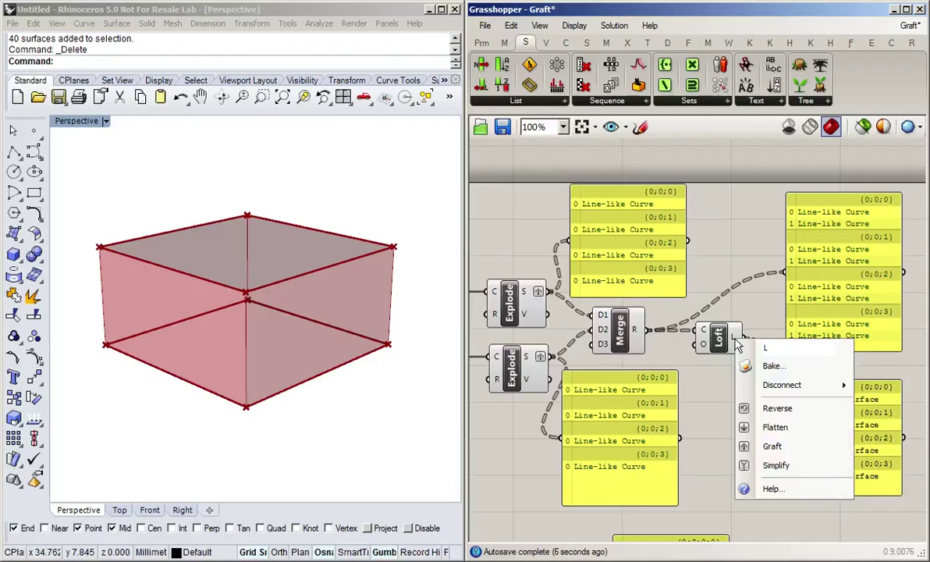
left_click(781, 469)
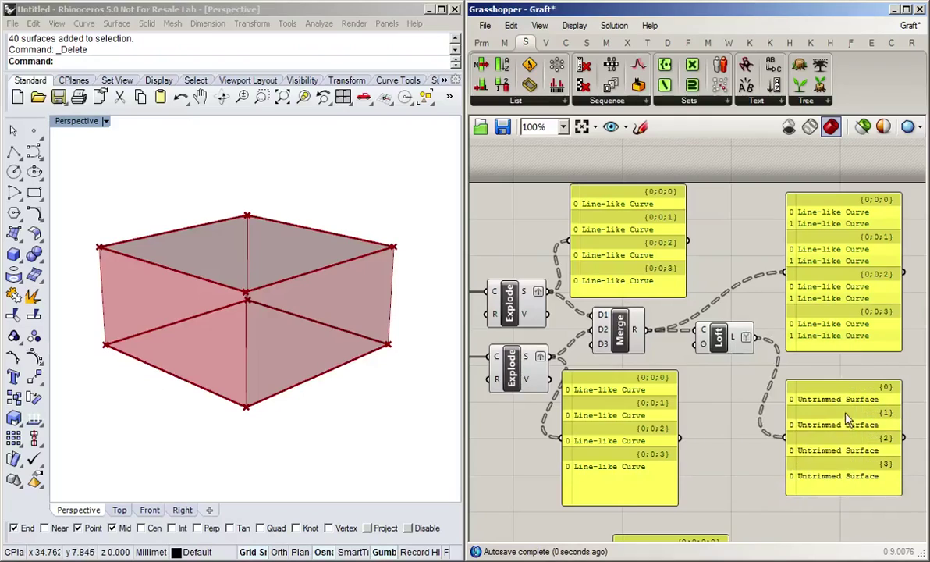
right_click(734, 341)
left_click(776, 467)
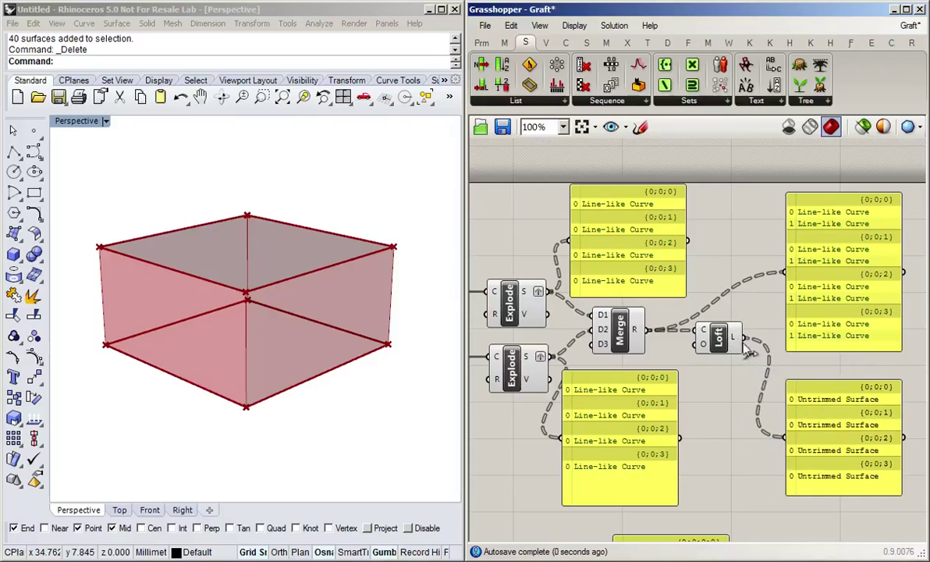
Flatten the Loft output and nudge its panel slightly
right_click(746, 349)
left_click(781, 426)
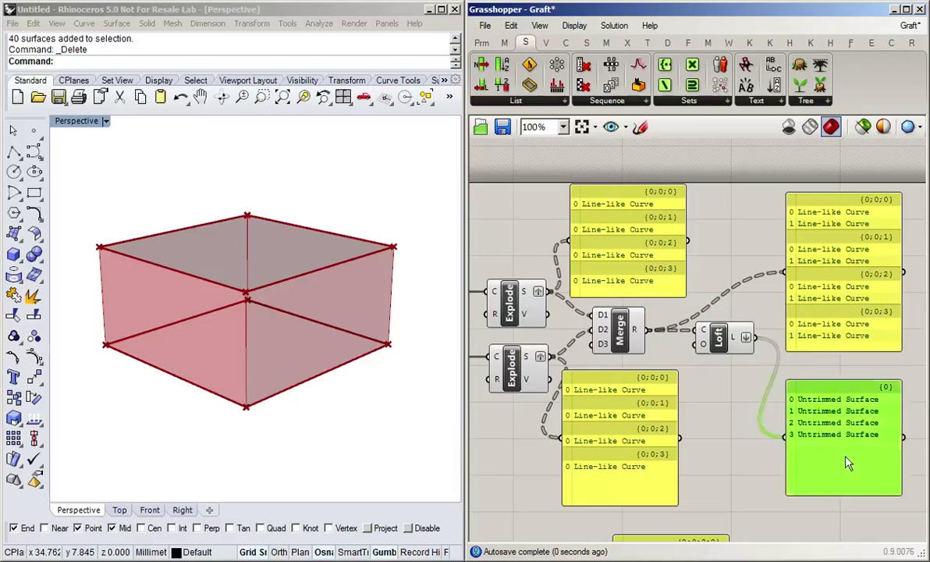
left_click_drag(845, 456, 850, 455)
left_click(790, 362)
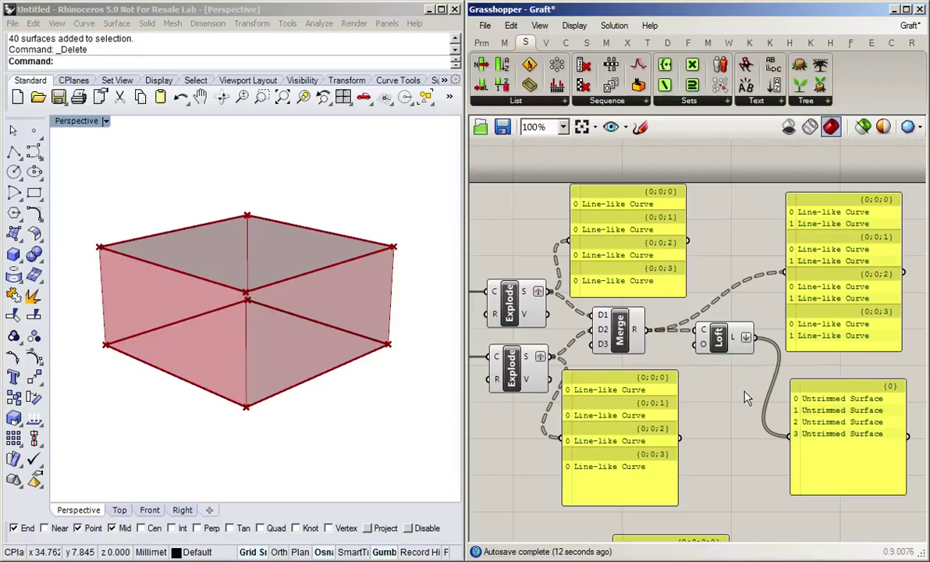
Display the full list of Tree components for examining the available data tree tools
right_click_drag(728, 438, 630, 440)
mouse_move(747, 292)
left_mouse_down()
mouse_move(749, 273)
mouse_move(761, 295)
left_mouse_up()
left_click(851, 284)
left_click(822, 101)
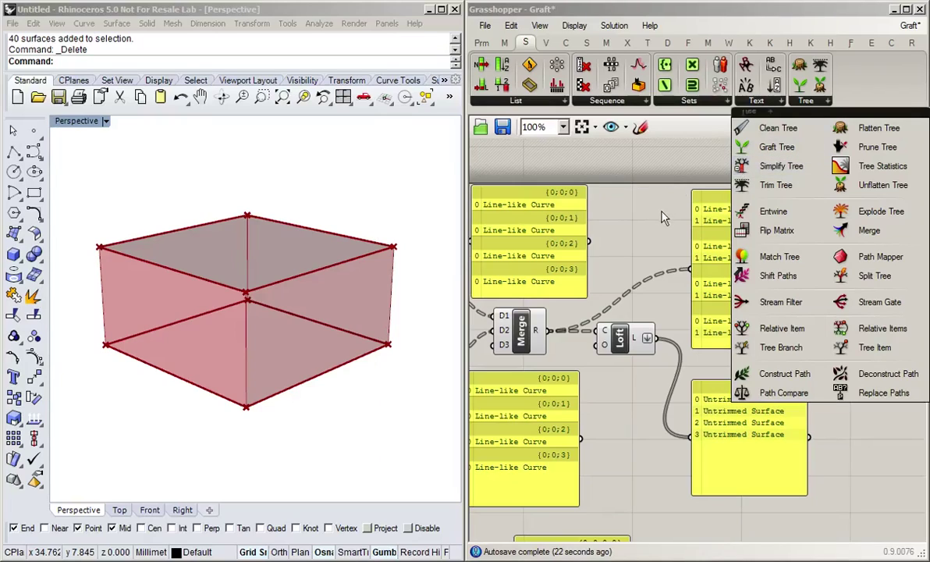
Turn off the preview of all components in the rectangle lofting definition
scroll(636, 434, "down", 2)
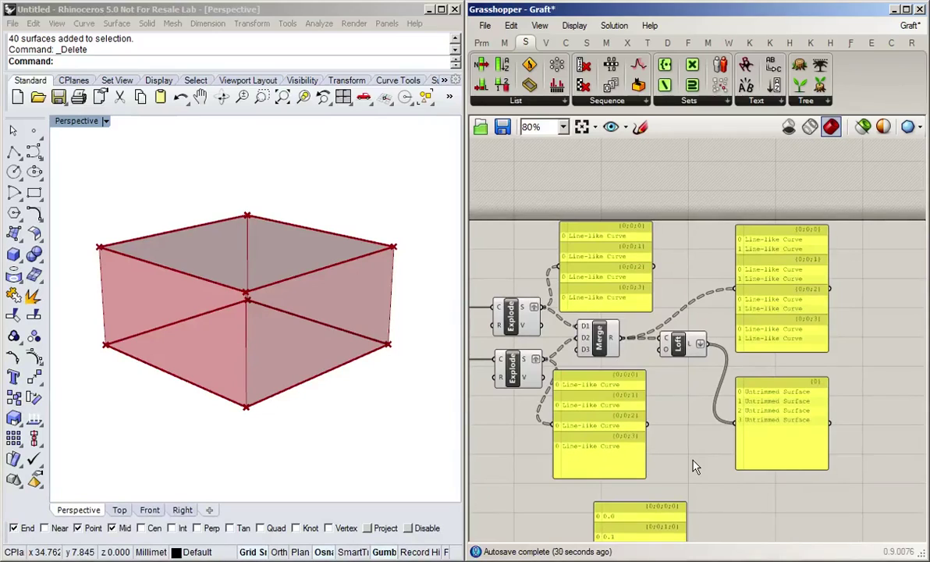
right_click_drag(697, 467, 688, 414)
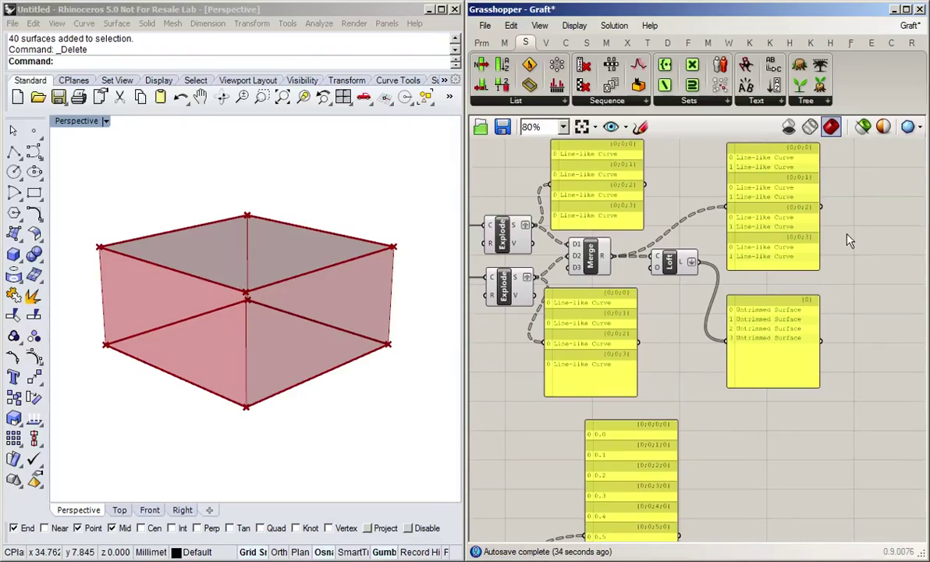
left_click(910, 26)
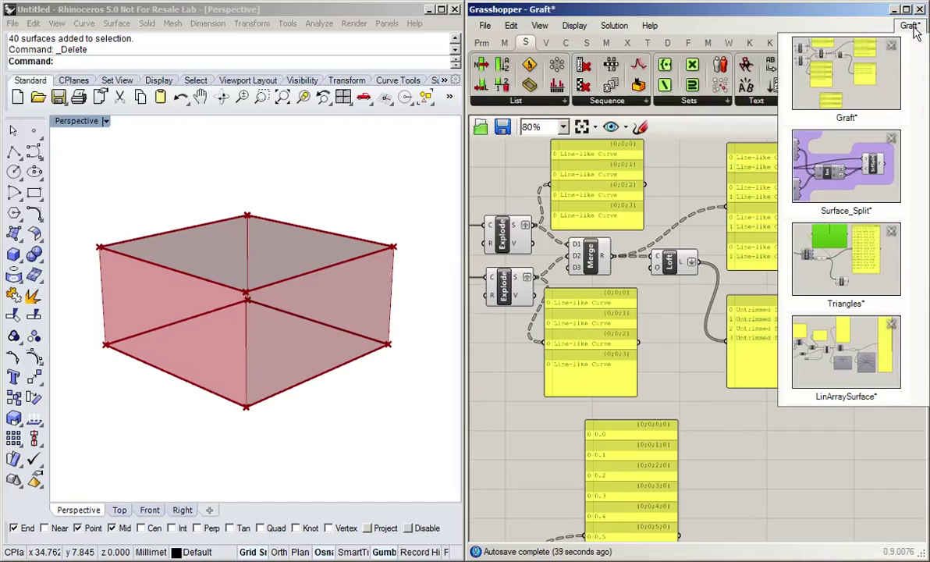
scroll(694, 402, "down", 5)
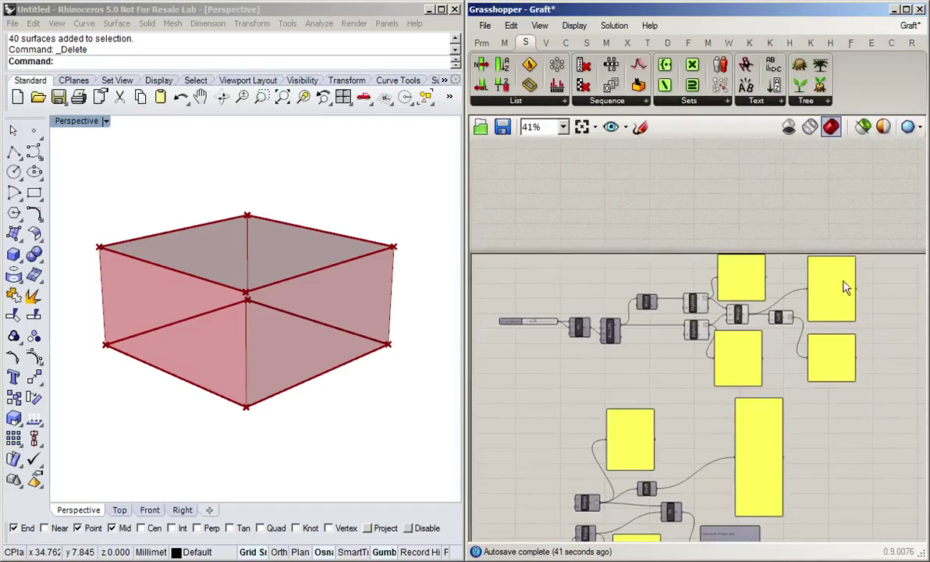
left_click_drag(873, 224, 479, 396)
middle_click(546, 390)
left_click(591, 343)
left_click(622, 379)
Turn on the preview of the Point component and show its point grid in the Top viewport
right_click_drag(804, 463, 823, 312)
scroll(697, 420, "up", 5)
middle_click(718, 295)
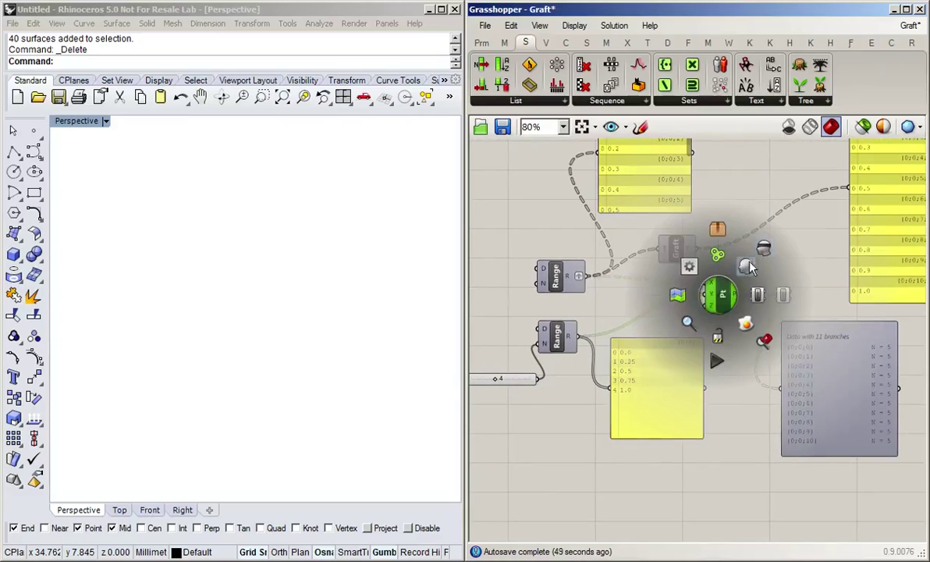
left_click(748, 266)
left_click(789, 265)
scroll(788, 265, "down", 1)
left_click(120, 510)
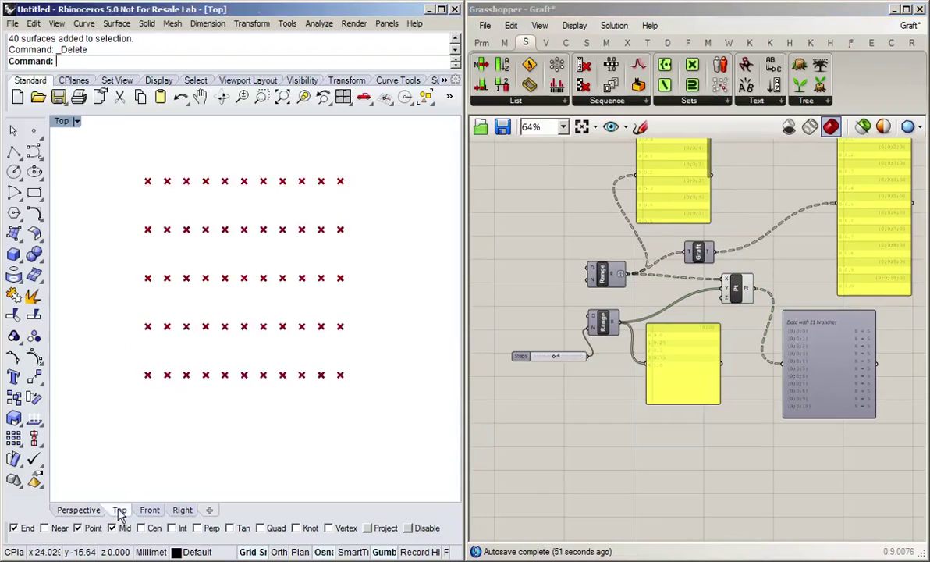
scroll(672, 478, "down", 1)
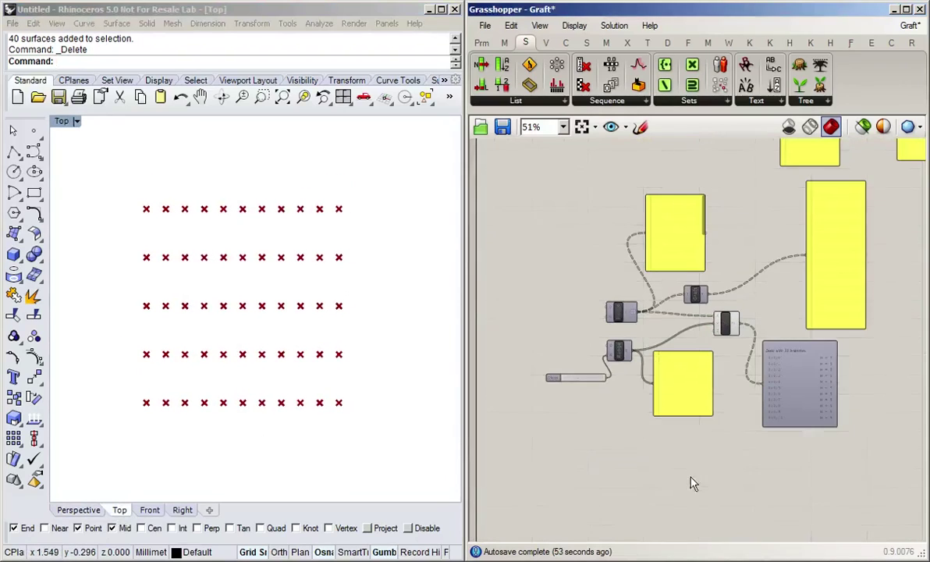
Switch the Point output's parameter viewer to the Draw Tree display and nudge it slightly lower
right_click_drag(871, 376, 808, 394)
scroll(804, 379, "up", 2)
right_click_drag(785, 432, 843, 449)
scroll(844, 449, "down", 1)
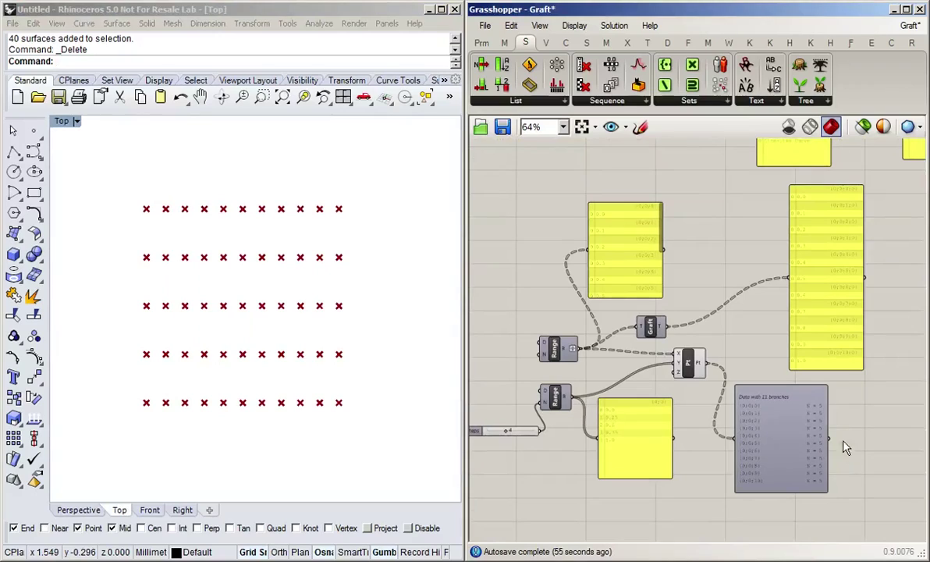
scroll(814, 329, "up", 1)
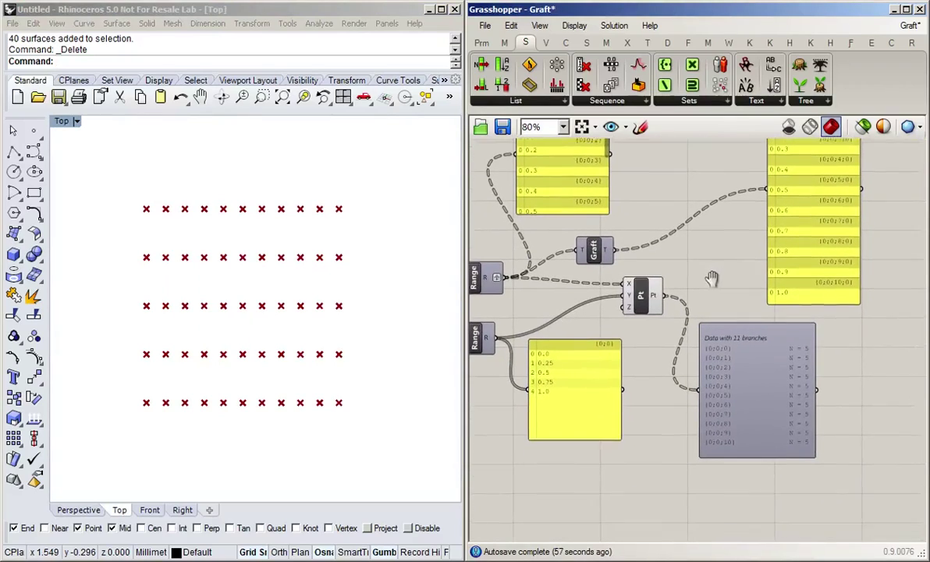
right_click(756, 385)
left_click(792, 430)
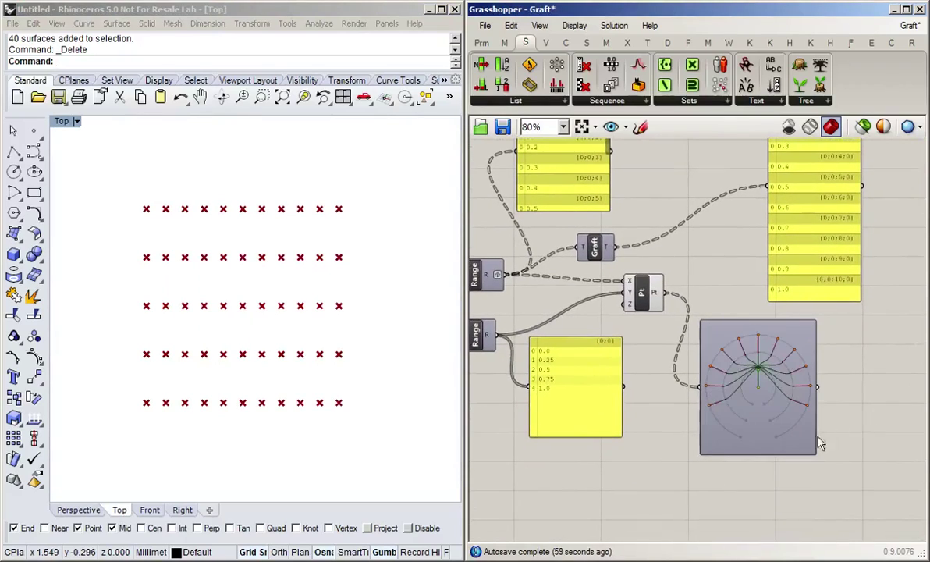
left_click_drag(774, 426, 761, 441)
left_click(831, 439)
scroll(746, 446, "up", 2)
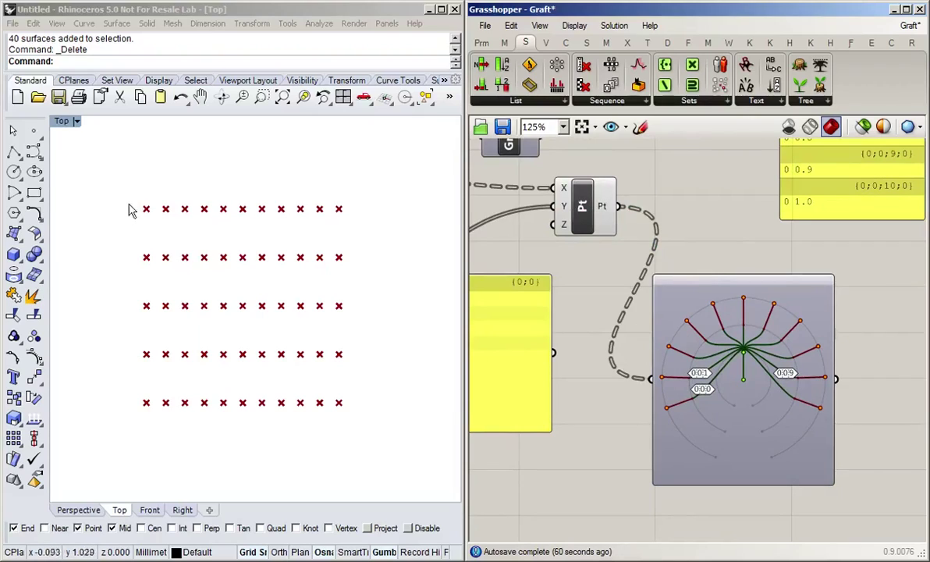
Delete the panels attached to the Graft output and to both Range outputs
scroll(771, 247, "down", 5)
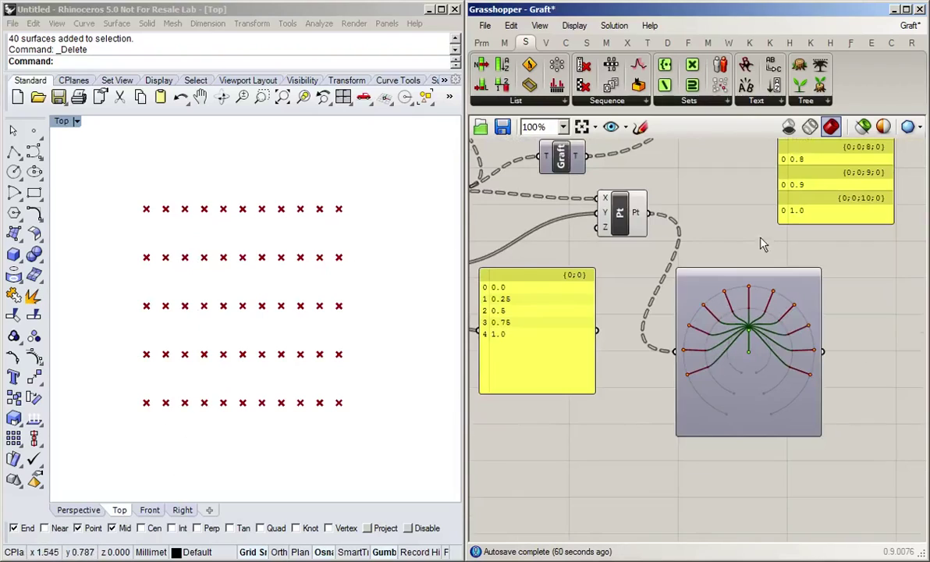
left_click_drag(855, 181, 541, 202)
key("Delete")
left_click(667, 380)
key("Delete")
Add a PolyLine component and connect the Point output to its vertices input
scroll(616, 327, "up", 5)
right_click_drag(591, 316, 679, 266)
double_click(735, 249)
type("pol")
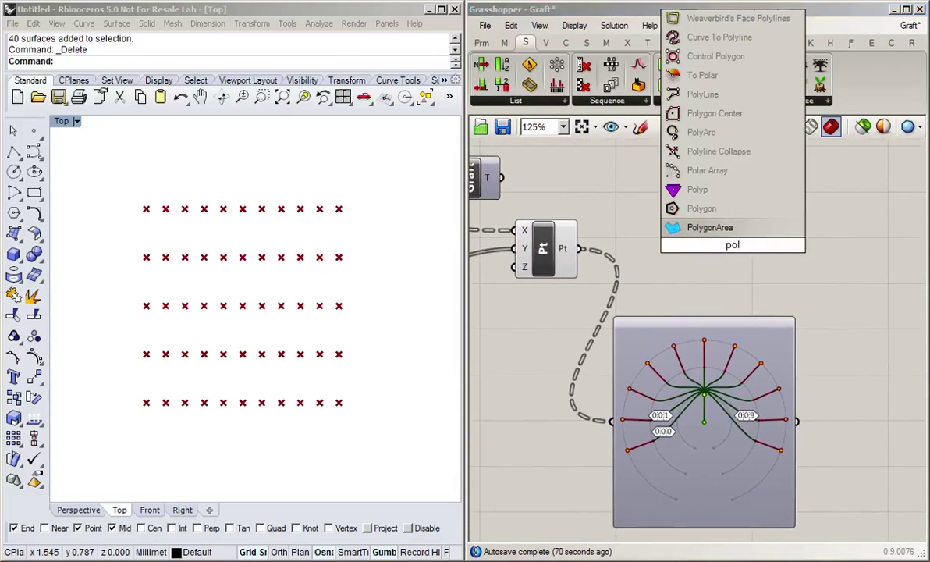
left_click(729, 95)
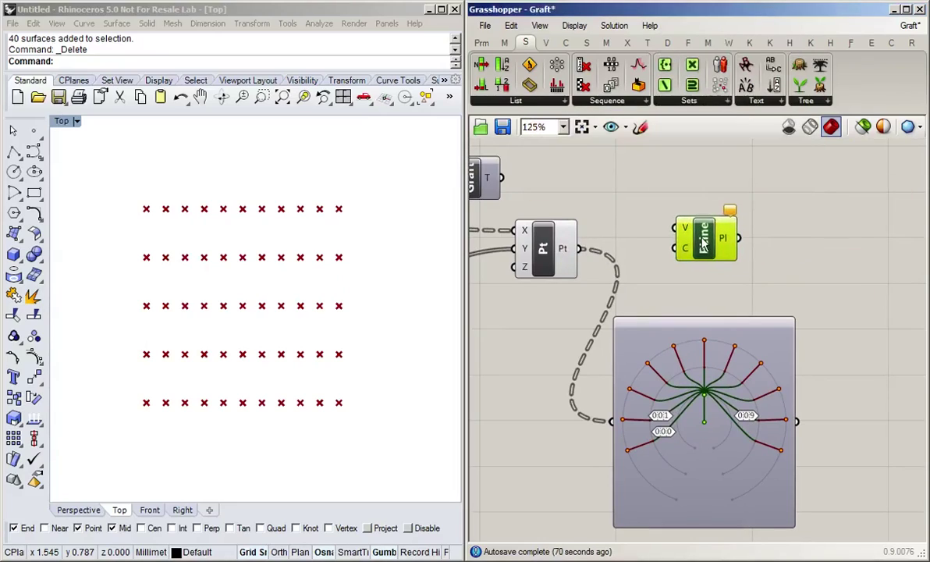
left_click_drag(580, 248, 727, 220)
left_click(761, 290)
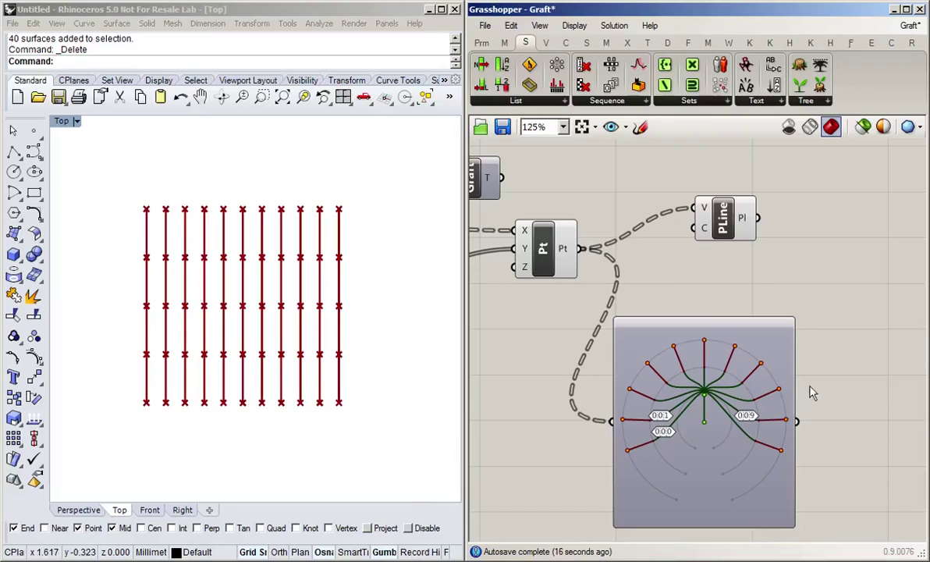
Move the PolyLine component up and the tree viewer slightly aside to make room between them
left_click_drag(721, 392, 754, 394)
left_click(620, 464)
scroll(601, 454, "down", 1)
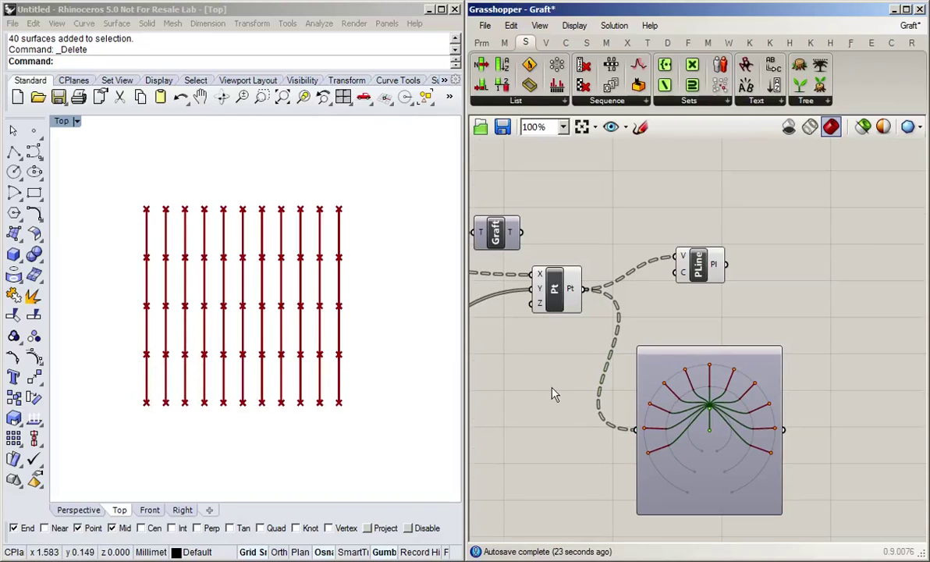
scroll(536, 393, "down", 1)
right_click_drag(553, 393, 726, 401)
right_click_drag(652, 370, 577, 376)
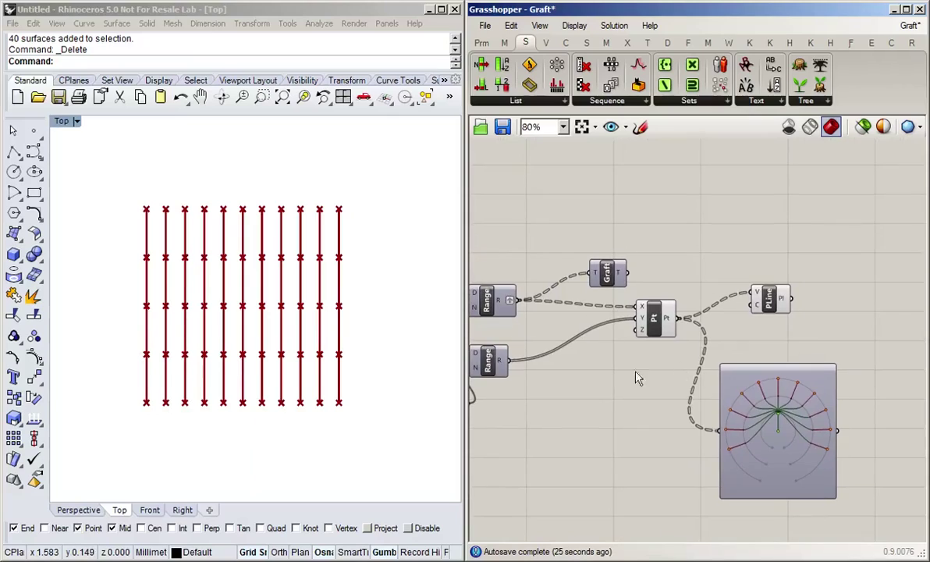
left_click_drag(765, 298, 765, 271)
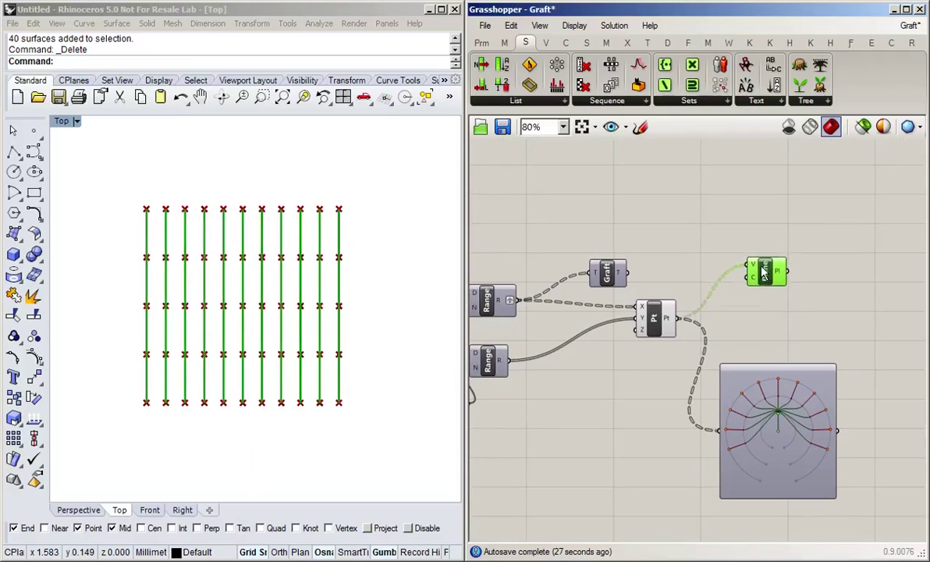
left_click(792, 317)
right_click_drag(799, 317, 640, 286)
scroll(654, 354, "up", 2)
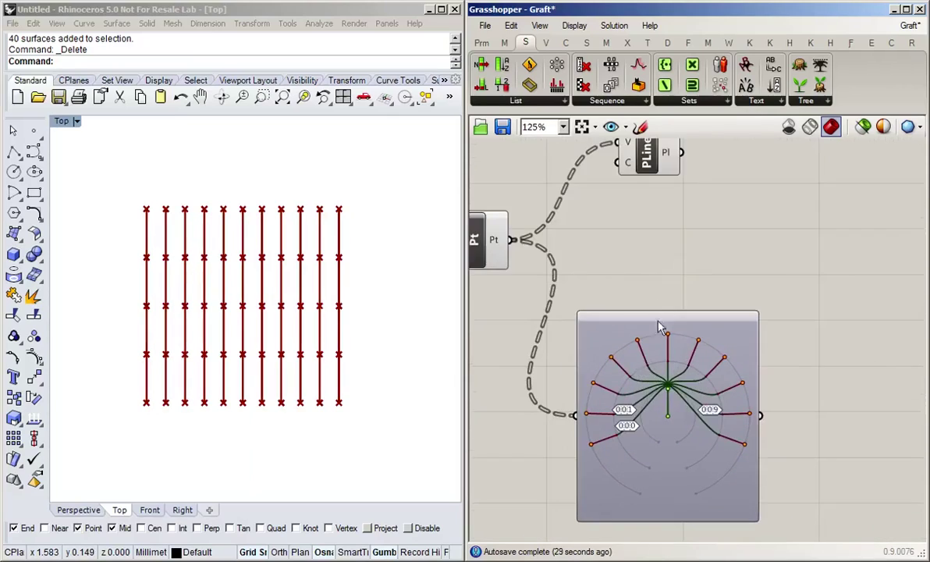
left_click_drag(658, 362, 695, 371)
Add a Flip Matrix component between the PolyLine component and the tree viewer, and shift the viewer lower
double_click(697, 270)
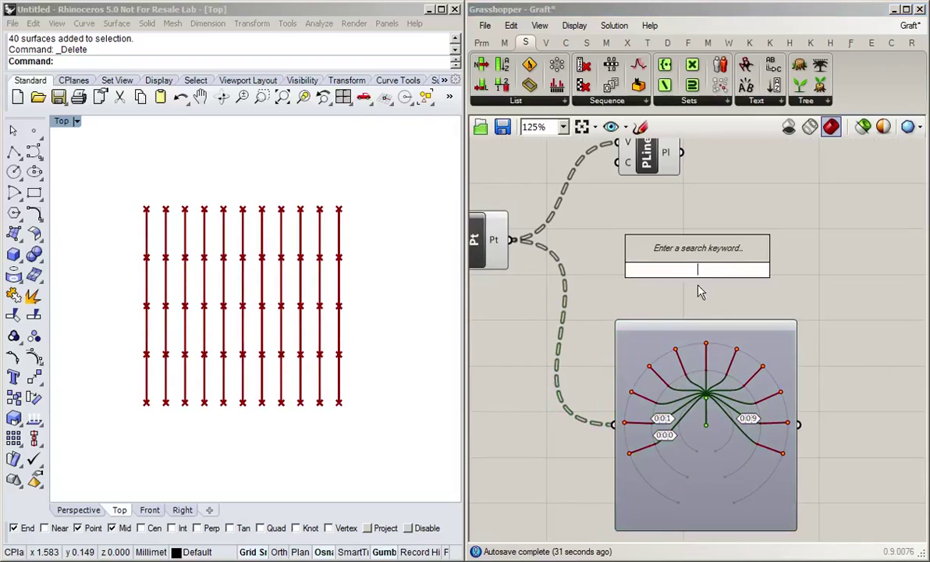
type("flip")
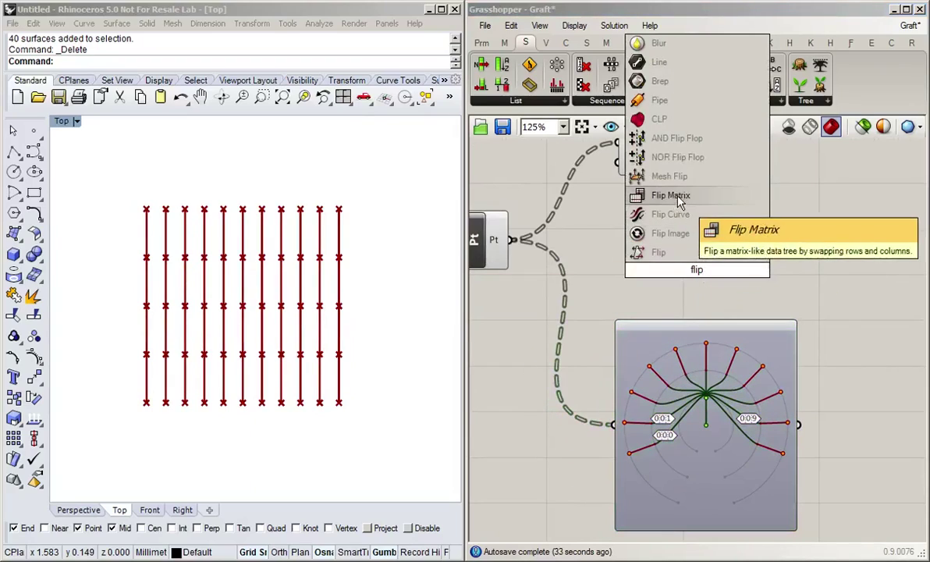
left_click(663, 253)
left_click_drag(694, 269, 648, 265)
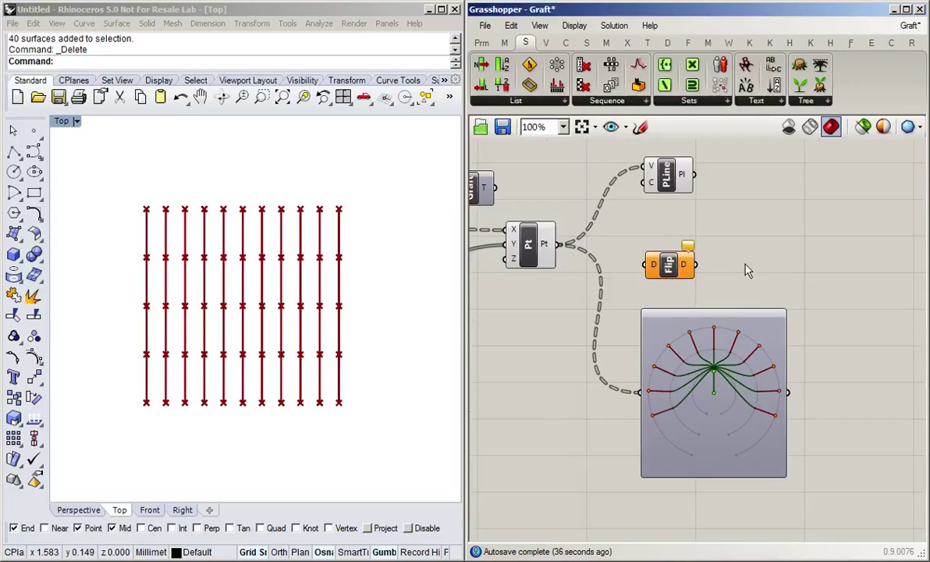
scroll(748, 269, "down", 1)
left_click_drag(731, 378, 722, 409)
left_click(776, 320)
Place a new panel beside the Point component, moving the PolyLine and Flip Matrix components to its far side
double_click(792, 320)
type("pan")
left_click(804, 355)
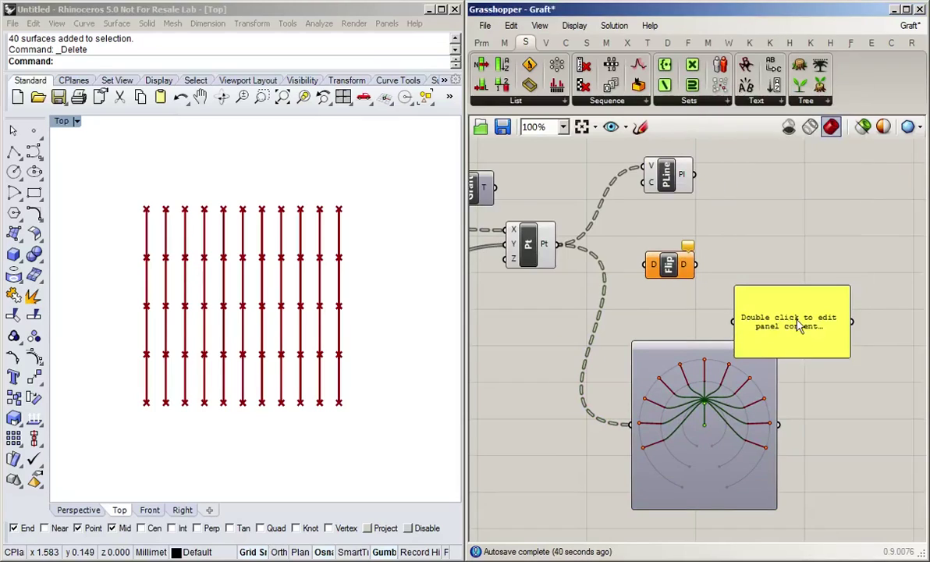
left_click_drag(798, 325, 723, 178)
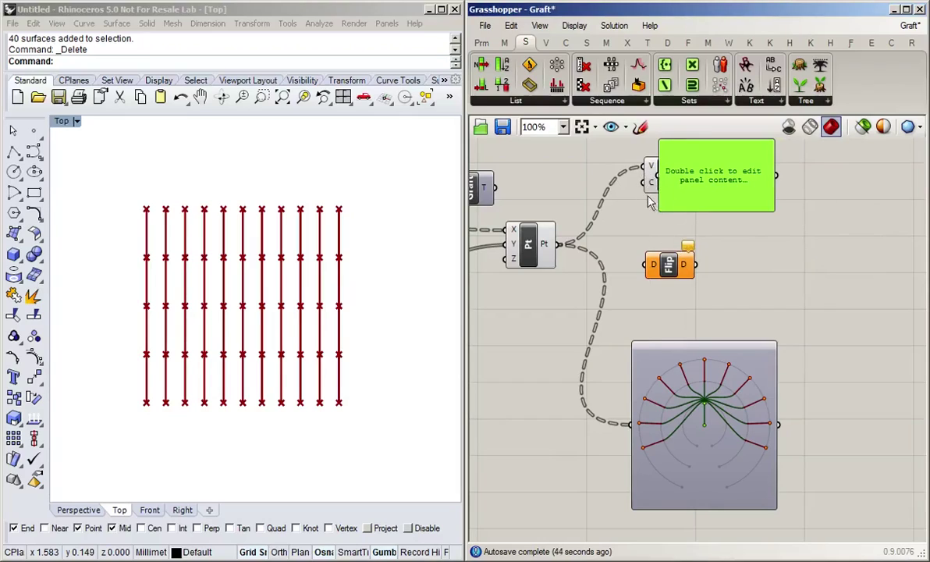
left_click_drag(662, 184, 832, 276)
left_click(662, 265)
left_click_drag(667, 267, 800, 234)
left_click_drag(725, 183, 651, 191)
Connect the Point output to the new panel and lengthen the panel to show more branches
left_click_drag(561, 245, 644, 185)
left_click_drag(697, 222, 697, 307)
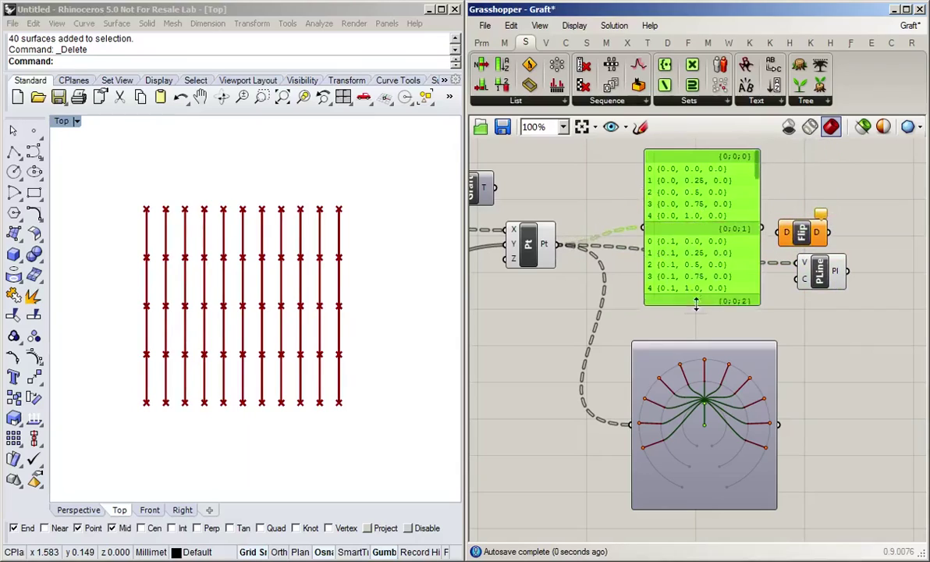
left_click(806, 331)
right_click_drag(859, 406, 829, 406)
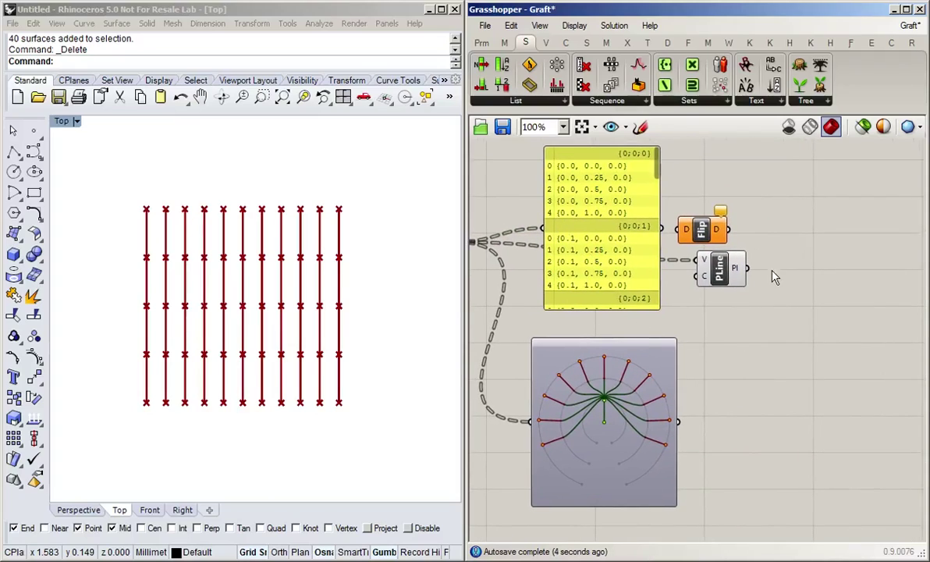
Connect the Point output to the Flip Matrix input, spacing the Flip Matrix and PolyLine components farther from the panel
left_click_drag(706, 227, 832, 226)
left_click_drag(727, 272, 792, 291)
left_click(699, 224)
double_click(734, 248)
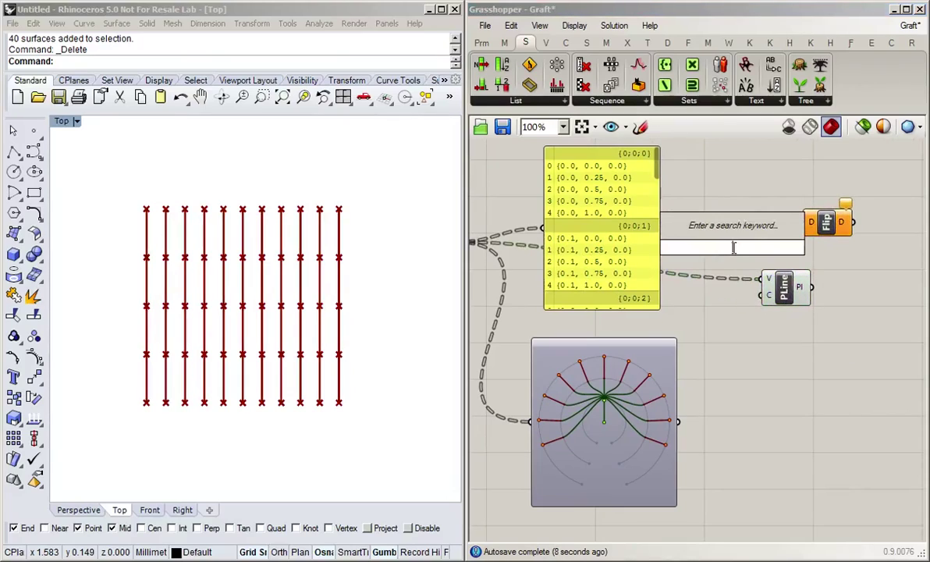
left_click_drag(827, 224, 708, 258)
scroll(668, 333, "down", 1)
left_click_drag(515, 259, 697, 273)
left_click_drag(714, 275, 725, 267)
left_click_drag(771, 299, 887, 295)
Add a panel after the Flip Matrix component, connect the flipped data to it, and lengthen it
double_click(737, 230)
type("pan")
key("Return")
left_click_drag(796, 240, 816, 214)
left_click_drag(746, 266, 768, 209)
left_click_drag(804, 235, 812, 348)
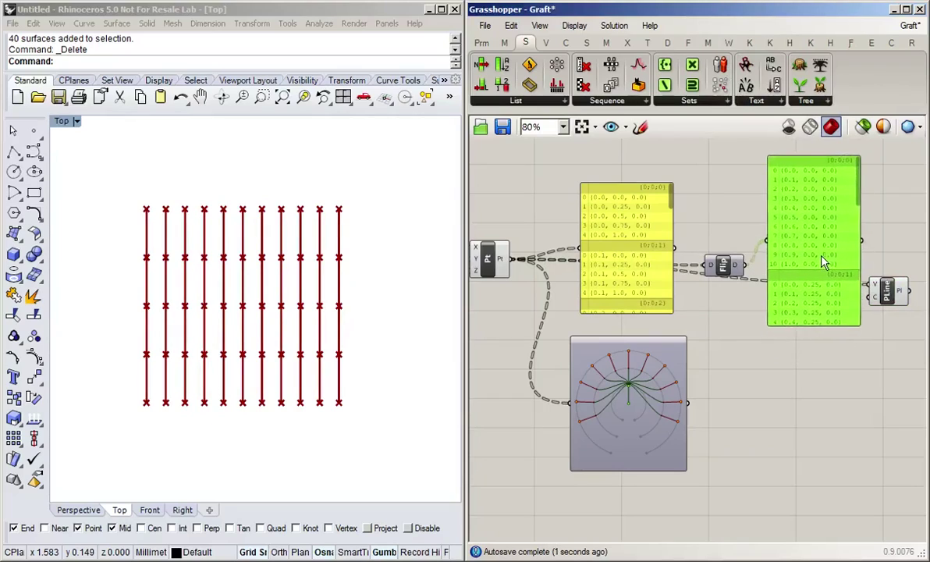
left_click(791, 421)
Add a parameter viewer below the panel that lists the flipped data
scroll(824, 291, "up", 2)
scroll(789, 406, "down", 3)
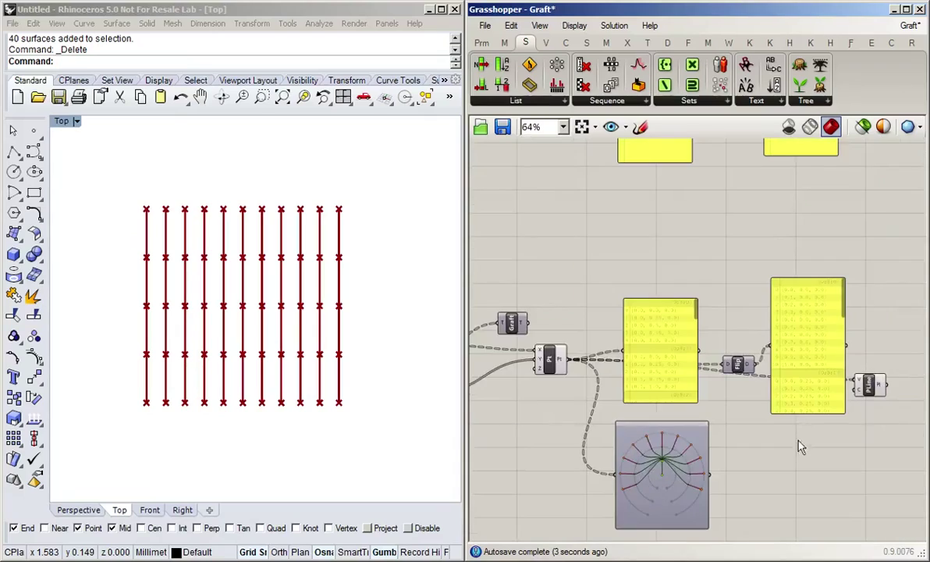
right_click_drag(743, 446, 735, 380)
double_click(699, 408)
type("panel")
key("Return")
scroll(702, 425, "up", 3)
left_click_drag(701, 421, 738, 418)
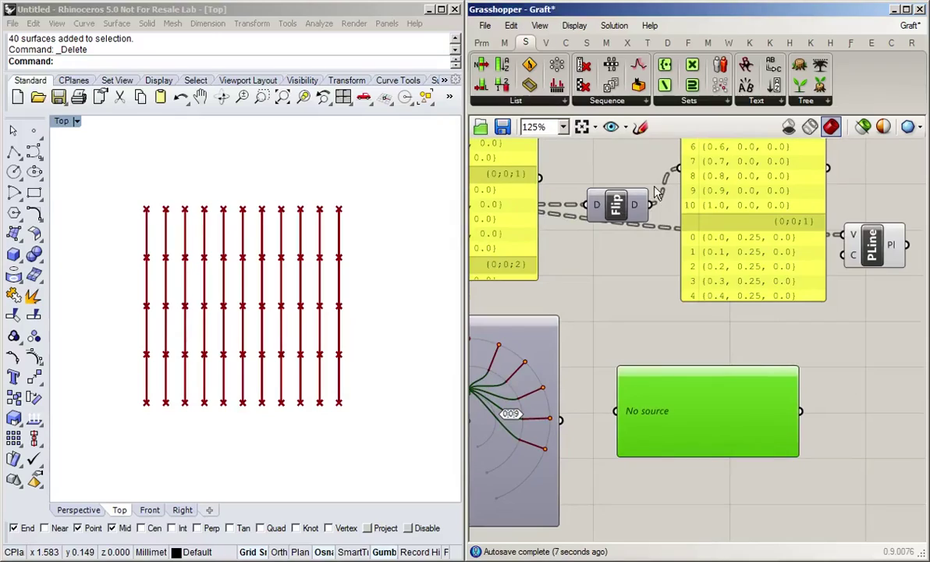
Connect the Flip Matrix output to the new parameter viewer and enlarge it below the flipped data panel
left_click_drag(651, 206, 623, 409)
left_click_drag(689, 412, 732, 374)
left_click_drag(733, 408, 828, 513)
left_click(861, 467)
scroll(824, 440, "down", 1)
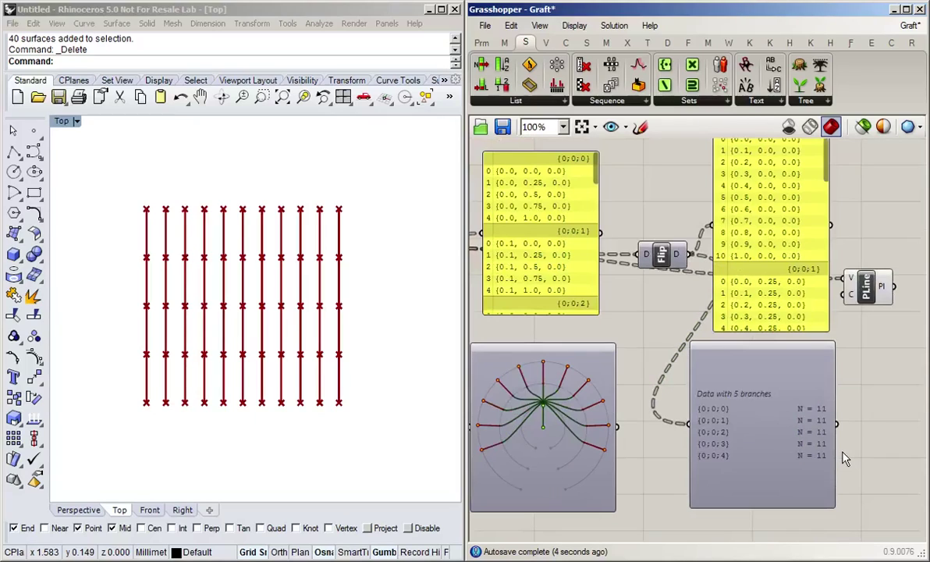
Switch the flipped data's parameter viewer to the Draw Tree display for comparison with the Point output's tree
right_click(784, 420)
left_click(815, 470)
scroll(854, 402, "down", 1)
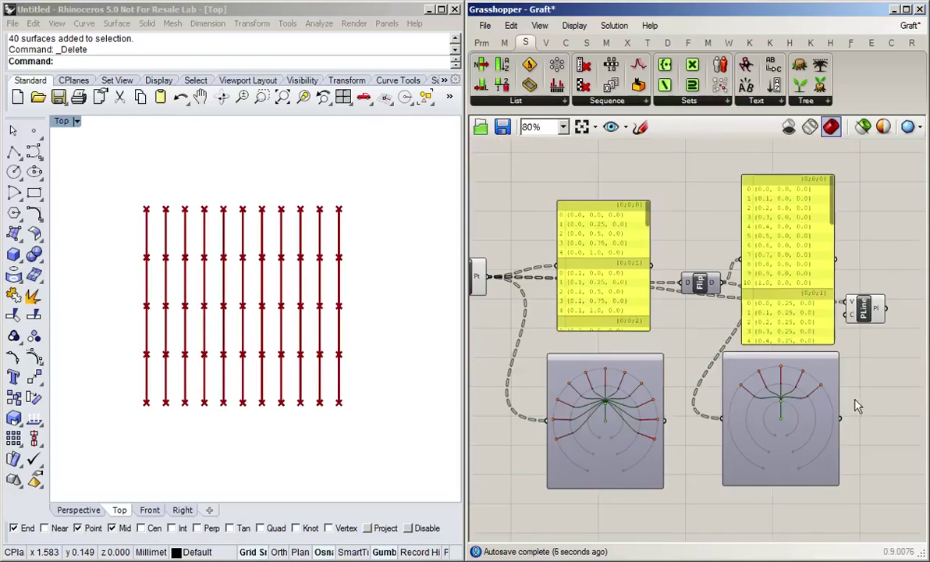
right_click_drag(849, 435, 879, 433)
Turn off Draw Tree on both parameter viewers and compare the branch lists before and after flipping
mouse_move(625, 388)
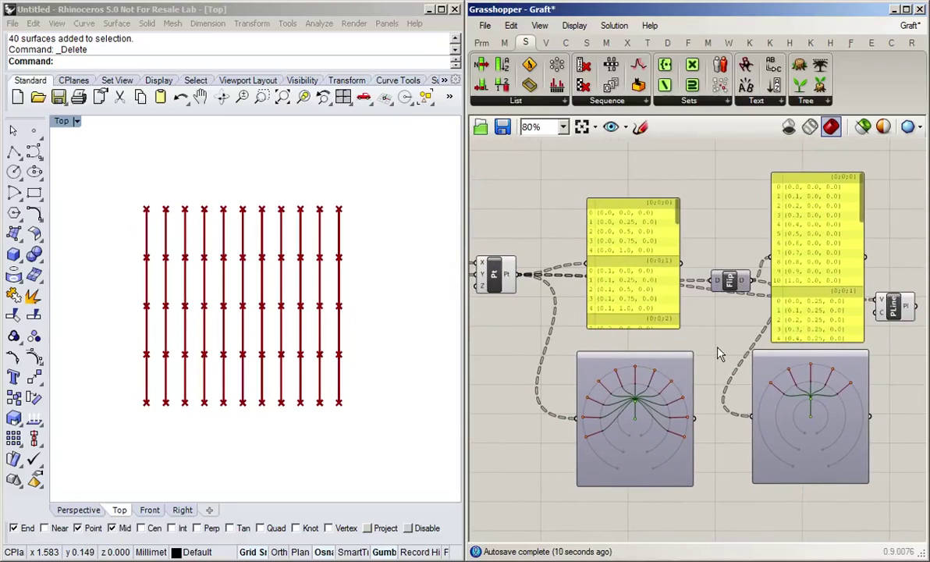
right_click(635, 406)
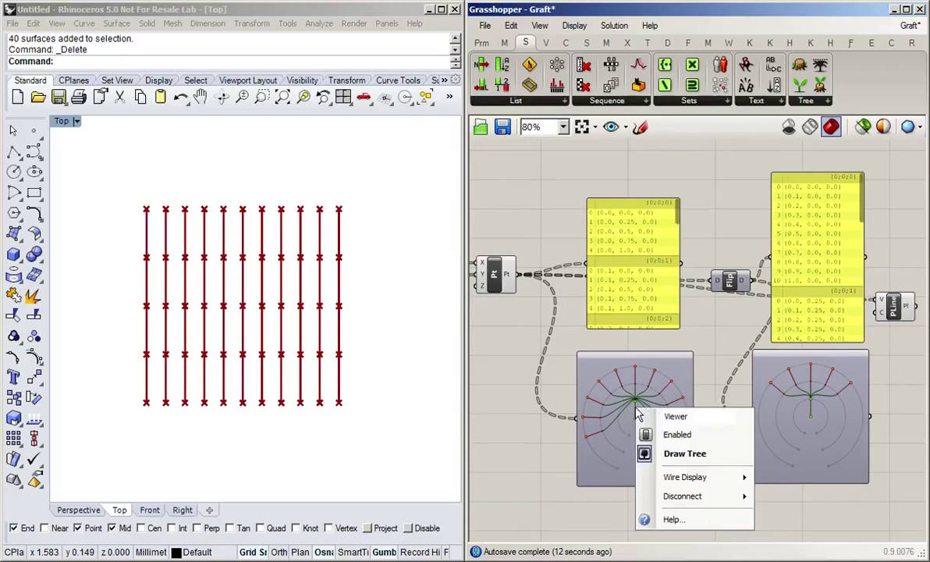
left_click(679, 456)
right_click(747, 388)
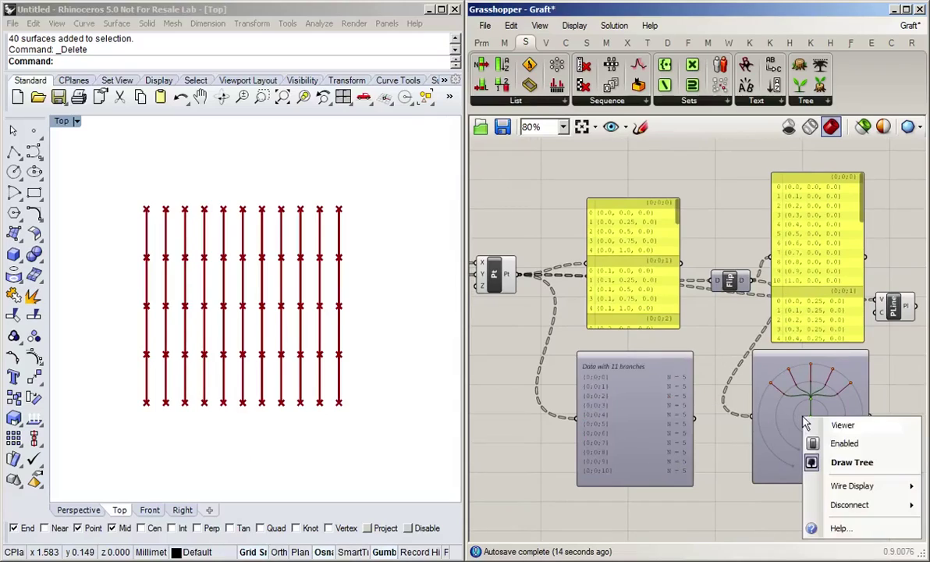
left_click(788, 434)
scroll(810, 513, "up", 3)
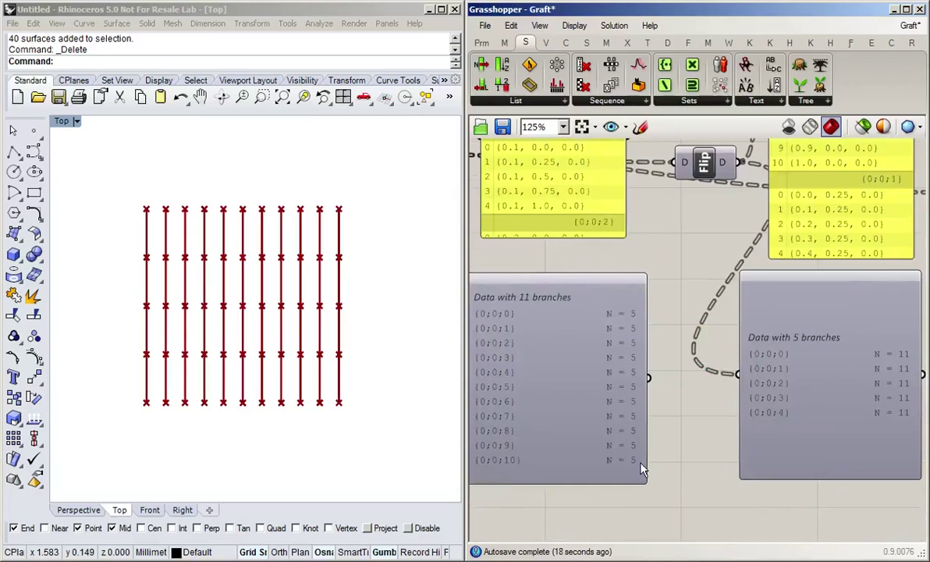
right_click_drag(828, 503, 765, 498)
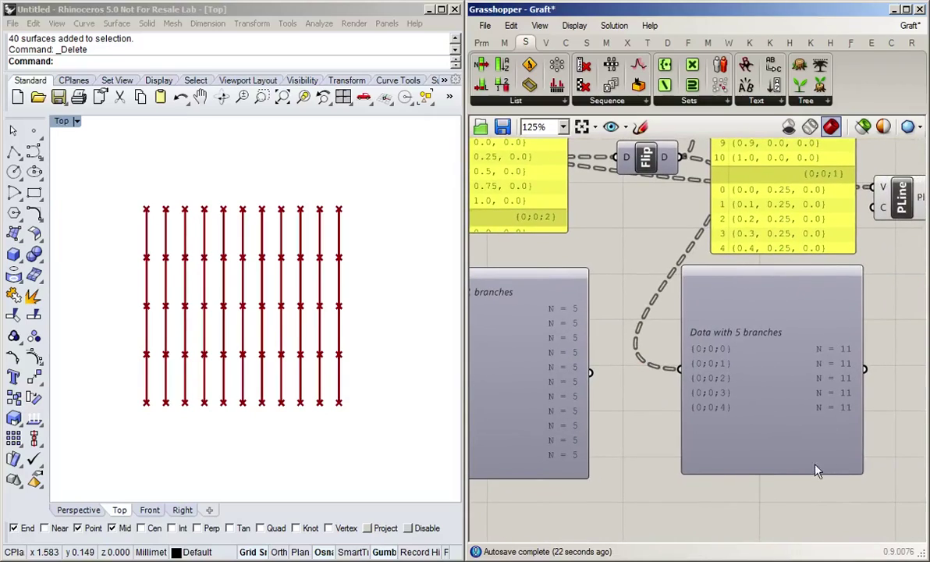
Rearrange the flipped data panel and polyline component, and feed the polyline's vertices from the Flip Matrix output
scroll(785, 492, "down", 3)
right_click_drag(884, 334, 832, 361)
left_click_drag(767, 312, 782, 257)
left_click_drag(828, 292, 845, 299)
left_click_drag(690, 268, 828, 295)
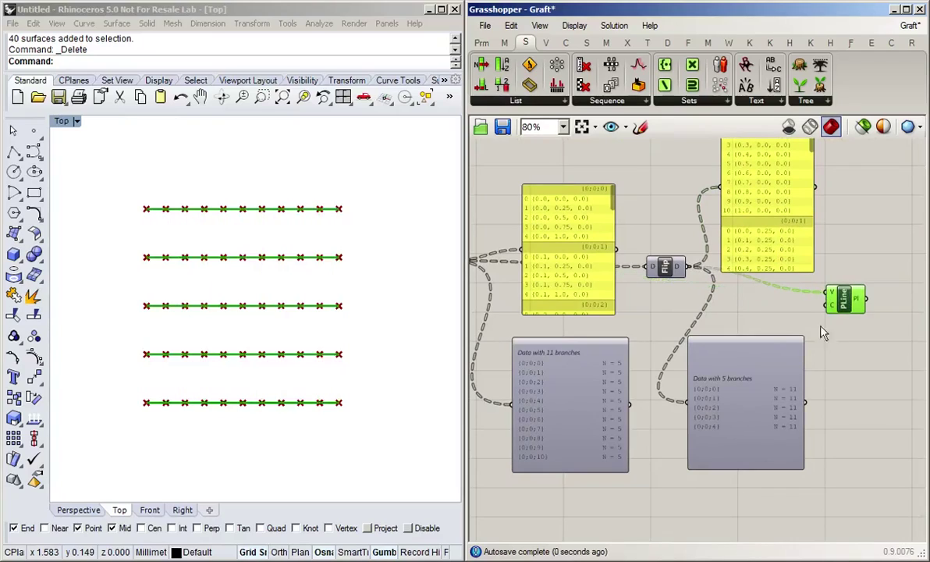
left_click(843, 362)
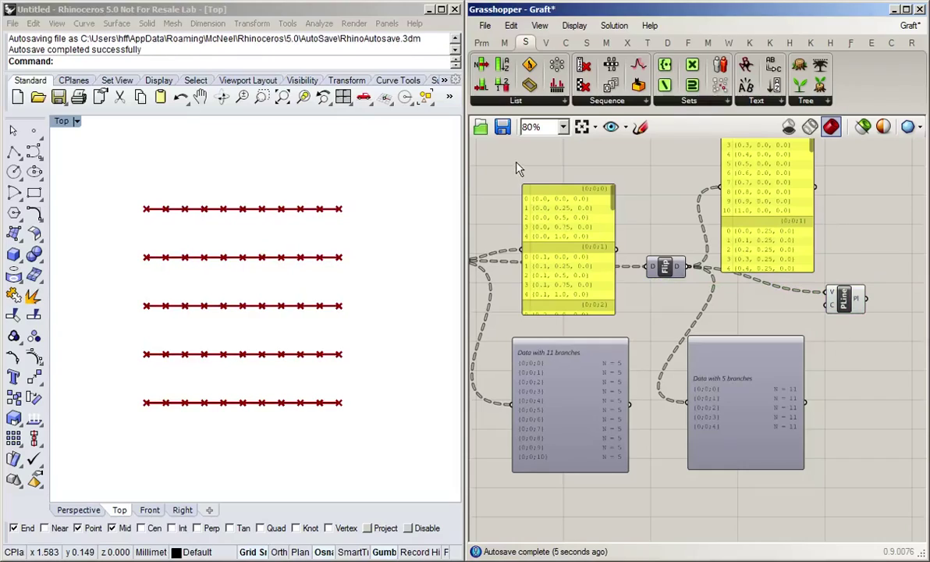
Create a new document and place a Construct Point component on its canvas
mouse_move(492, 47)
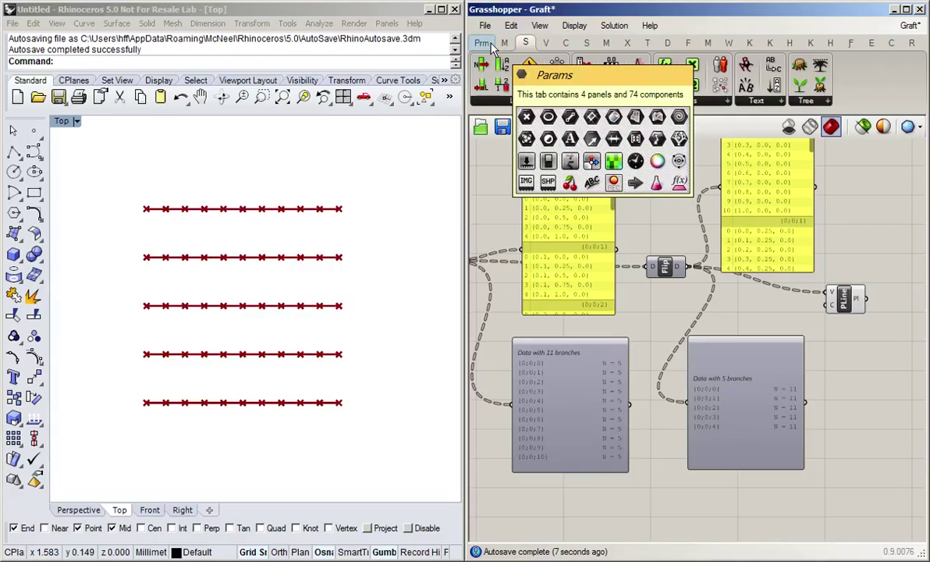
left_click(485, 26)
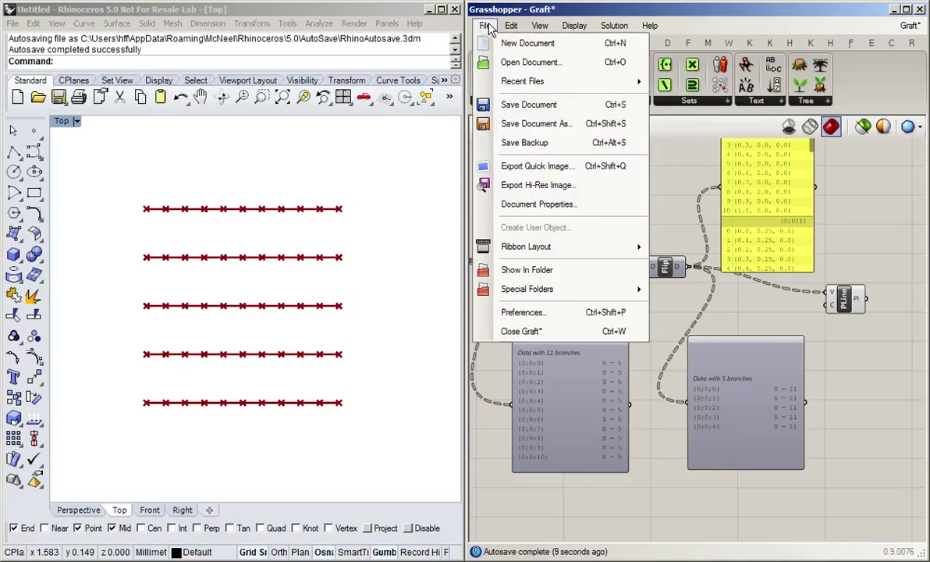
left_click(523, 43)
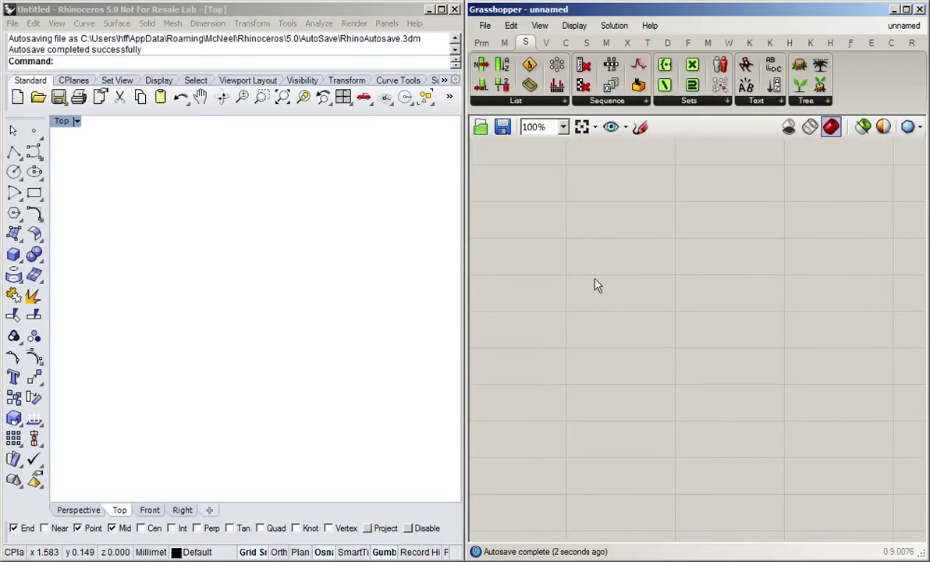
double_click(614, 263)
type("cons")
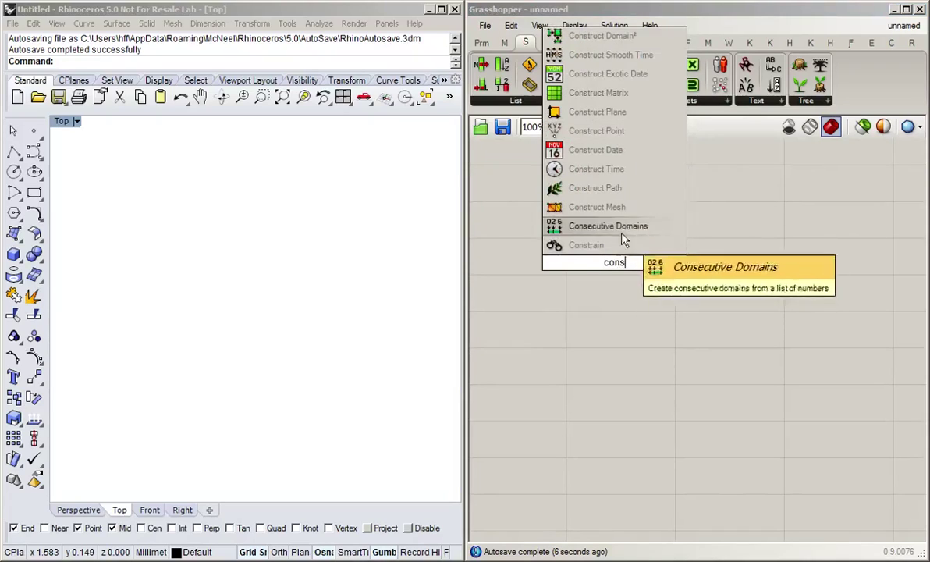
left_click(575, 131)
left_click_drag(615, 272, 767, 335)
left_click(608, 293)
Add a Range component before the Construct Point component and connect its output to the point's Z input
scroll(608, 293, "up", 2)
left_click(571, 250)
double_click(573, 256)
type("range")
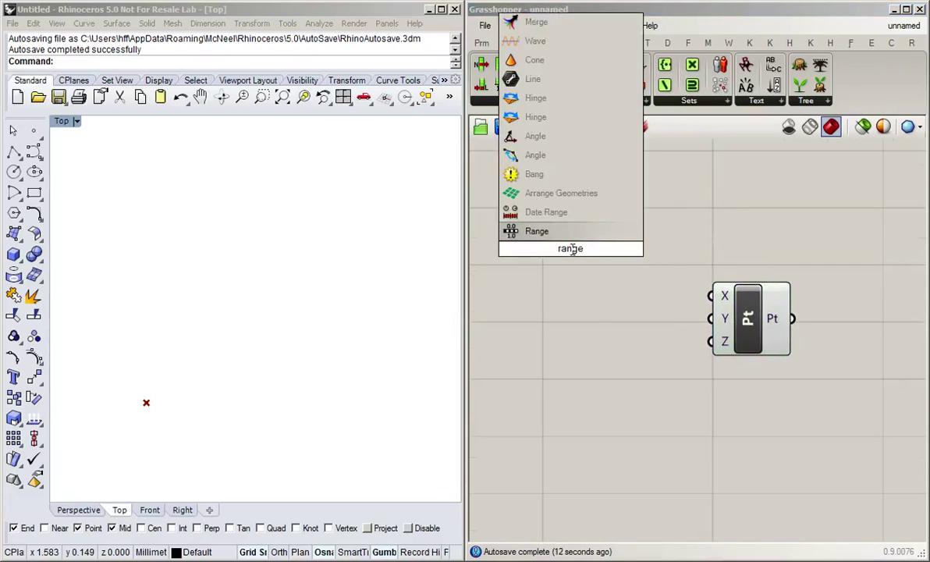
key("Return")
left_click_drag(547, 300, 710, 341)
left_click(691, 270)
left_click_drag(588, 282, 615, 294)
left_click(657, 216)
Add a Construct Domain component and connect its output to the Range's domain input
right_click_drag(632, 402, 705, 401)
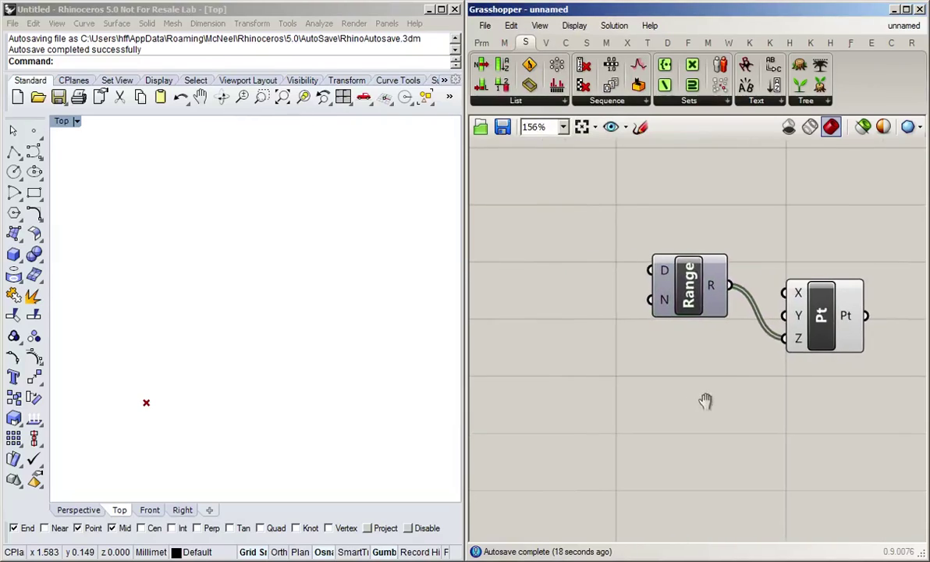
scroll(705, 401, "down", 3)
double_click(612, 276)
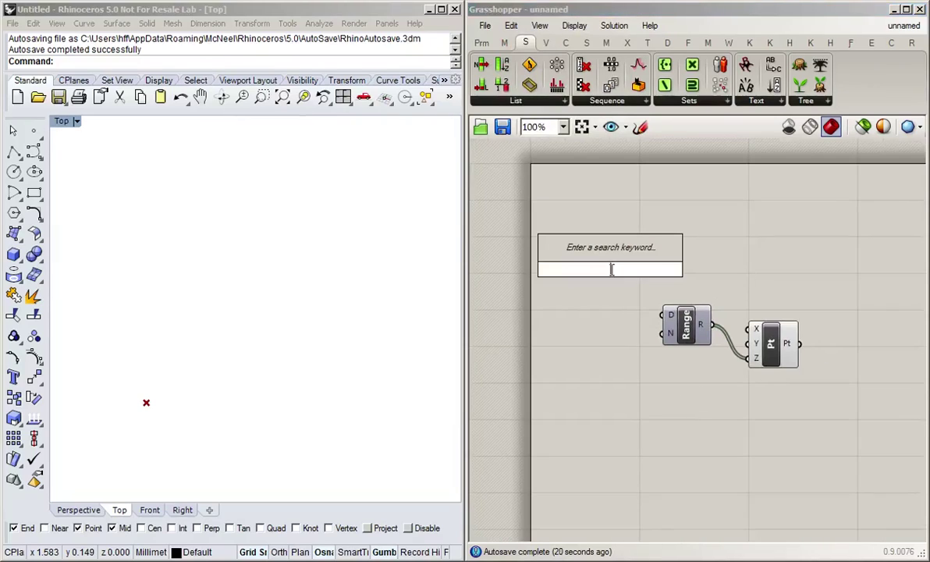
type("con")
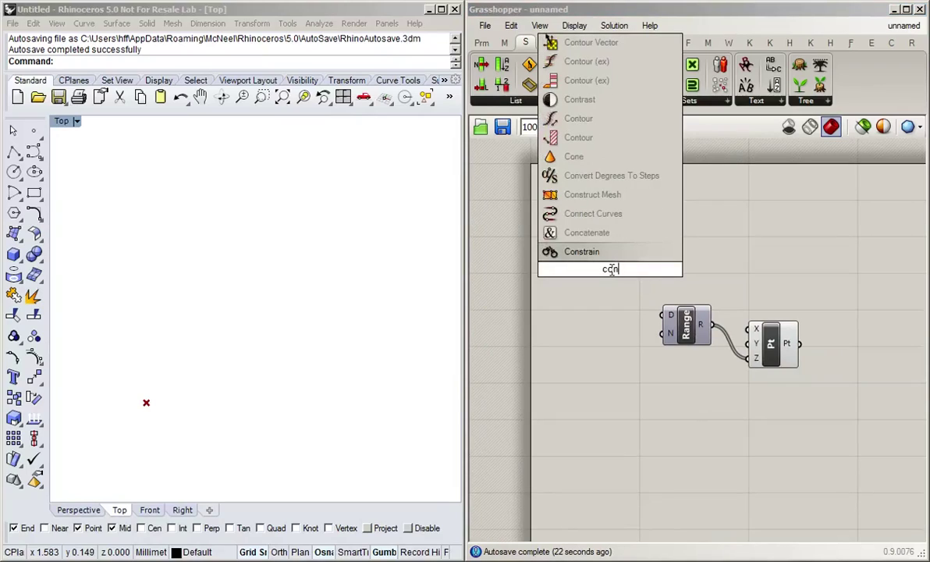
type(" dom")
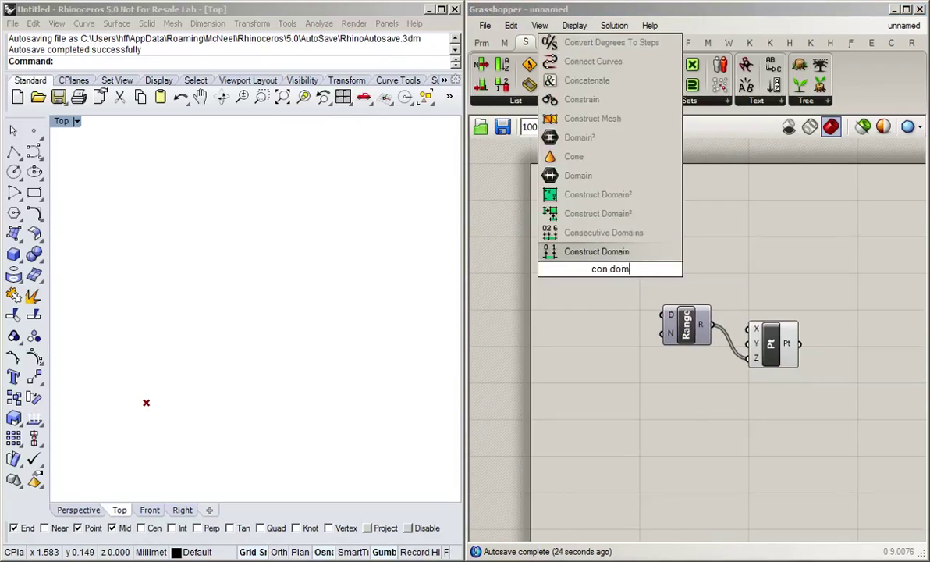
key("Return")
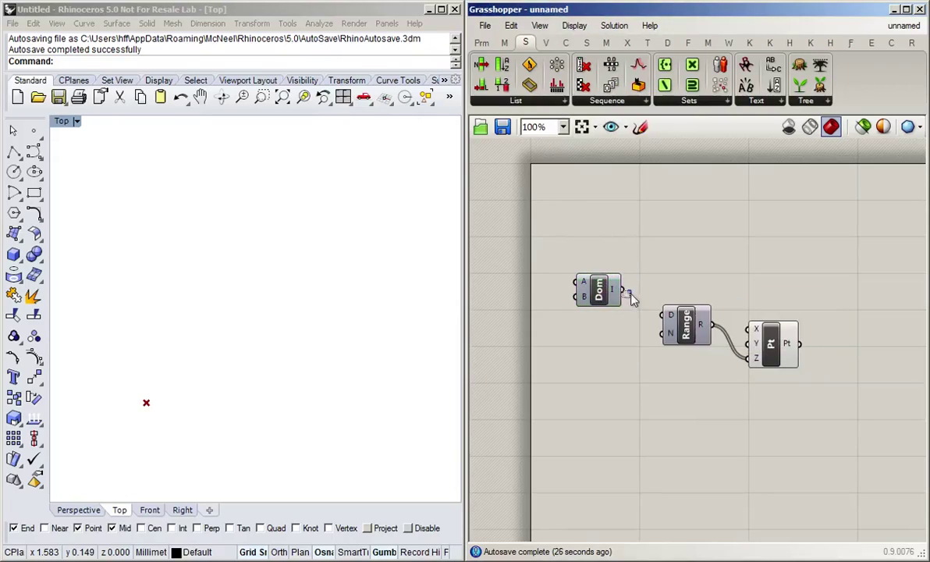
left_click_drag(631, 293, 662, 315)
left_click_drag(601, 297, 608, 301)
left_click(634, 330)
scroll(633, 329, "up", 1)
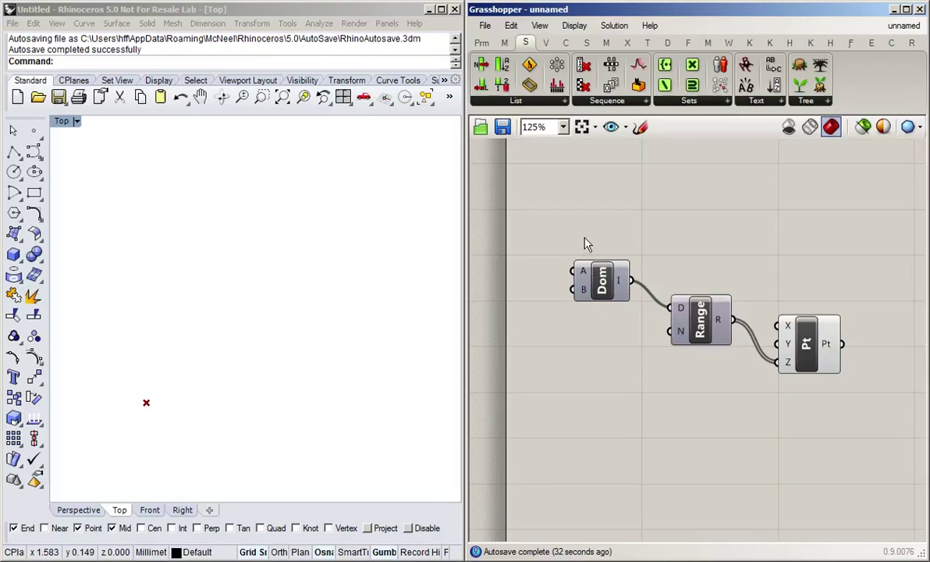
Move the Domain, Range and Point components together to free space for sliders ahead of them
scroll(750, 280, "down", 1)
left_click_drag(841, 239, 613, 374)
left_click_drag(623, 295, 817, 309)
left_click(821, 450)
right_click_drag(847, 459, 701, 421)
Add a number slider of 25 as the domain end and display the points in the Perspective viewport
double_click(548, 269)
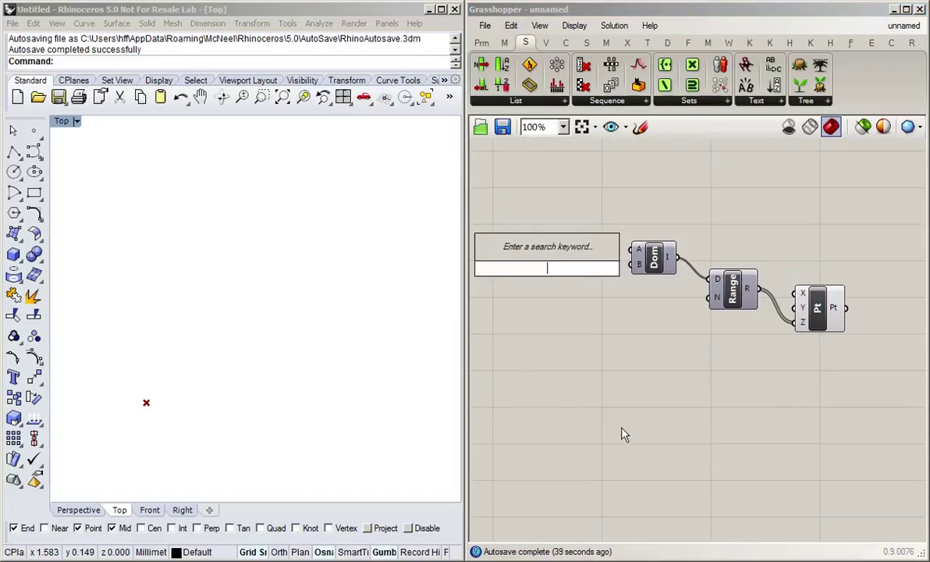
type("25")
key("Return")
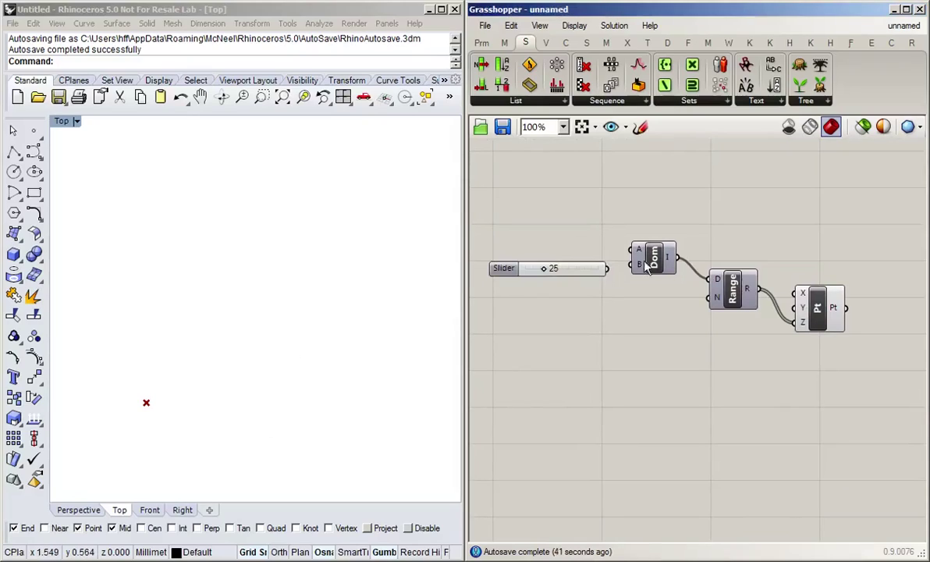
left_click_drag(608, 268, 638, 266)
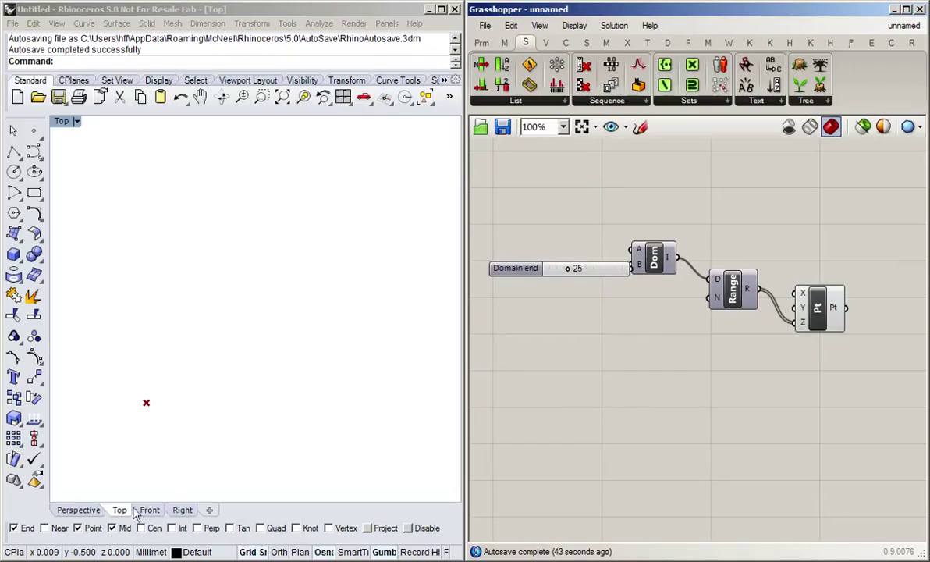
left_click(78, 510)
right_click_drag(144, 441, 142, 412)
left_click(649, 376)
left_click_drag(525, 268, 506, 263)
left_click(595, 328)
Add a number slider with value 2 below the domain slider and connect it to the Range's steps input
double_click(596, 334)
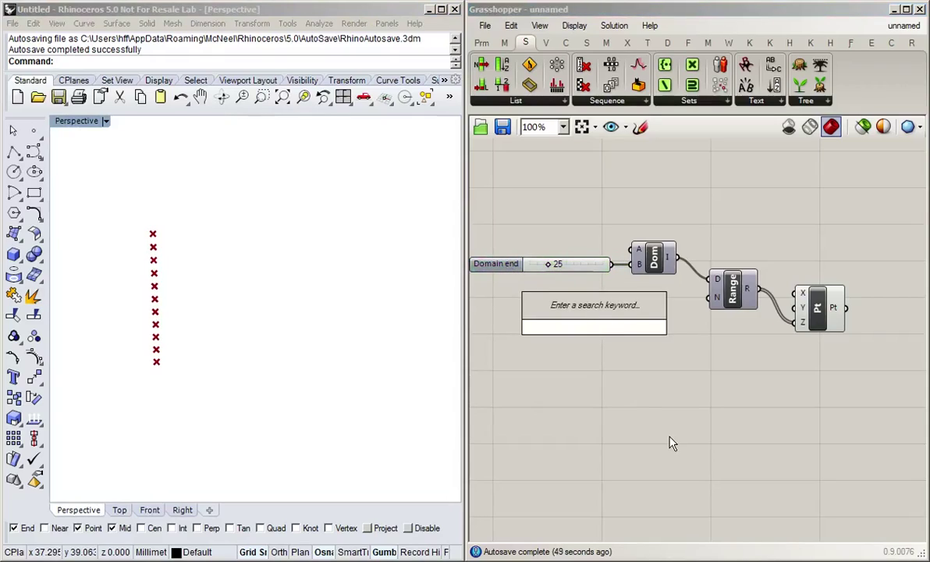
type("3")
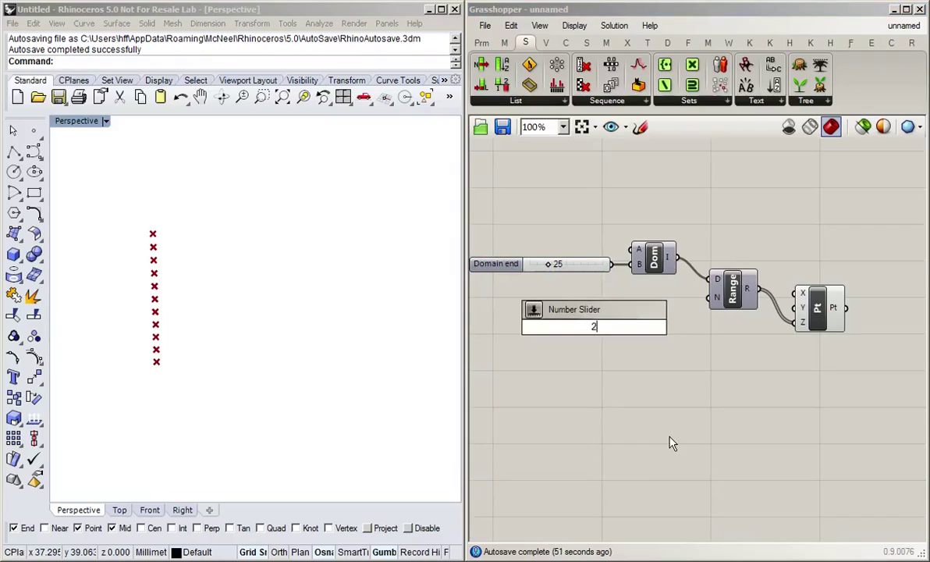
key("Return")
left_click_drag(544, 333, 559, 316)
left_click(642, 341)
left_click_drag(669, 310, 717, 297)
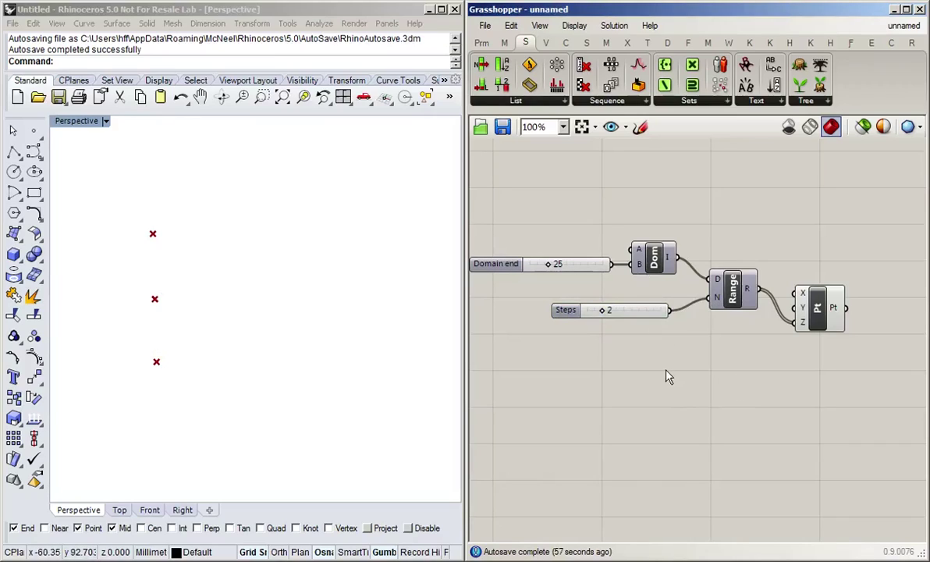
Add a Circle CNR component and connect the Point output to its center input
scroll(668, 376, "down", 2)
right_click_drag(665, 376, 748, 364)
double_click(840, 343)
type("circ")
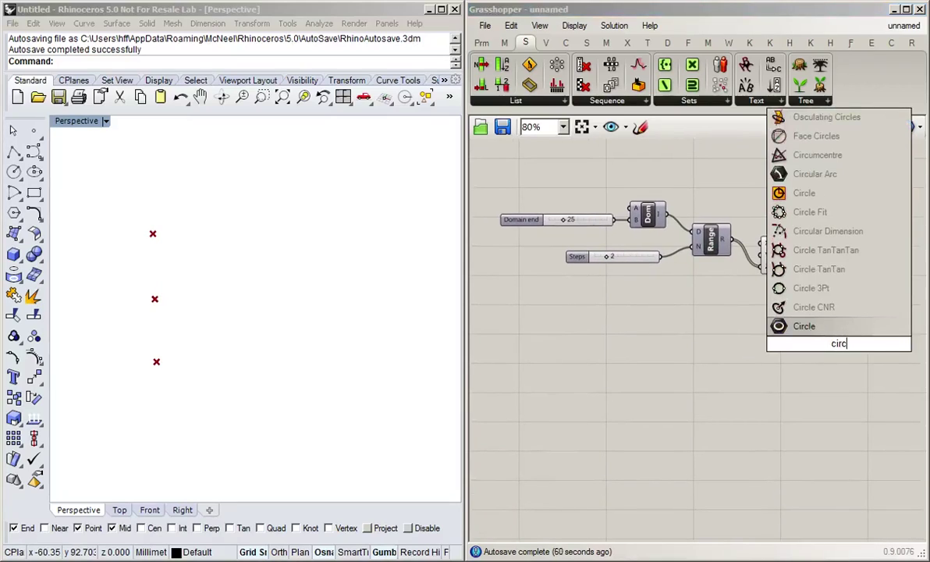
left_click(841, 326)
left_click_drag(843, 353, 825, 251)
left_click(841, 316)
scroll(781, 316, "up", 4)
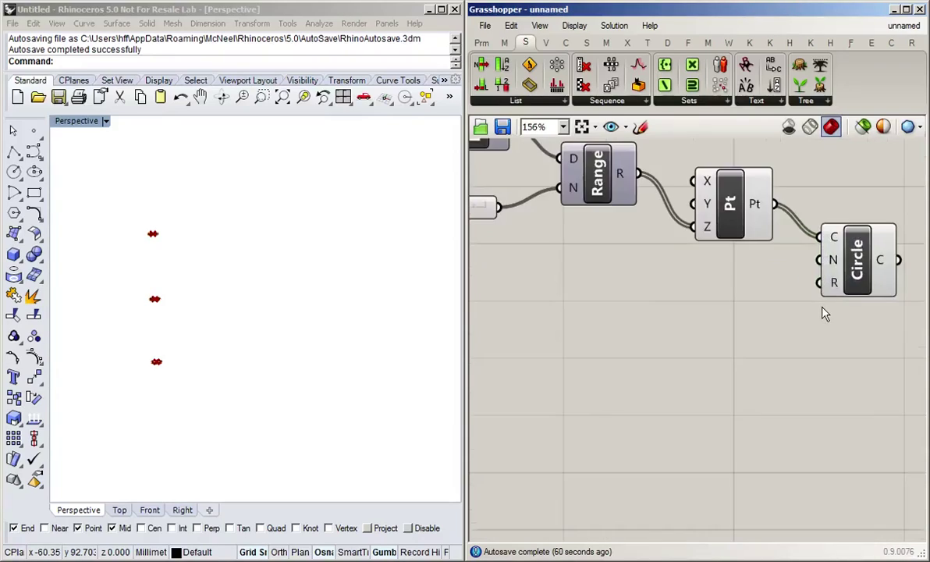
mouse_move(834, 266)
right_click_drag(201, 361, 133, 317)
scroll(133, 314, "up", 2)
left_click(704, 332)
left_click(865, 283)
left_click(619, 328)
Duplicate the two sliders with the Domain and Range components and place the copies below the originals
scroll(618, 327, "down", 2)
right_click_drag(633, 374, 741, 369)
scroll(706, 328, "down", 1)
left_click_drag(710, 312, 507, 184)
key("ctrl+c")
key("ctrl+v")
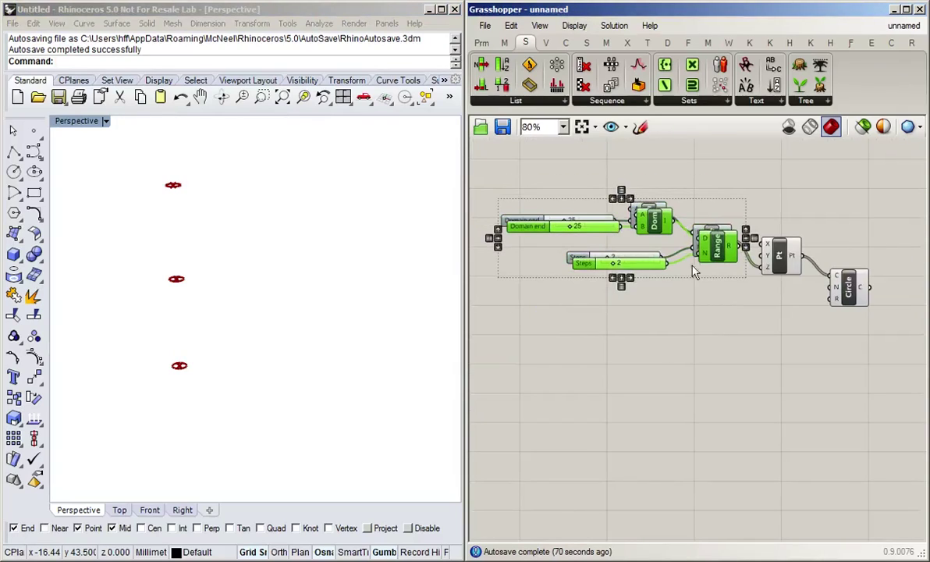
left_click_drag(711, 255, 705, 358)
left_click(769, 370)
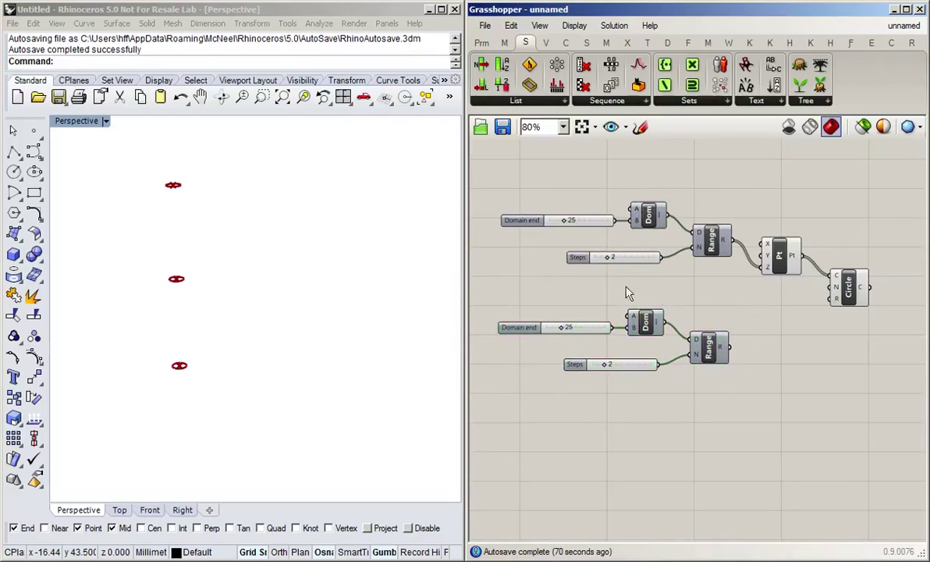
Delete the copied Steps slider and connect the original Steps slider to the duplicated Range as well
left_click(575, 365)
key("Delete")
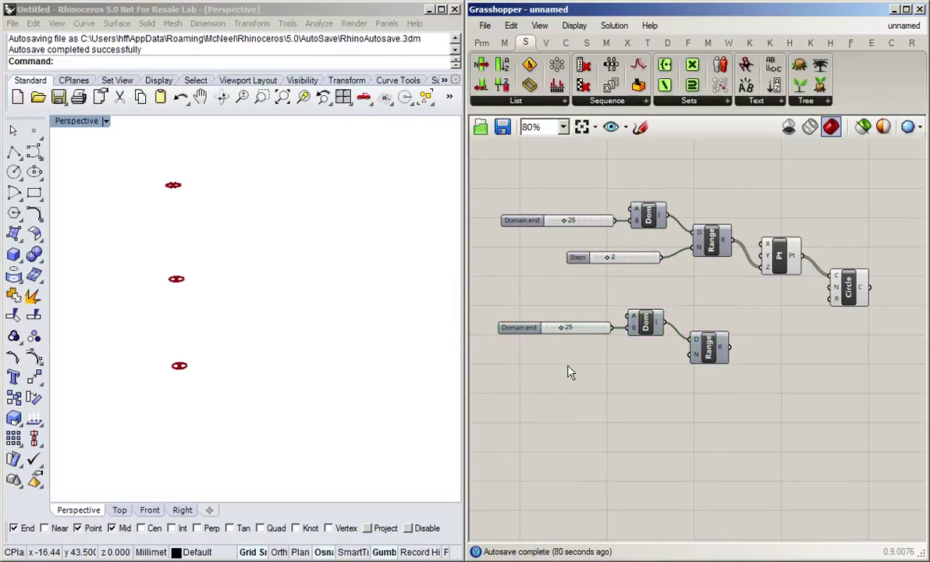
left_click_drag(657, 257, 730, 313)
left_click(596, 283)
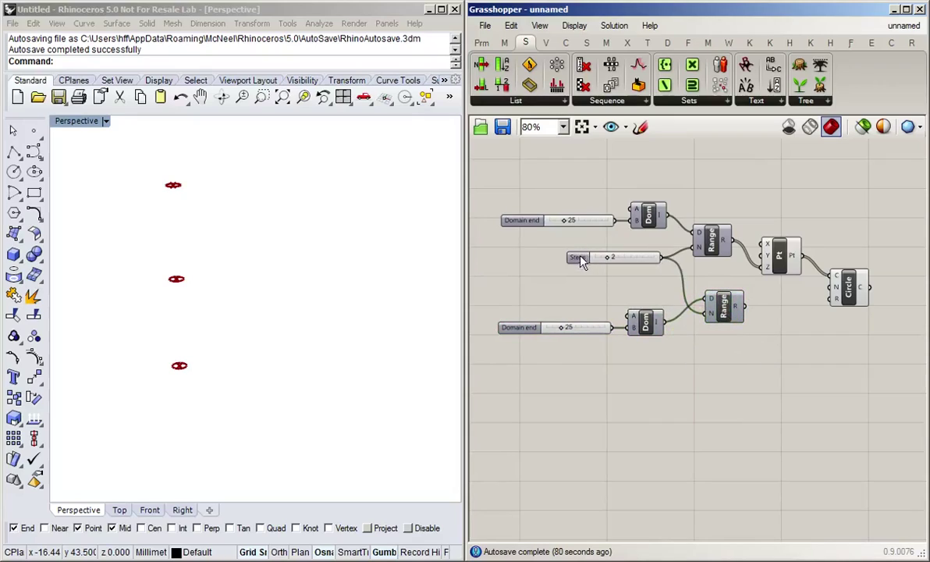
left_click_drag(580, 258, 574, 271)
left_click(678, 384)
Add a number slider of 12 as the duplicated domain's start and align it above the domain end slider
scroll(607, 303, "up", 1)
right_click_drag(512, 299, 559, 308)
double_click(560, 316)
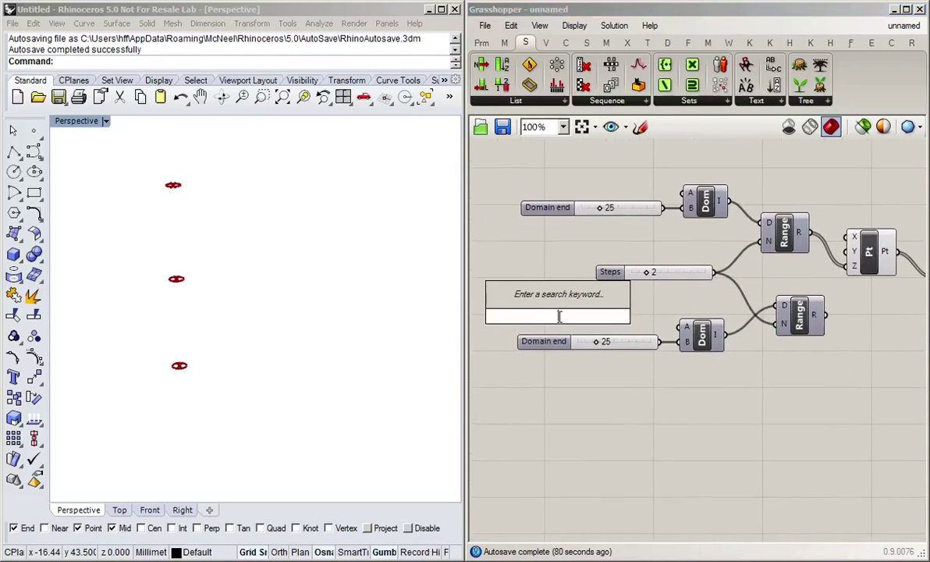
type("12")
key("Return")
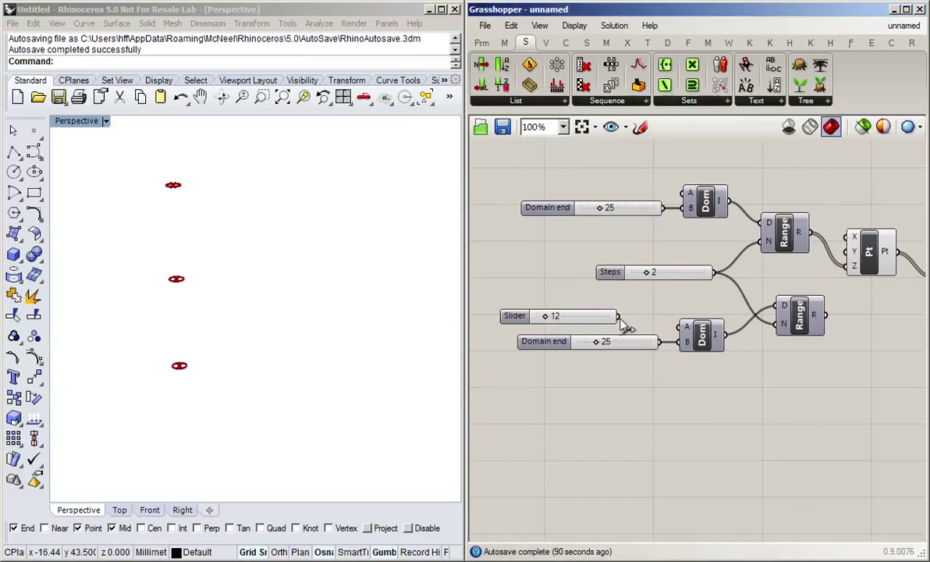
left_click_drag(618, 315, 679, 326)
left_click_drag(519, 319, 535, 327)
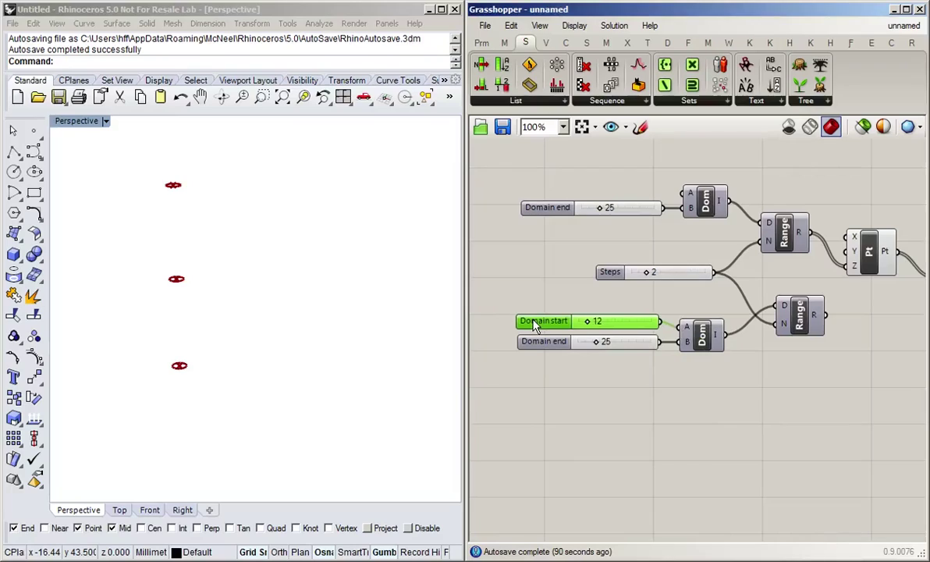
left_click(545, 407)
Connect the duplicated Range to the circle's radius input and set its domain start to 20 and end to 8
right_click_drag(859, 370, 803, 362)
left_click_drag(773, 307, 876, 299)
right_click_drag(298, 385, 332, 394)
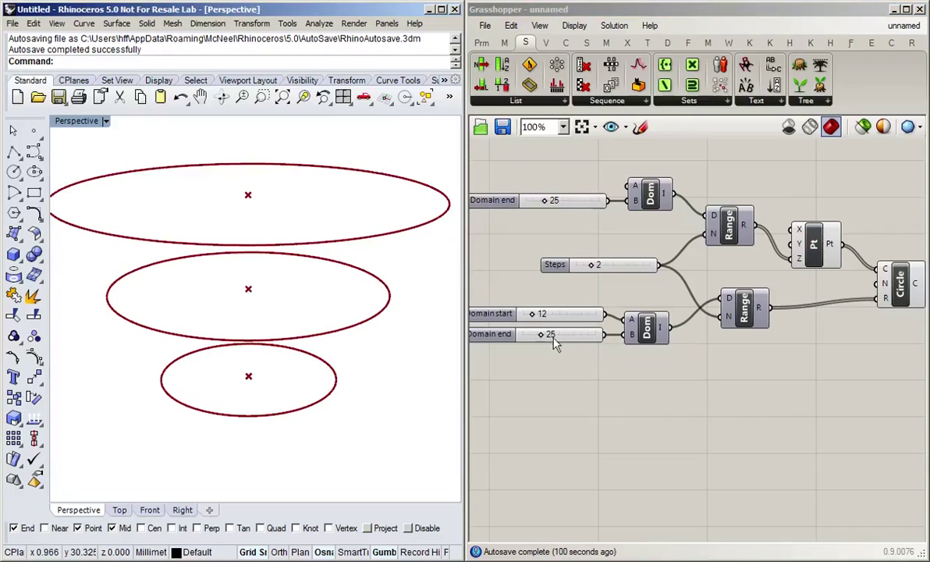
left_click_drag(544, 339, 550, 316)
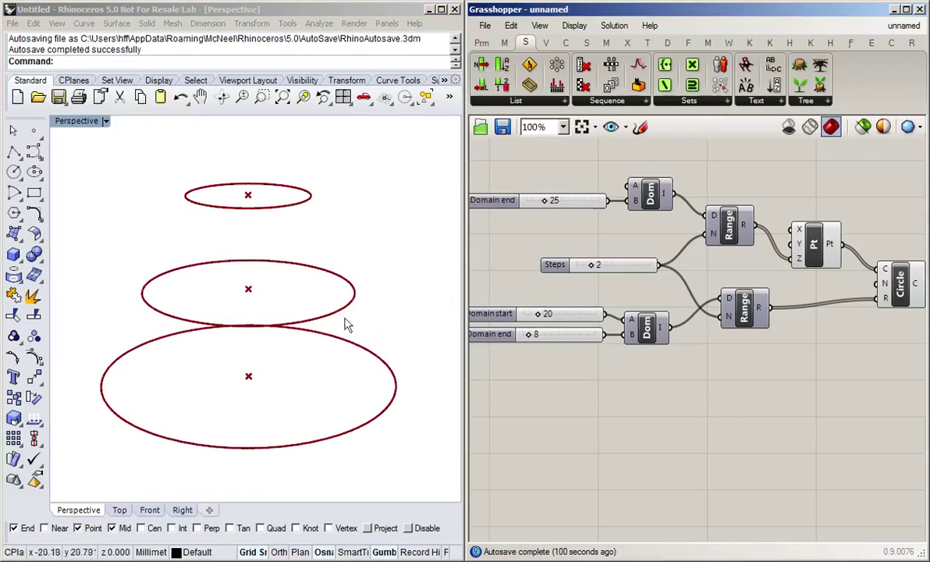
Add a Divide Curve component after the Circle component and connect the circles to its curve input
right_click_drag(345, 326, 335, 344)
scroll(679, 407, "down", 2)
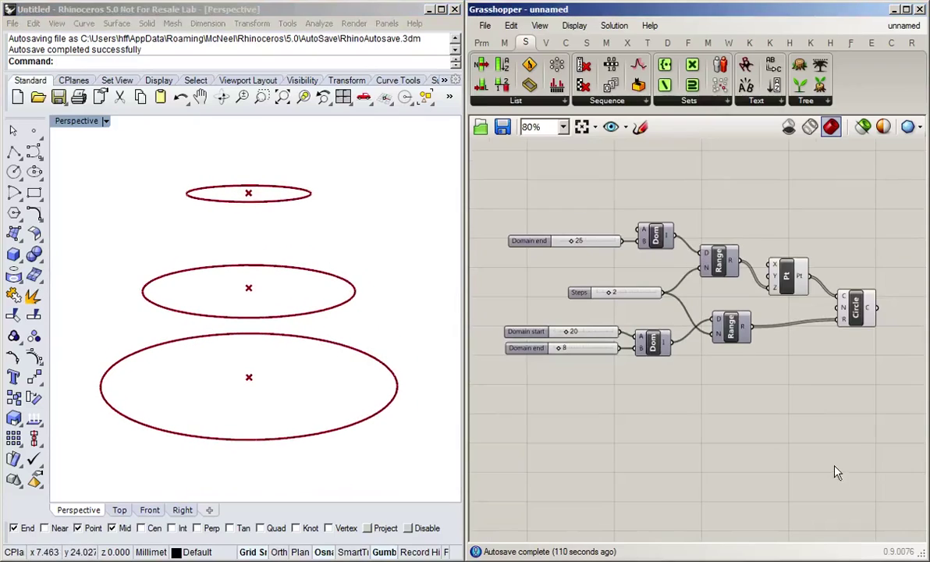
scroll(835, 473, "down", 1)
right_click_drag(768, 452, 585, 390)
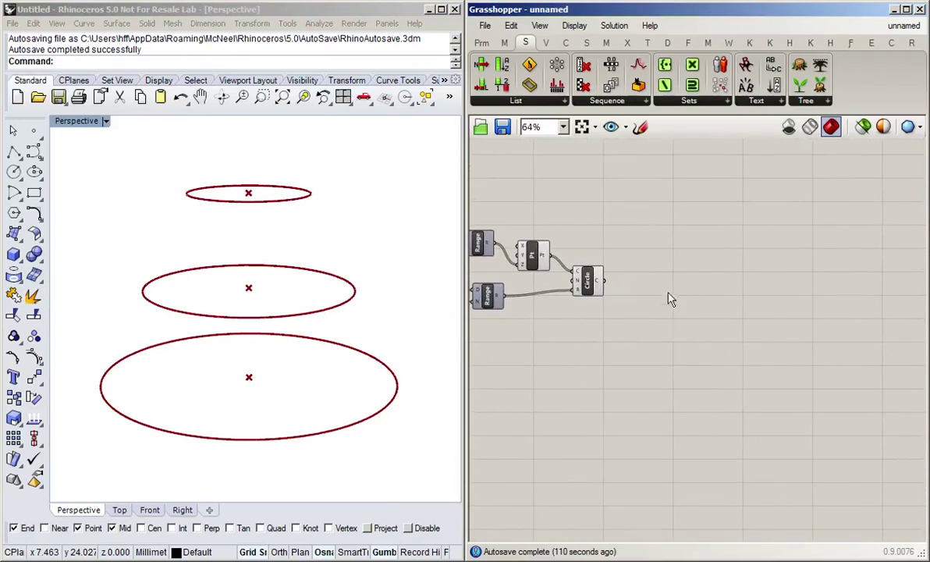
scroll(669, 293, "up", 2)
double_click(689, 275)
type("div")
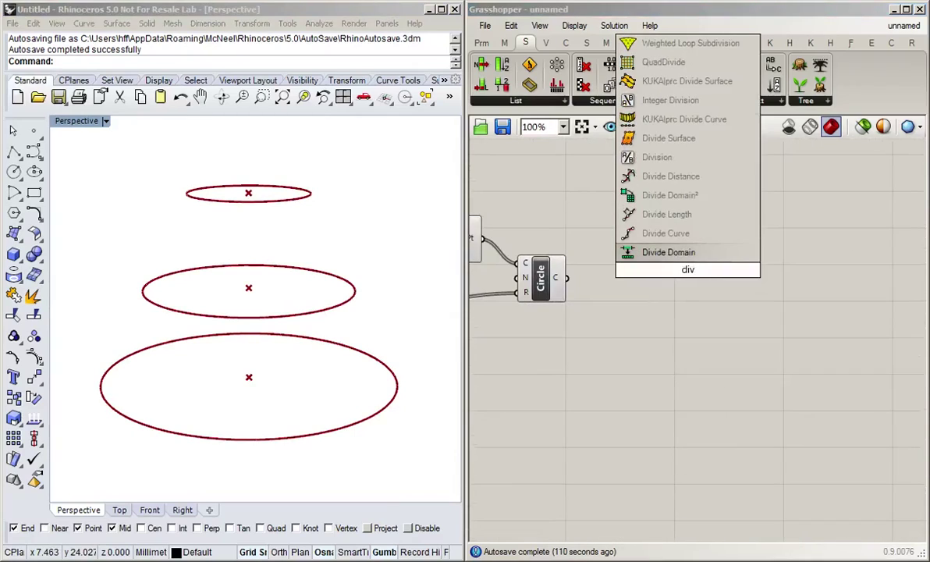
left_click(644, 232)
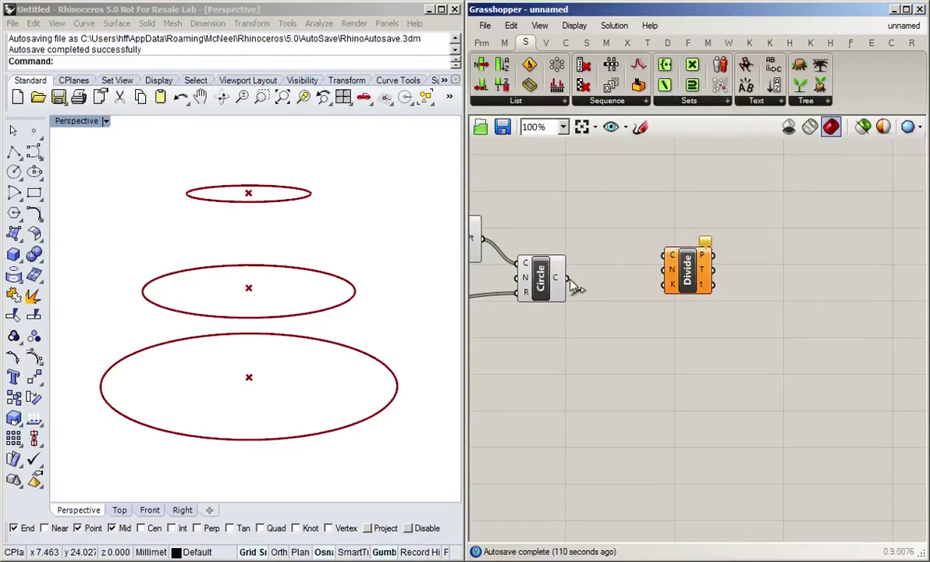
left_click_drag(569, 279, 661, 288)
left_click(714, 338)
Add a PolyLine component after Divide Curve and connect the division points to its vertices input
right_click_drag(717, 344, 665, 339)
double_click(716, 319)
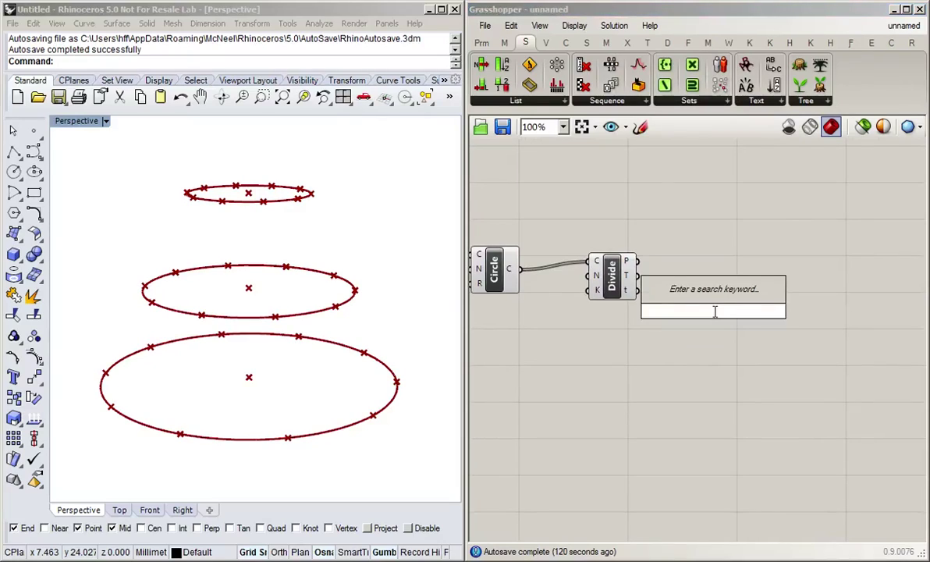
type("pol")
left_click(709, 164)
left_click_drag(710, 317, 707, 287)
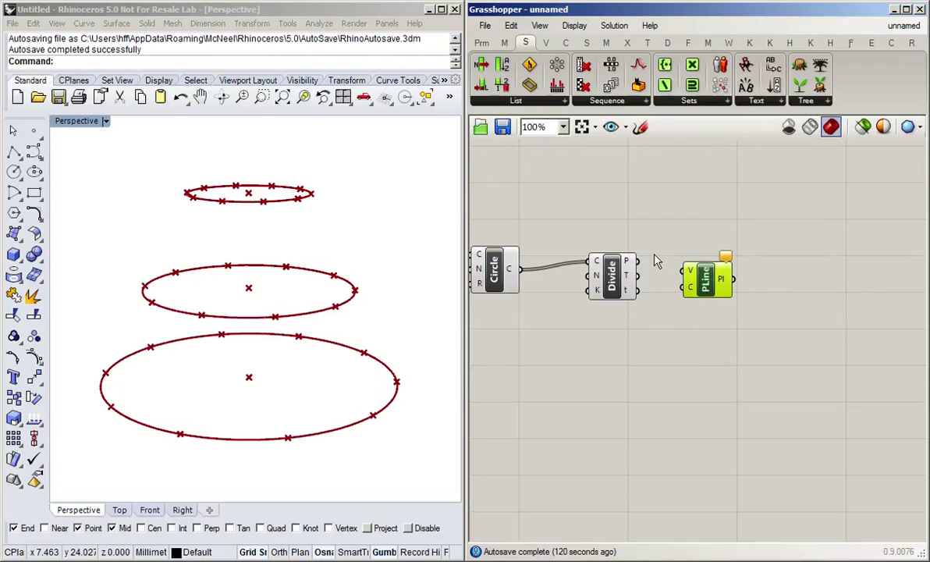
left_click_drag(638, 261, 686, 269)
Turn off the preview of the Divide Curve and Circle components
left_click(614, 281)
middle_click(615, 285)
left_click(659, 234)
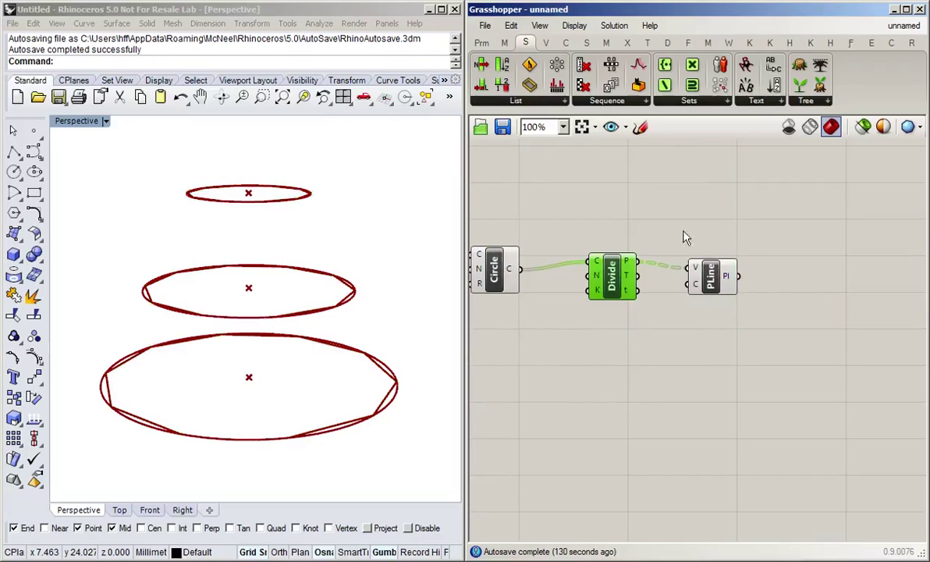
left_click(498, 275)
middle_click(546, 270)
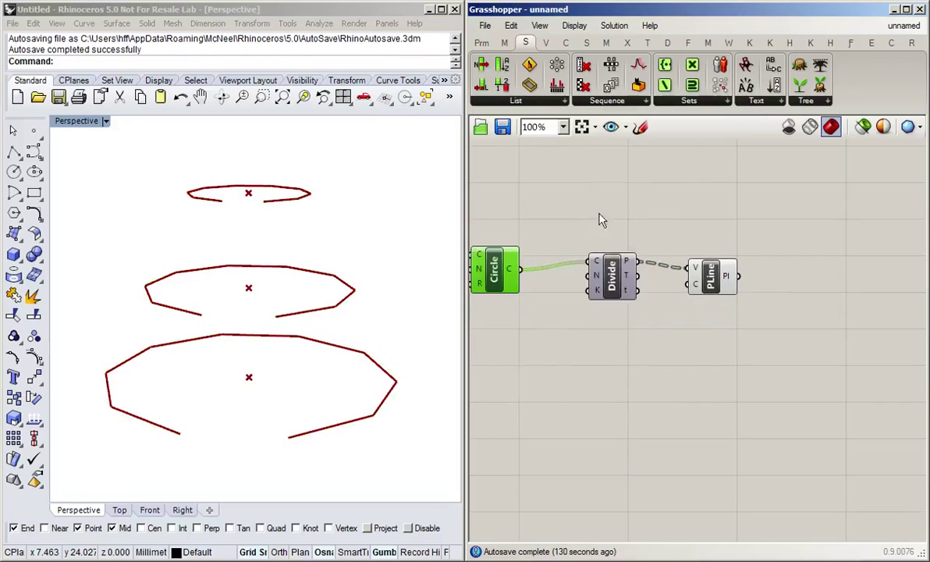
left_click(605, 215)
Turn the preview of the Divide Curve component back on
right_click_drag(646, 367, 669, 367)
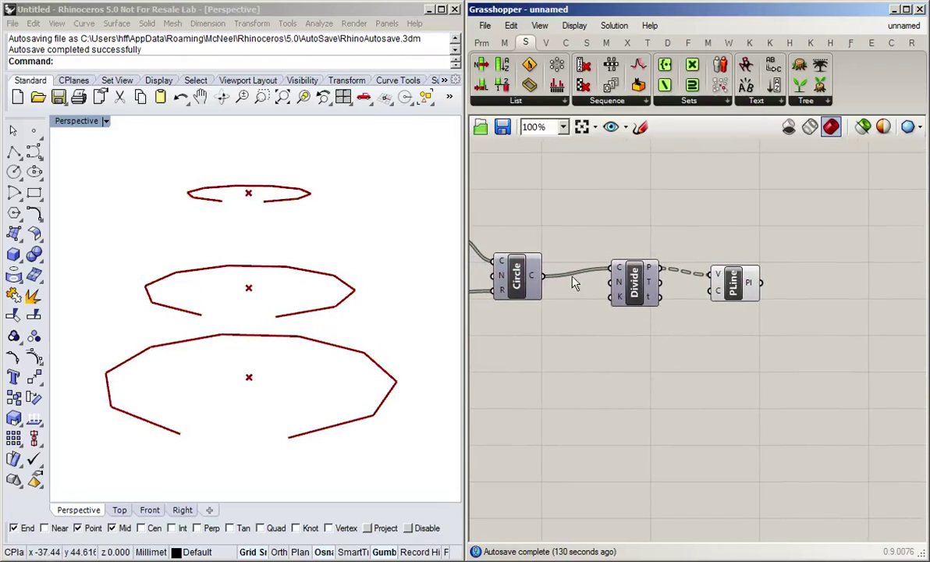
left_click(642, 281)
middle_click(641, 281)
left_click(677, 251)
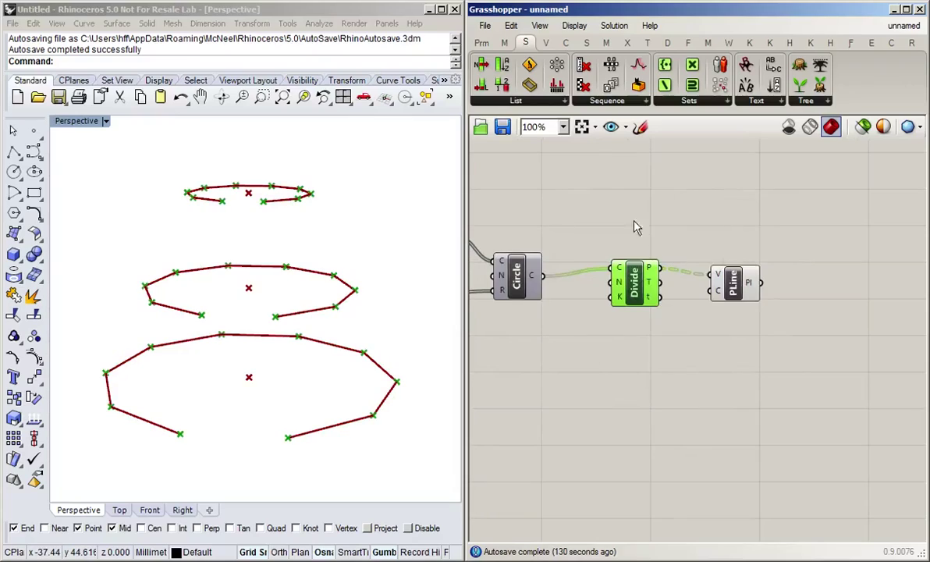
left_click(636, 218)
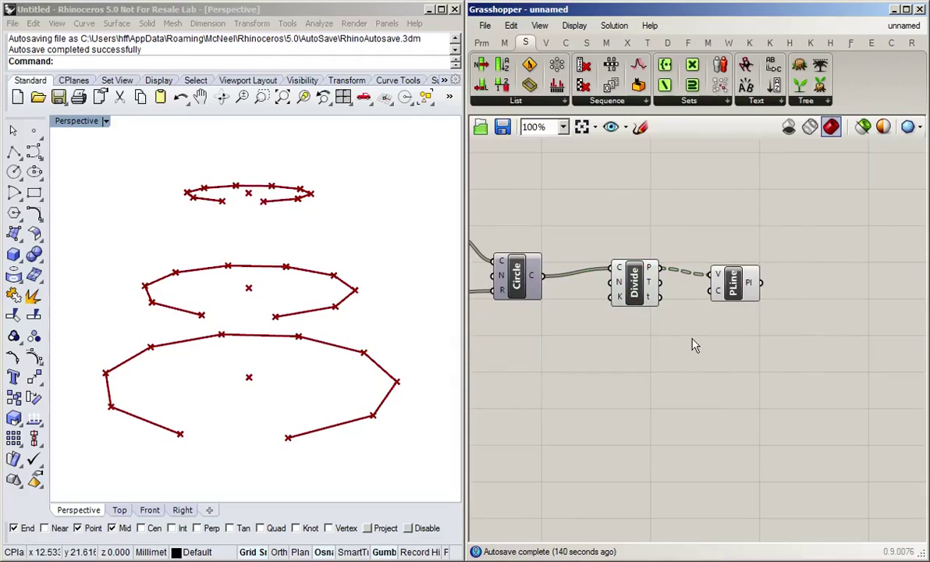
Add a Param Viewer above the PolyLine component and connect the division points to it
double_click(690, 388)
type("param")
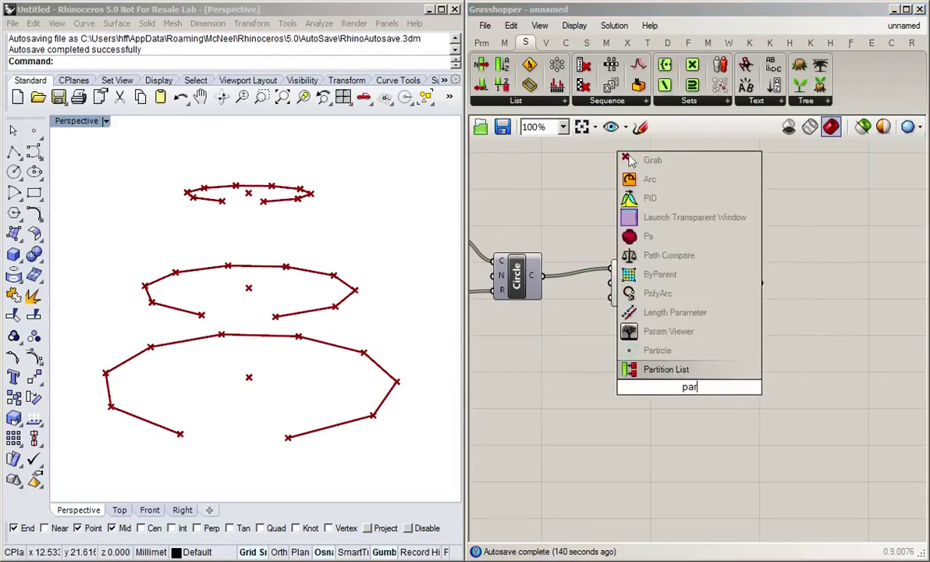
key("Return")
left_click_drag(691, 394, 754, 213)
left_click_drag(663, 270, 679, 213)
left_click_drag(763, 220, 779, 213)
left_click(823, 166)
Add a Flip Matrix component below the PolyLine component and connect the division points to its data input
double_click(772, 445)
type("flip")
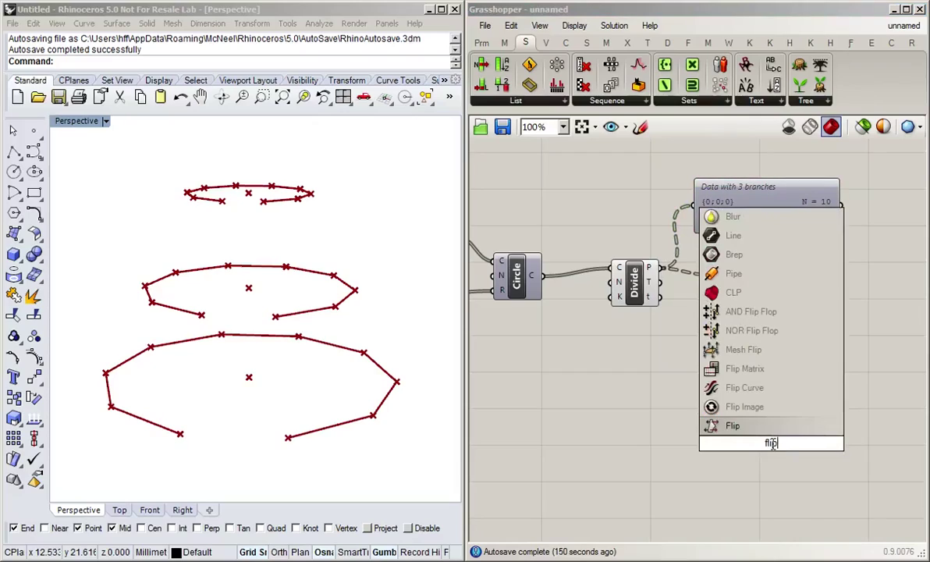
key("Return")
left_click_drag(769, 443, 726, 336)
left_click_drag(663, 268, 707, 336)
Add a second Param Viewer below Flip Matrix and connect the flipped data to it
double_click(745, 431)
type("panel")
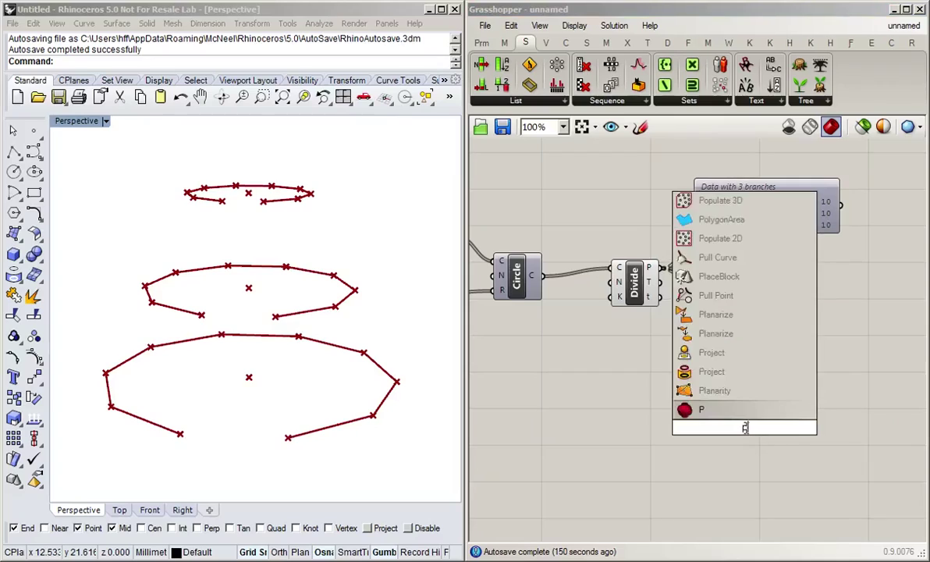
key("Return")
left_click_drag(745, 434, 785, 415)
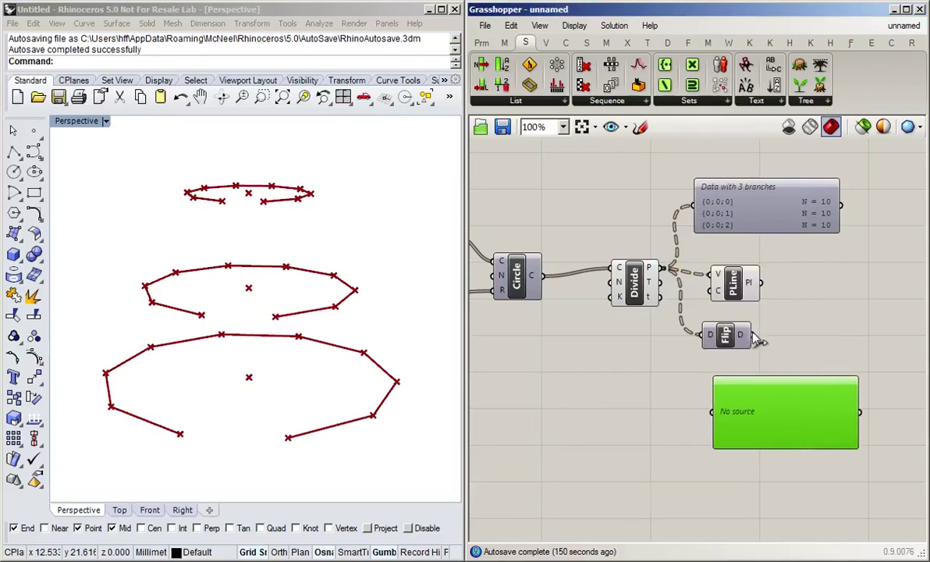
left_click_drag(752, 334, 776, 455)
left_click(630, 443)
Move the PolyLine component further from Divide Curve and replace its vertices input with the Flip Matrix output
right_click_drag(627, 441, 535, 432)
left_click_drag(641, 275, 767, 284)
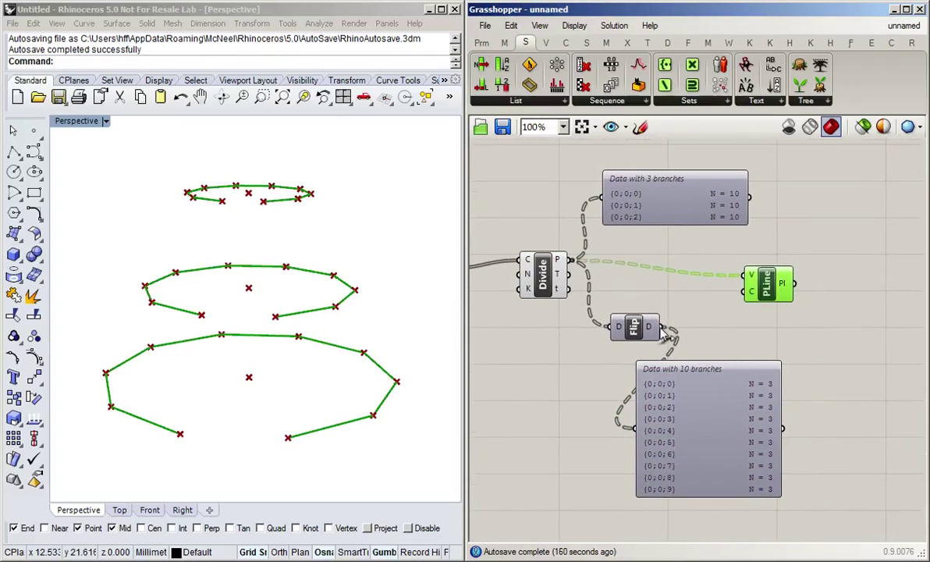
left_click_drag(662, 326, 751, 275)
right_click_drag(333, 386, 198, 430)
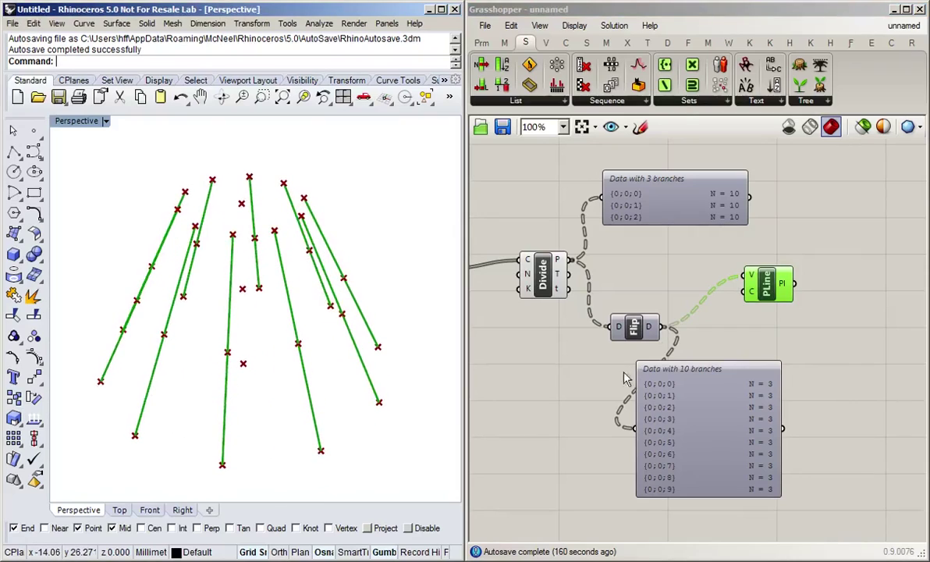
left_click(573, 355)
right_click_drag(535, 389, 616, 376)
scroll(618, 381, "down", 1)
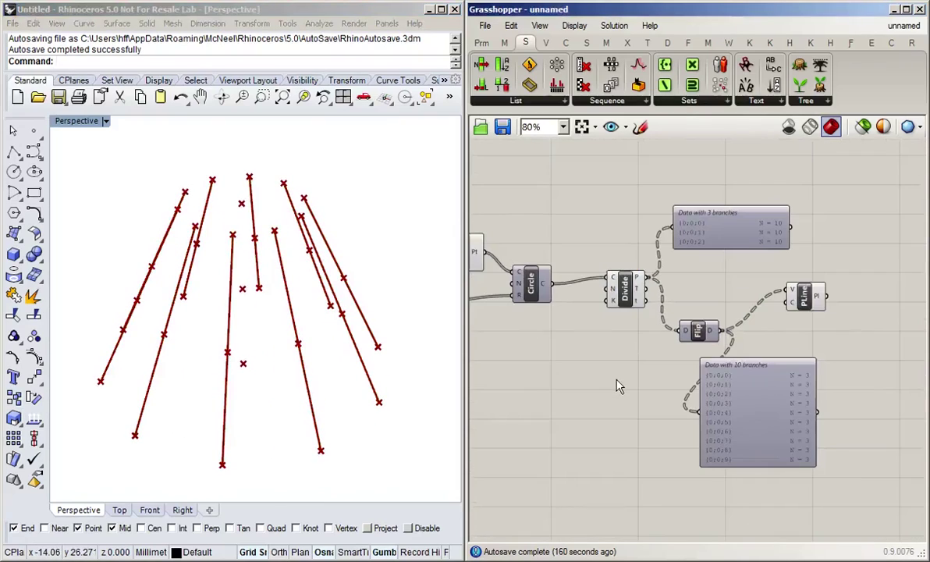